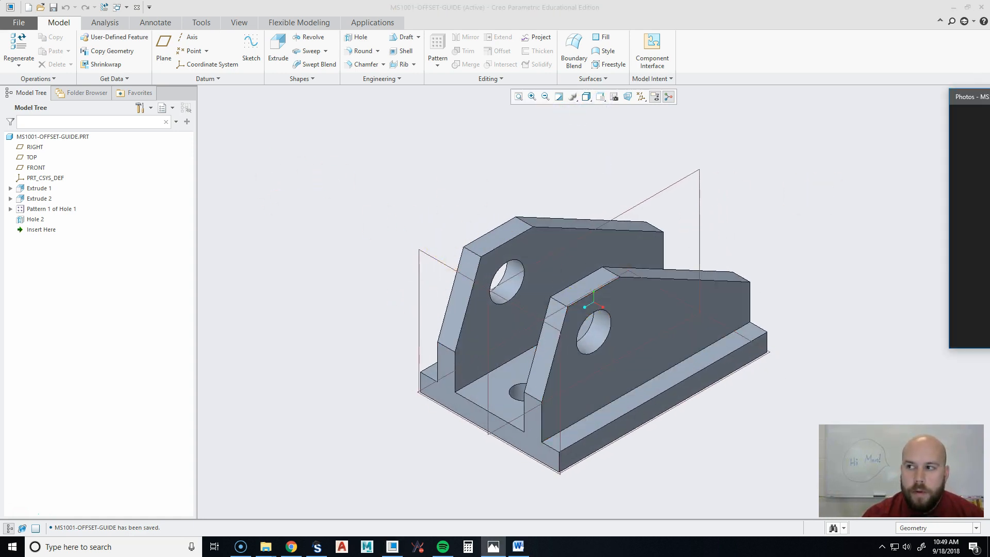
- Enlarge the MS1001-OFFSET GUIDE.PNG reference image in Photos to examine its dimensions, and return to the part model in Creo Parametric
click(493, 546)
double_click(535, 206)
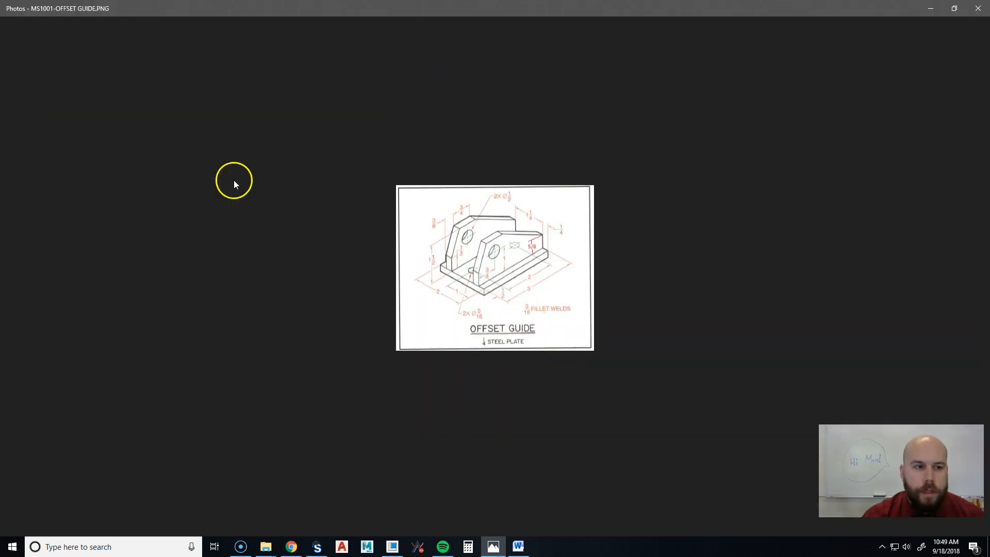
mouse_move(430, 69)
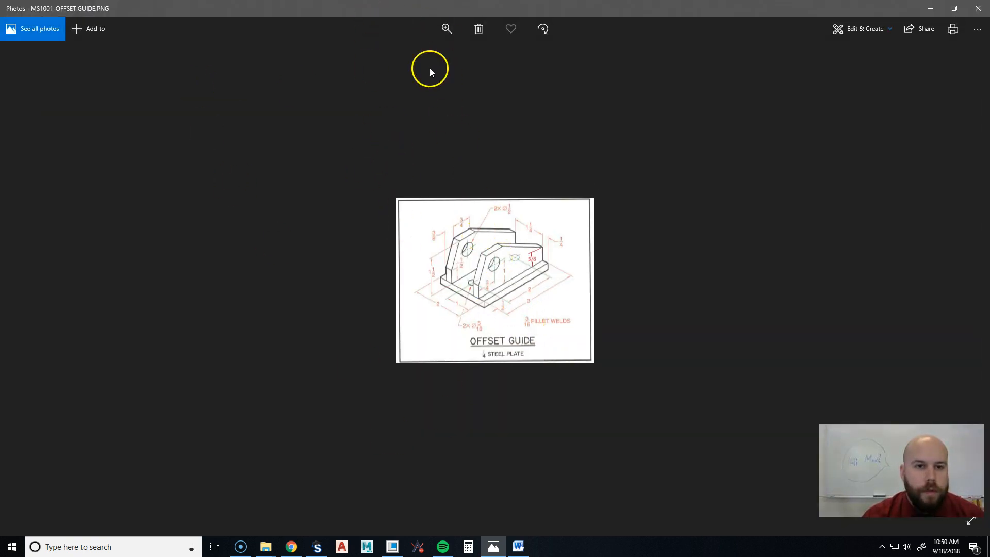
click(447, 29)
drag(405, 54, 439, 69)
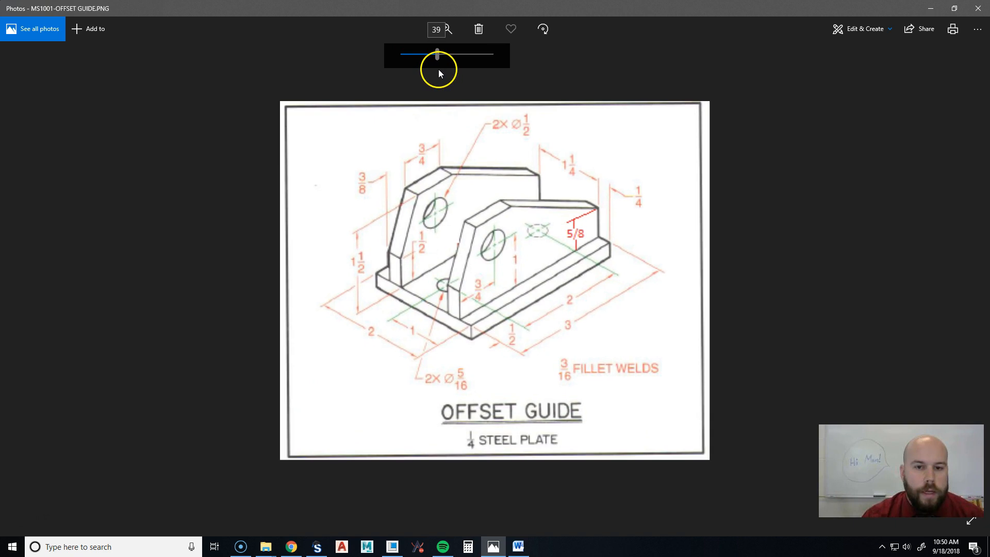
click(954, 8)
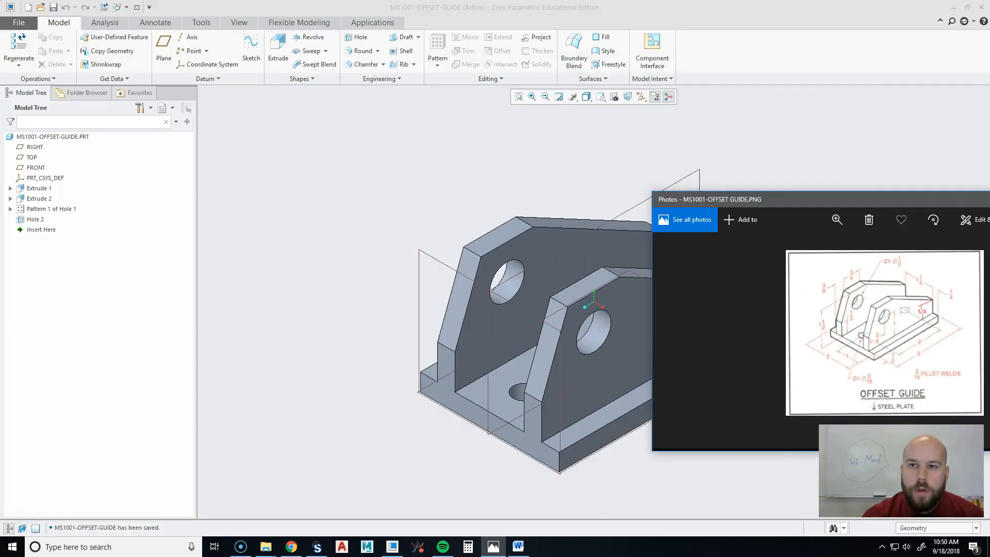
drag(985, 199, 989, 199)
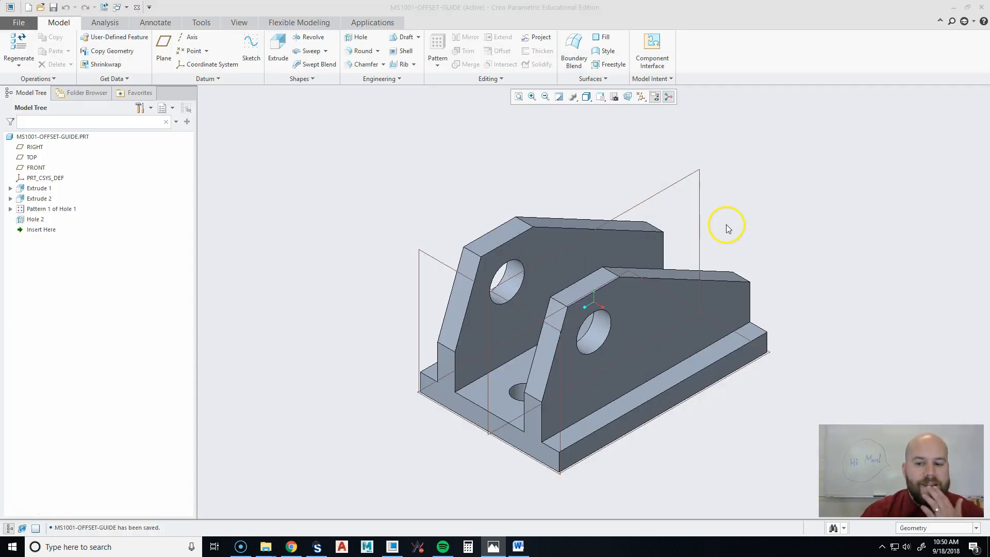
click(350, 213)
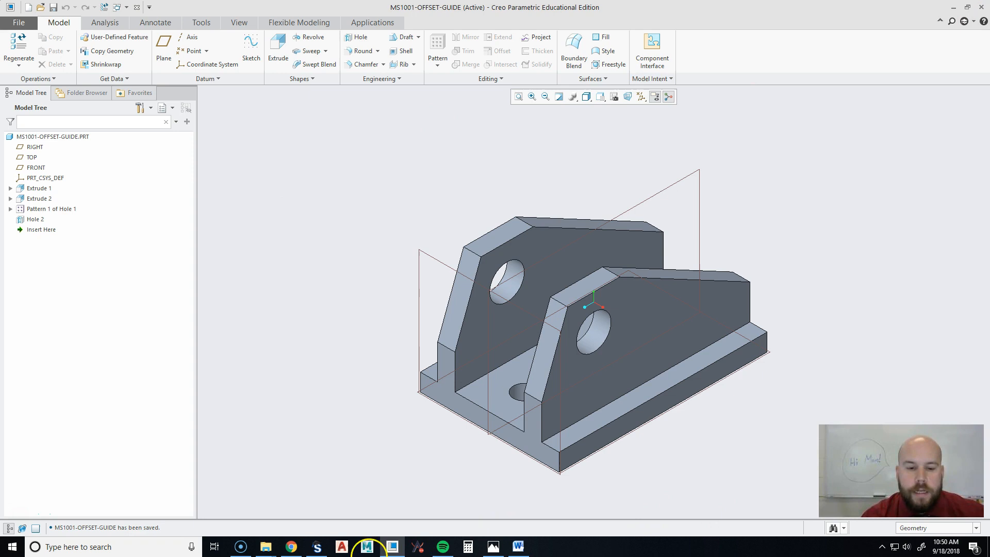
click(494, 547)
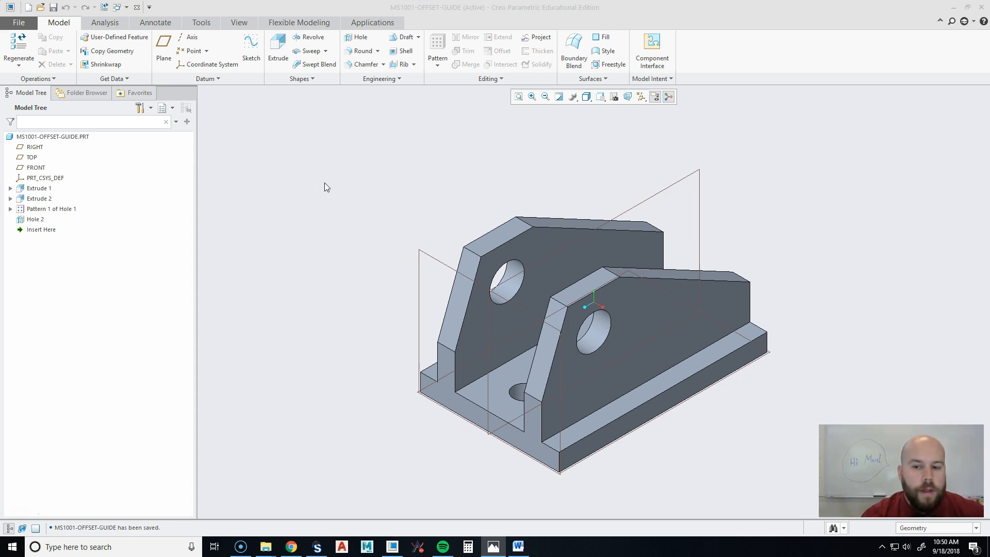
- Try to create a new drawing file named MS1001-OFFSET-GUIDE using the default template
click(25, 24)
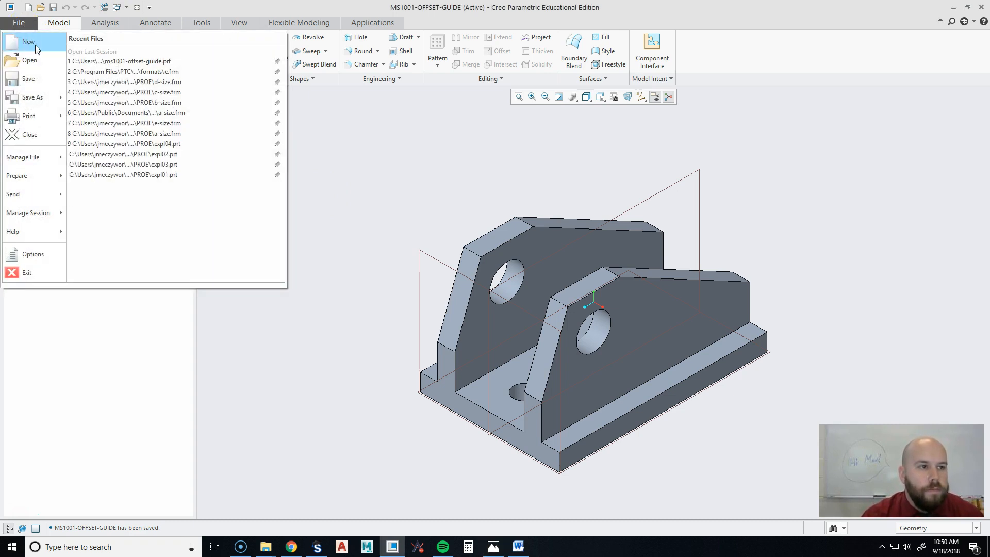
click(35, 45)
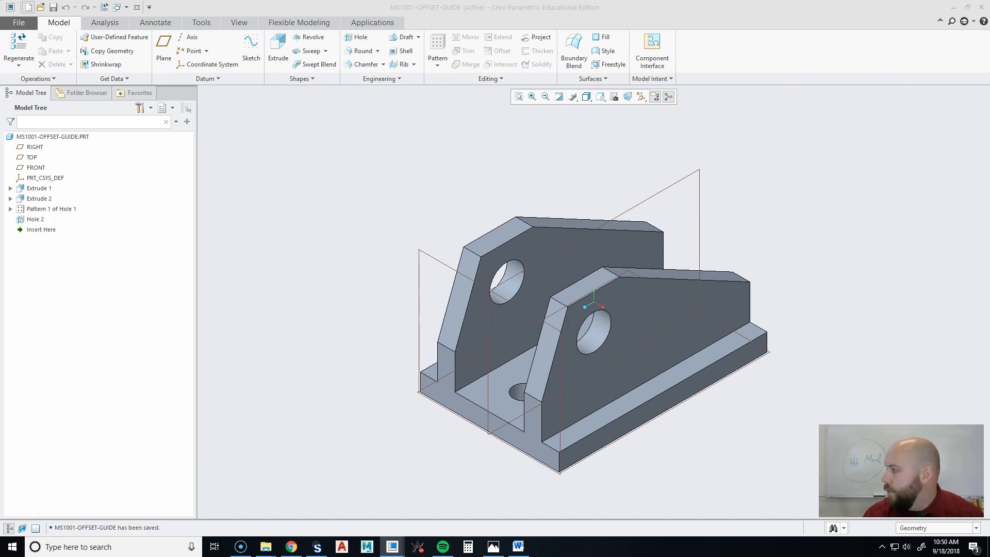
drag(668, 99, 518, 179)
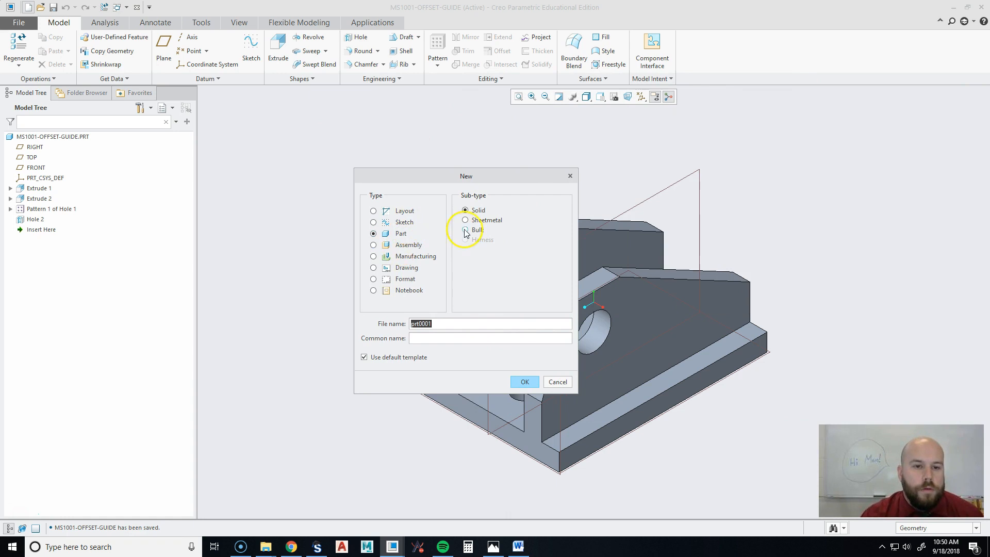
click(406, 268)
click(445, 322)
drag(444, 321, 380, 322)
key(Caps_Lock)
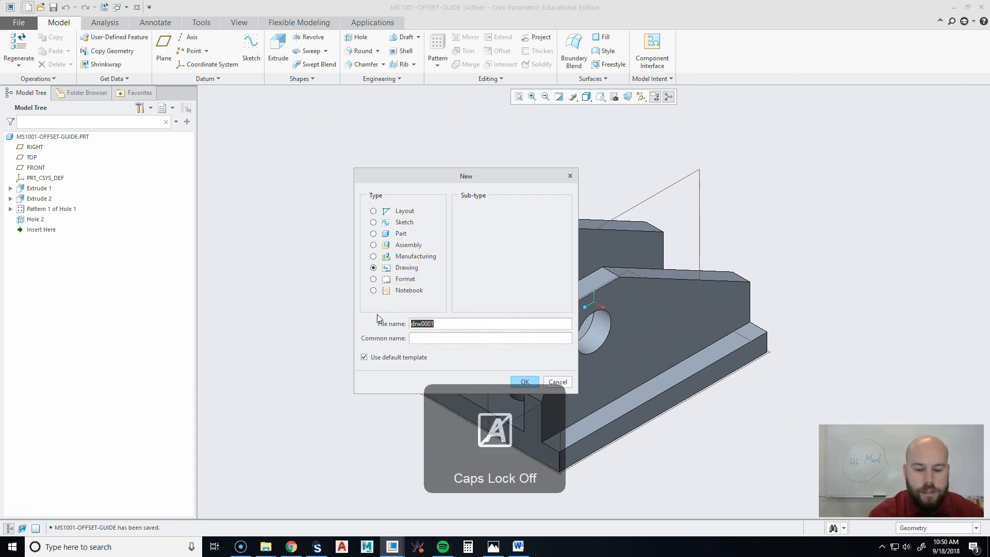
key(Caps_Lock)
text(MS1001-OFFSET-GUIDE)
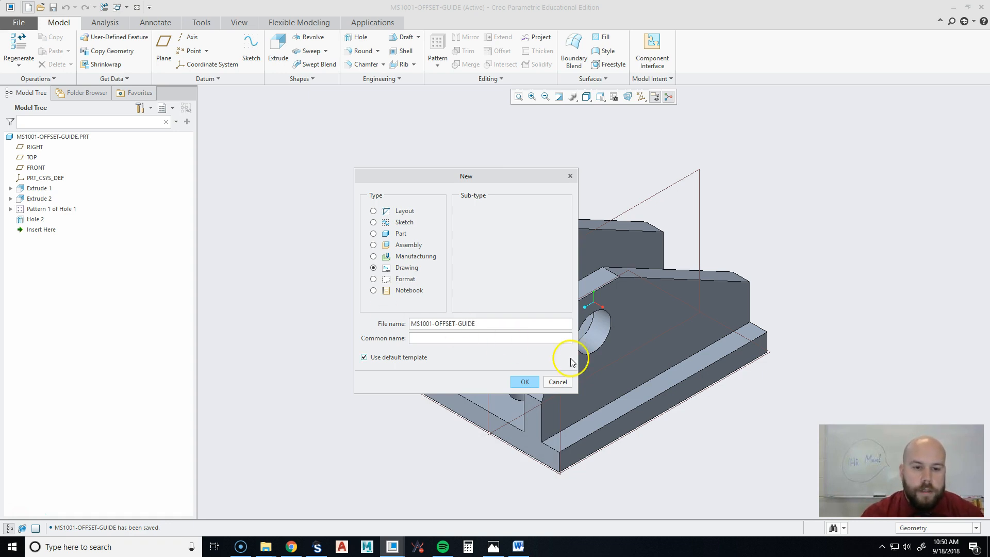
click(522, 383)
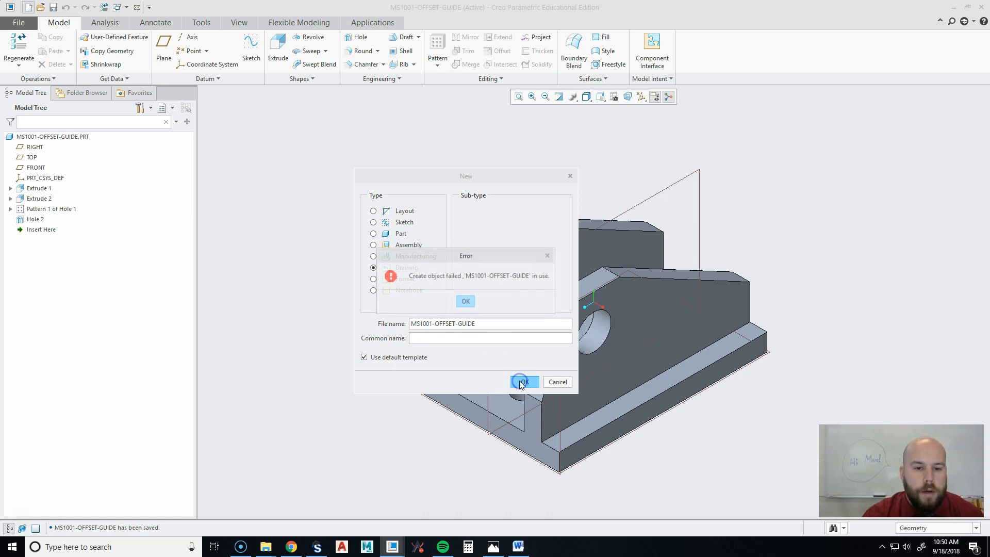
click(462, 306)
click(557, 382)
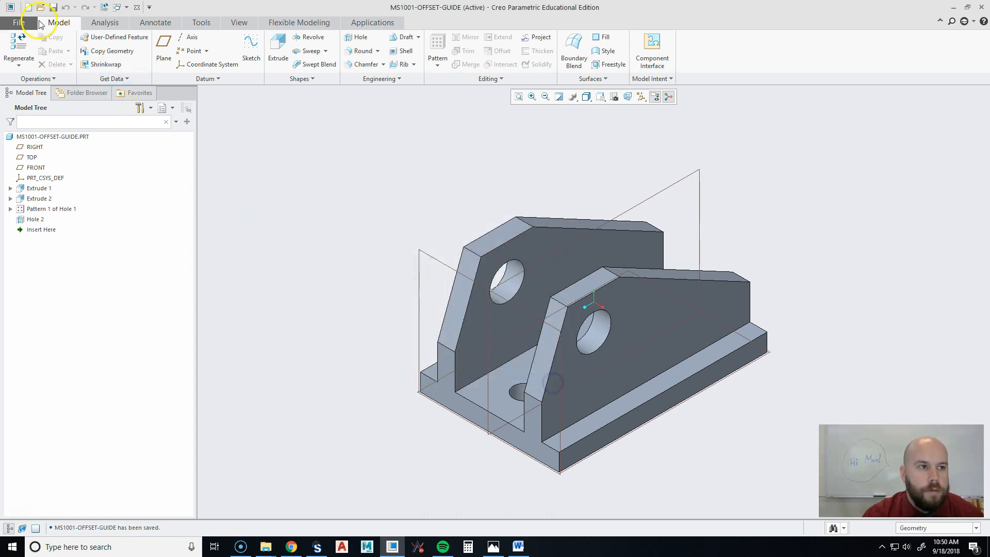
- Erase all objects that are not displayed from the current session
click(18, 22)
click(17, 41)
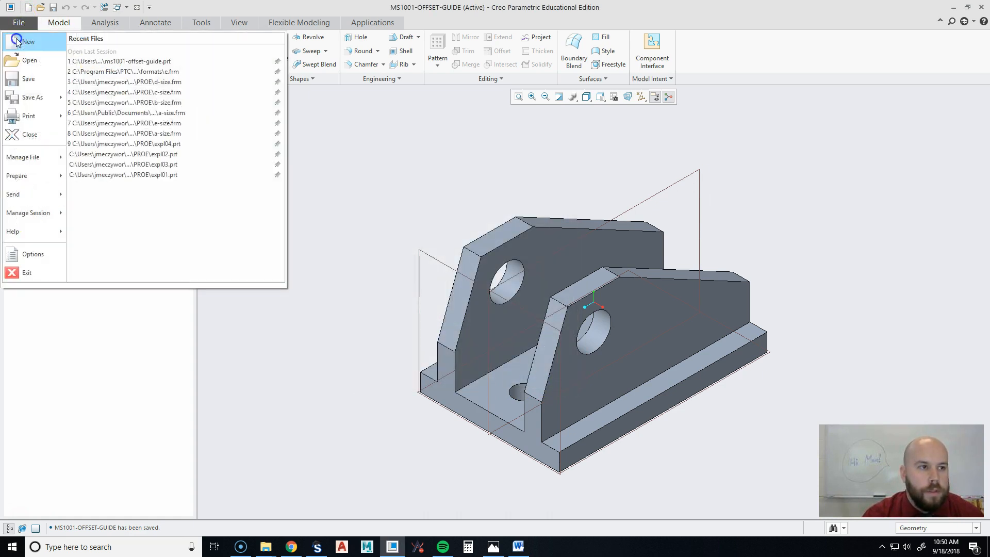
click(43, 215)
click(120, 83)
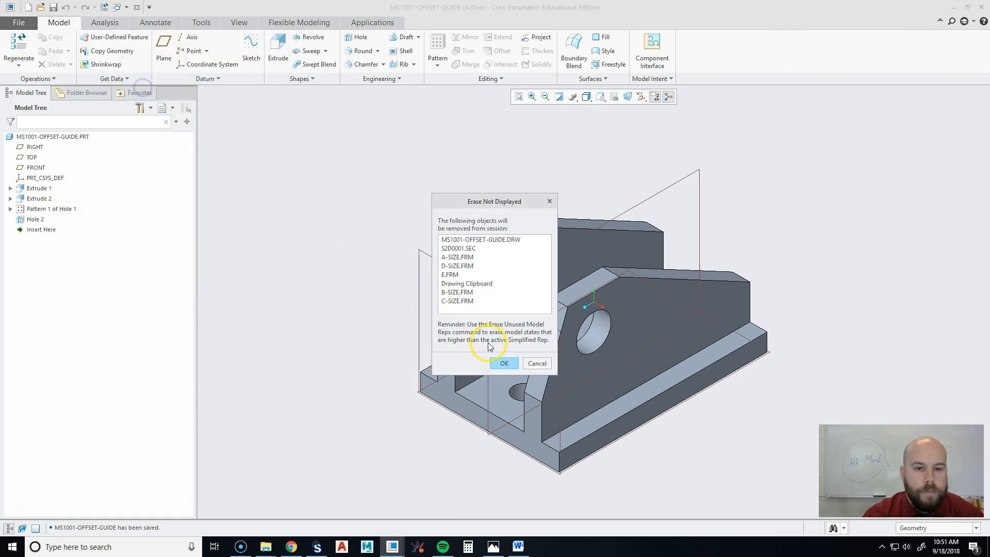
click(508, 364)
- Create a new drawing file named MS1001-OFFSET-GUIDE
click(19, 22)
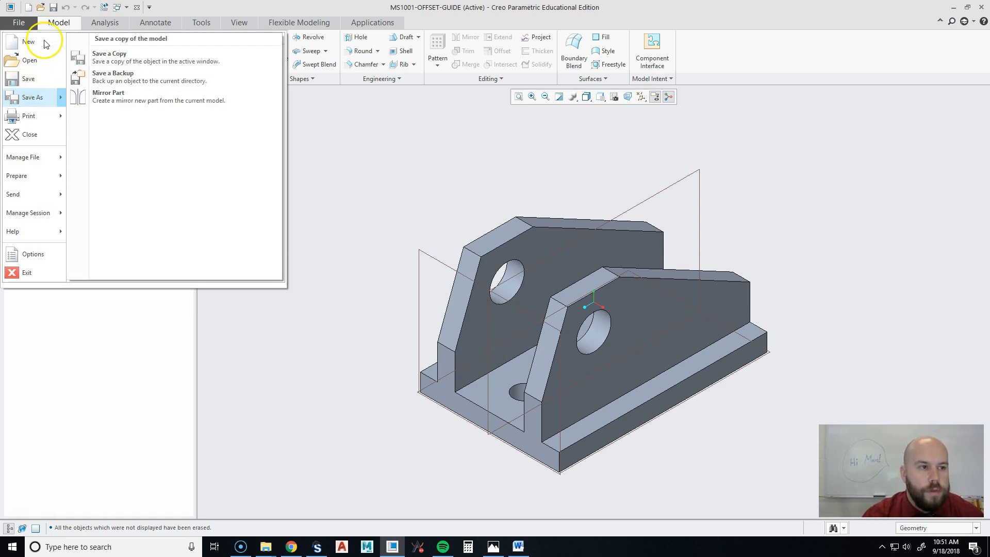
click(41, 44)
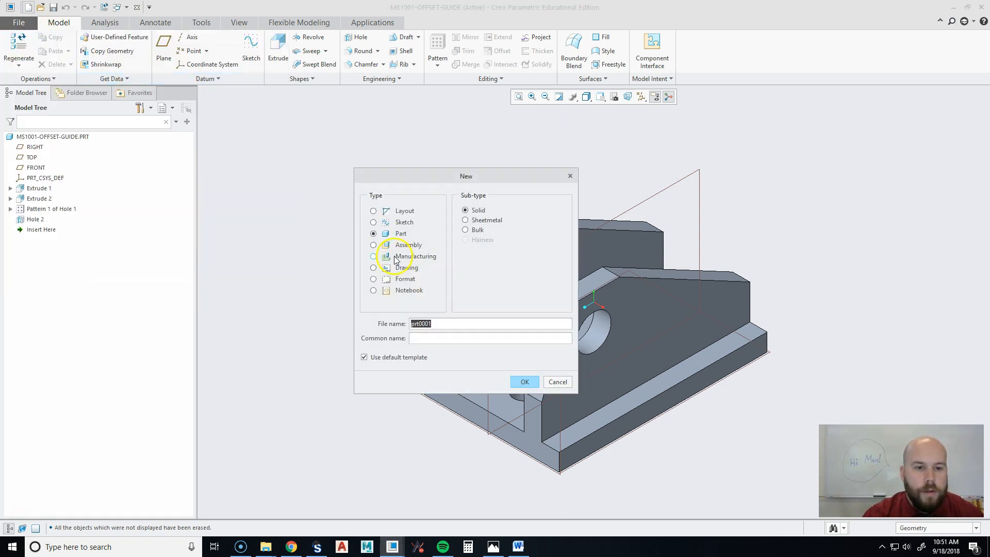
click(402, 266)
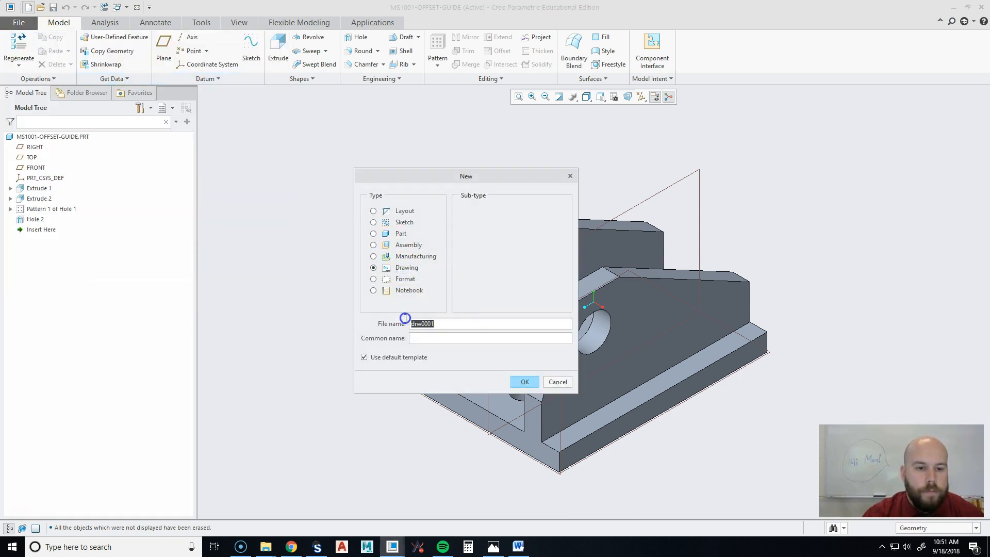
text(MS1001-OFFSET-GUIDE)
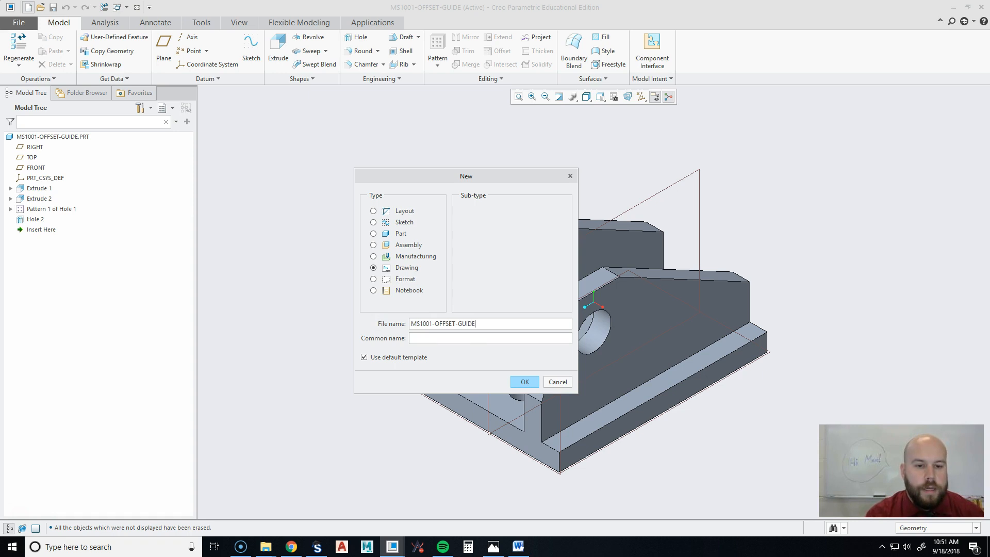
key(Return)
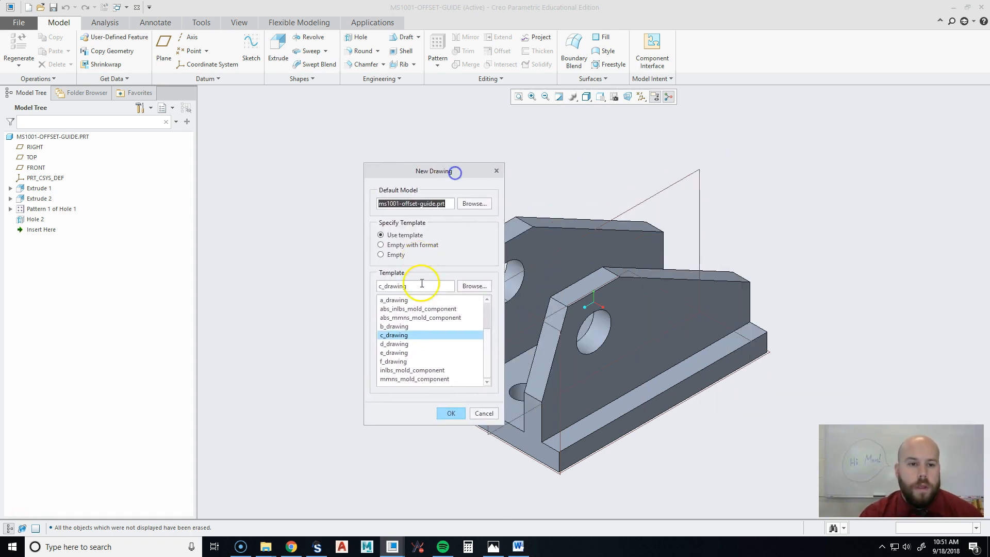
- Set the new drawing to empty with format, using c-size.frm from the C: drive folder Users\Public\Documents\FORMATS
click(412, 245)
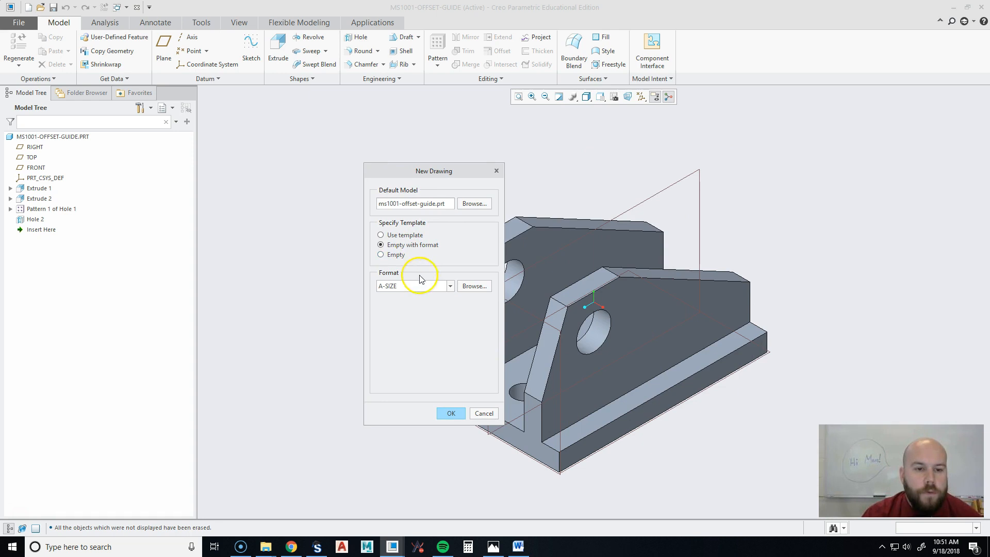
click(470, 287)
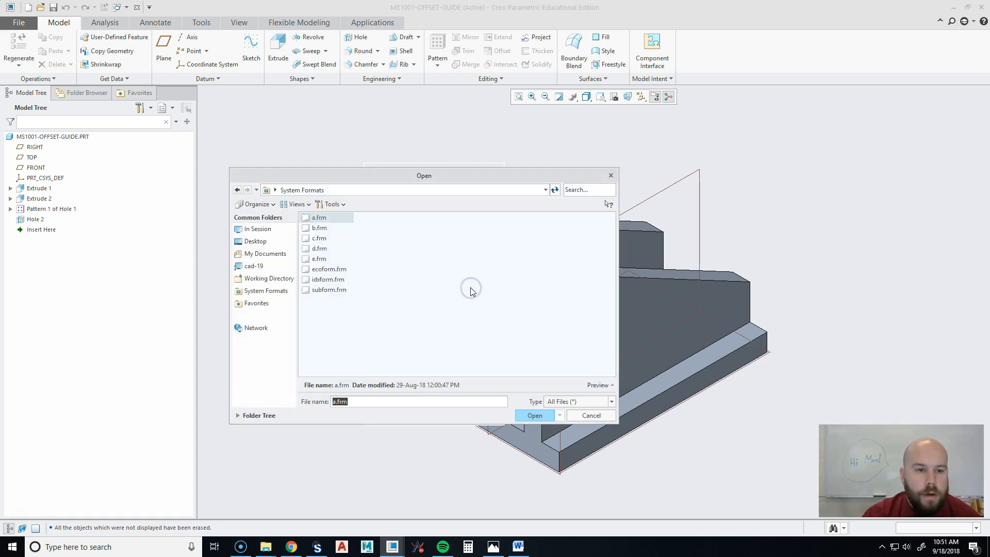
click(270, 266)
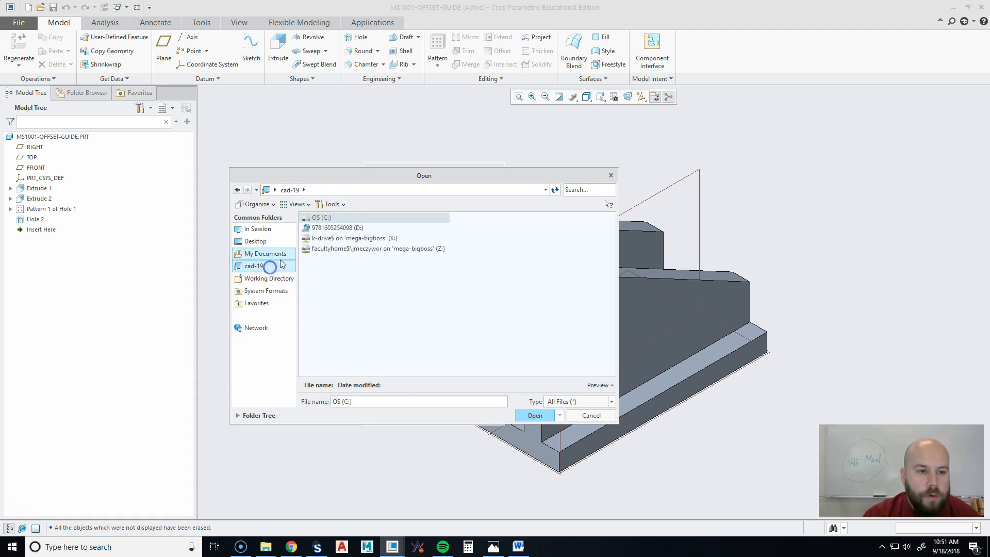
double_click(323, 217)
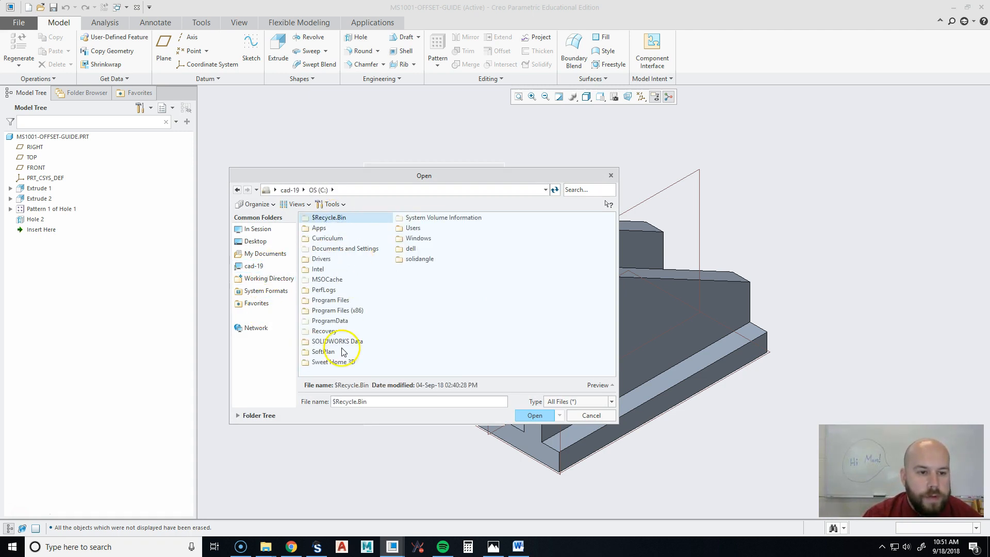
double_click(405, 231)
double_click(317, 263)
double_click(324, 238)
double_click(323, 229)
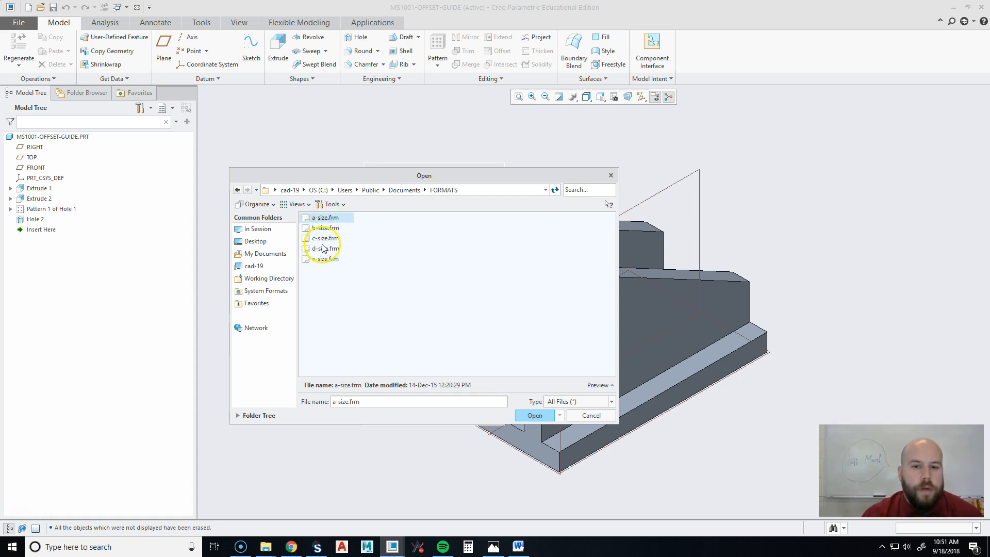
double_click(325, 238)
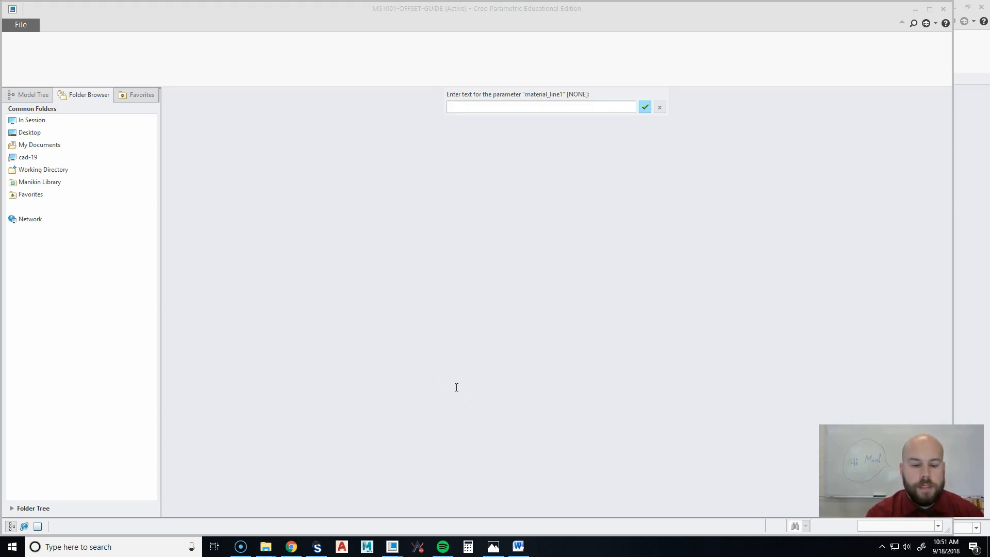
- Answer the material and title parameters, entering OFFSET GUIDE as the title and leaving the second title line blank
key(Return)
key(Return)
key(Caps_Lock)
text(o)
key(Caps_Lock)
key(BackSpace)
key(BackSpace)
key(BackSpace)
text(OFFSET GUIDE)
key(Return)
key(Return)
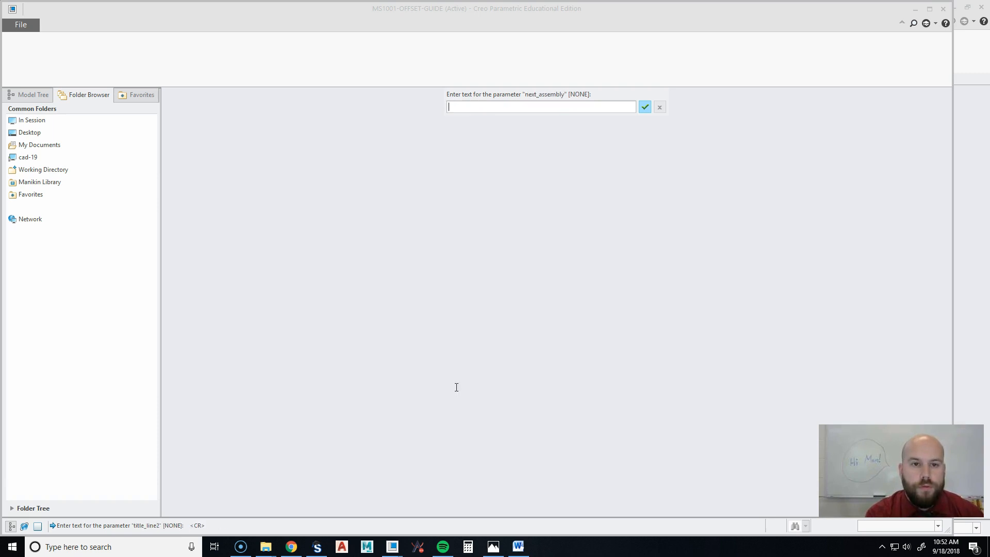
- Enter a dash for the next assembly and revision, the drafter's name for drawn_by, and 09/18/18 for drawn_date
key(Return)
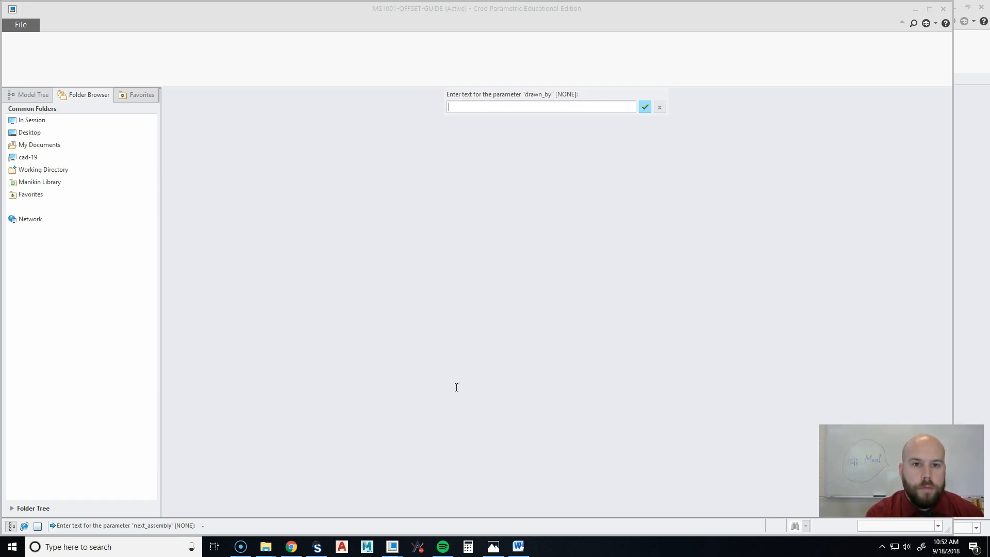
text(J.MECZYWOR)
key(Return)
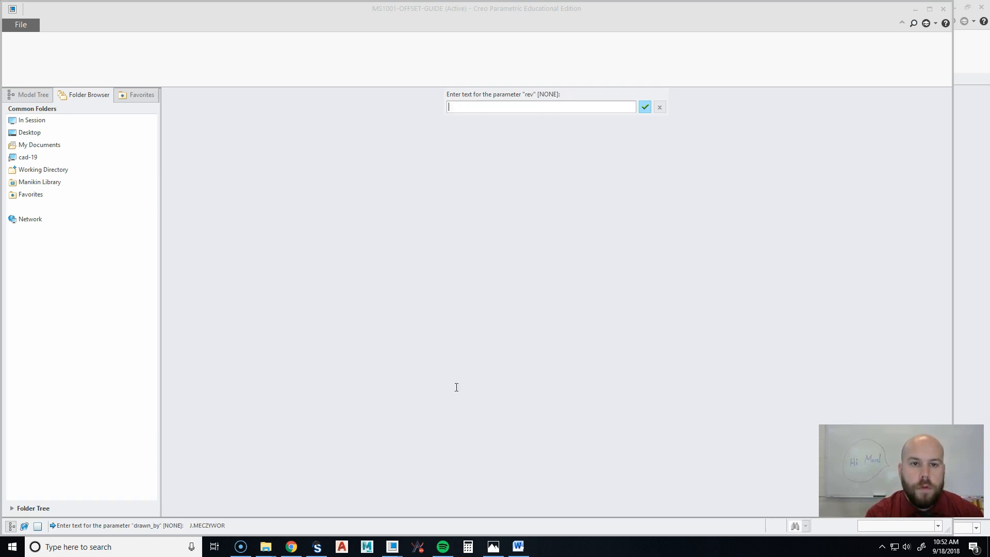
key(Return)
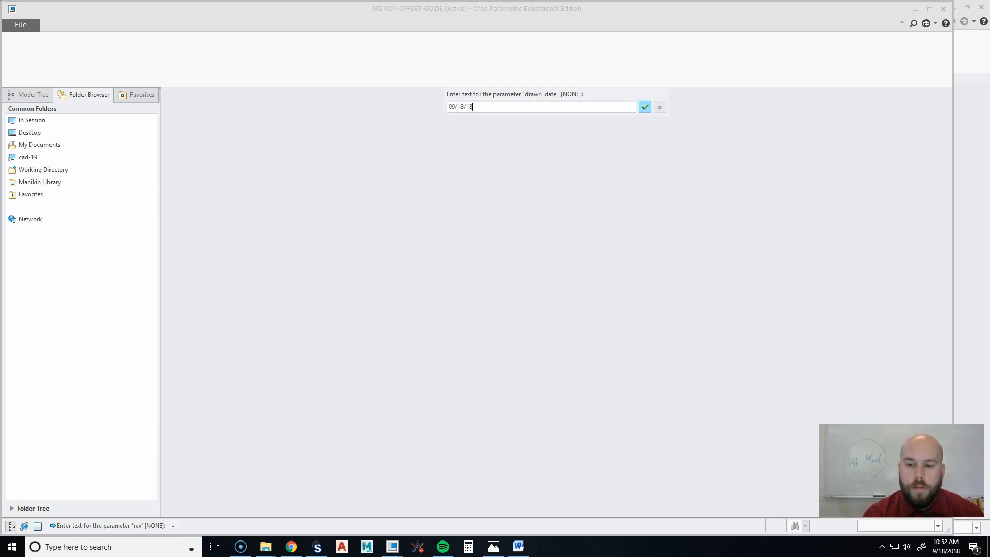
text(09/18/18)
key(Return)
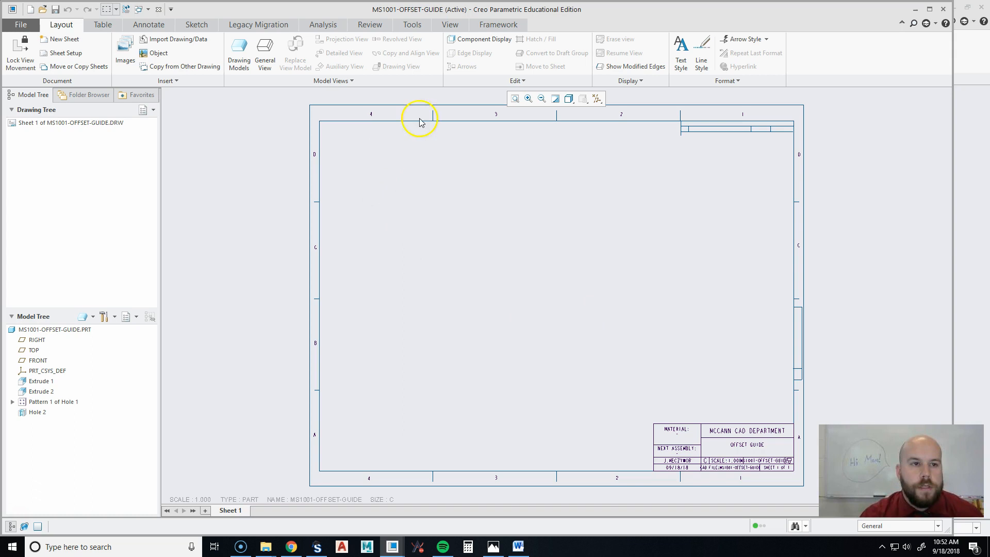
- Insert a general view of the offset guide model near the middle of the sheet
click(589, 300)
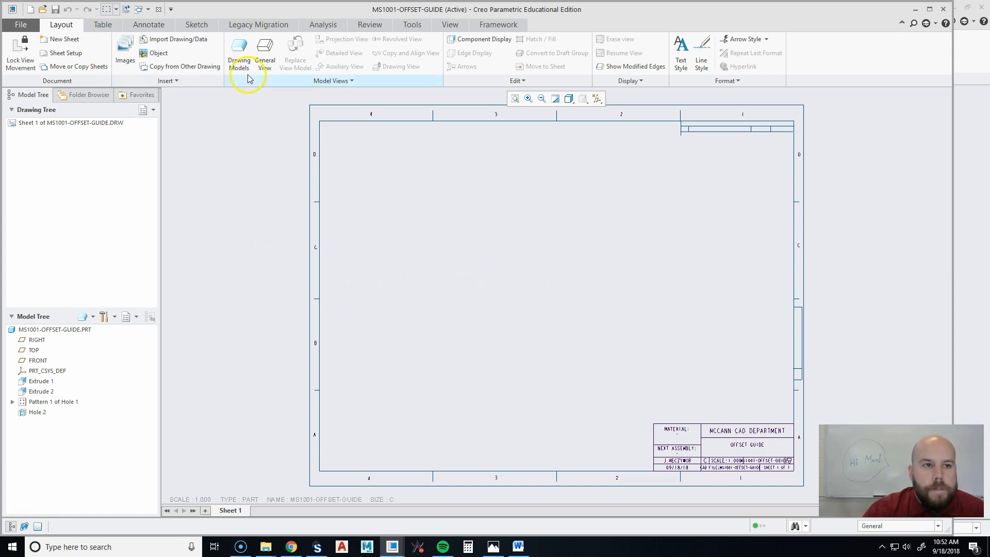
right_click(495, 293)
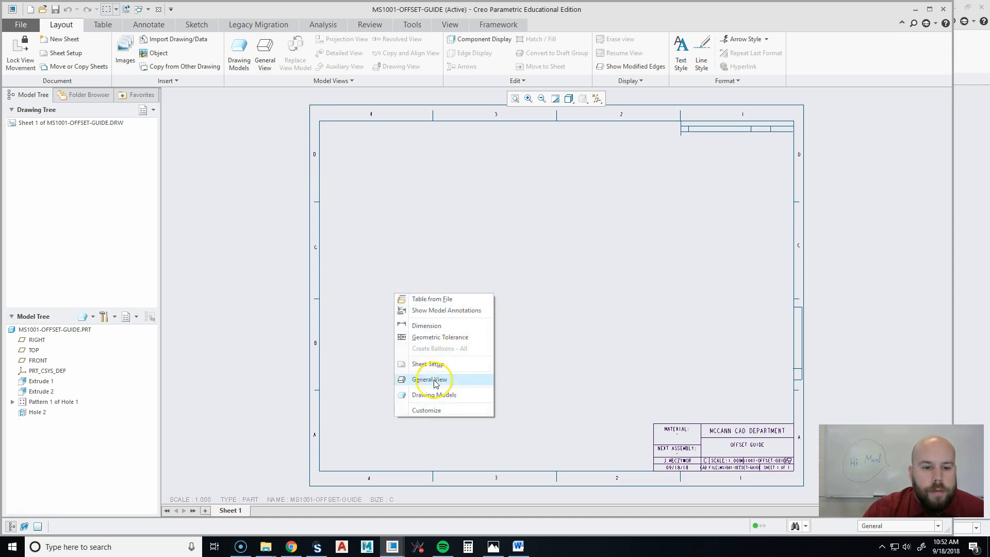
click(435, 380)
click(504, 343)
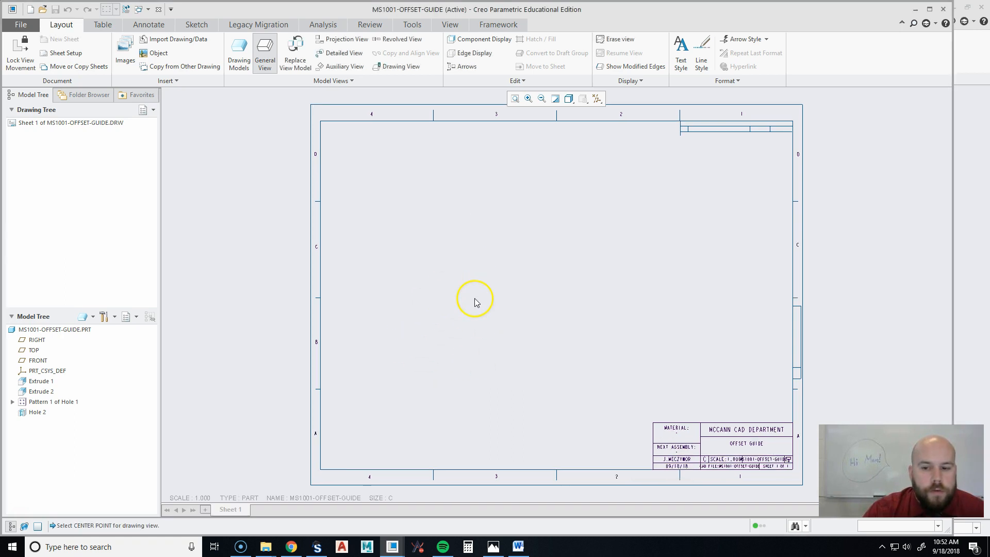
click(471, 286)
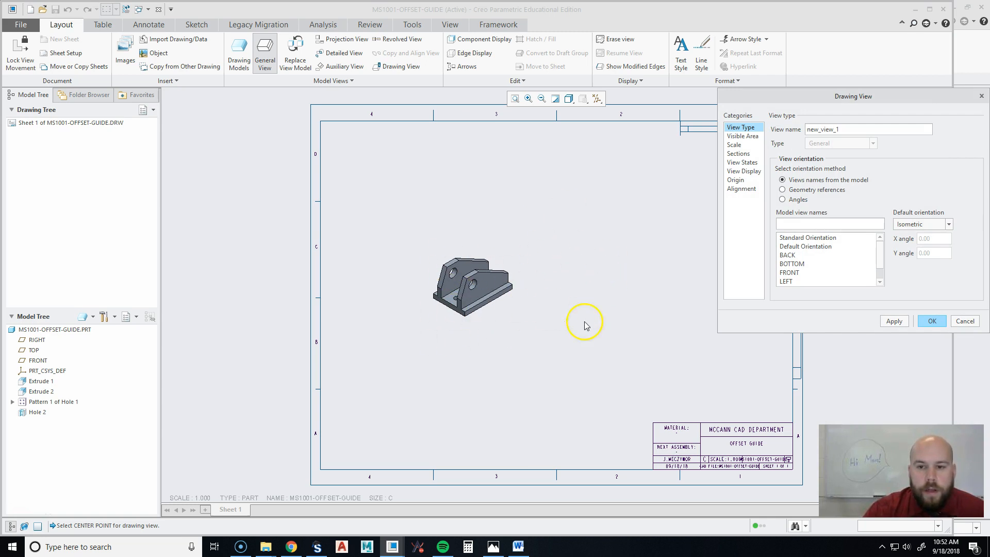
- Orient the new view to the model's saved RIGHT view, accept the view settings and refit the sheet
scroll(485, 273, down, 4)
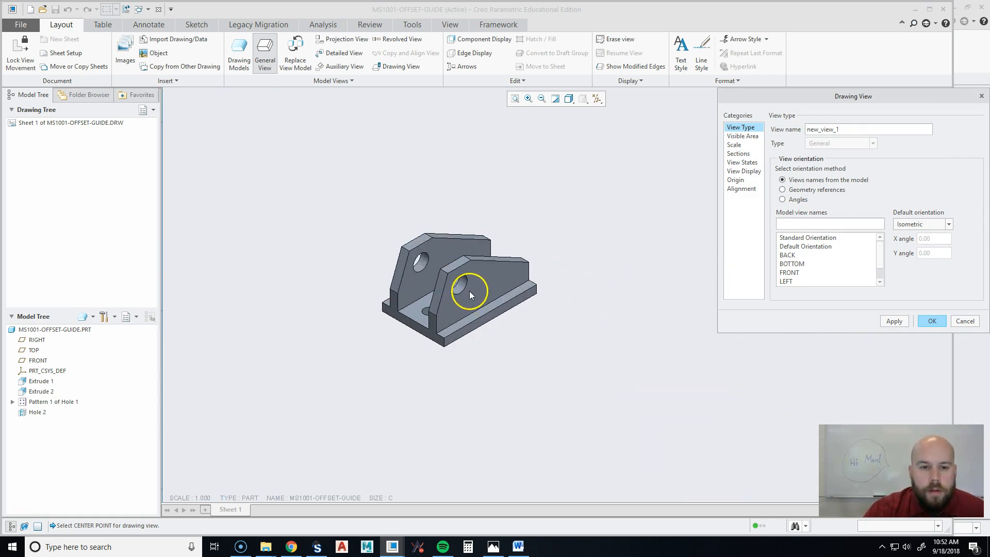
scroll(435, 283, down, 3)
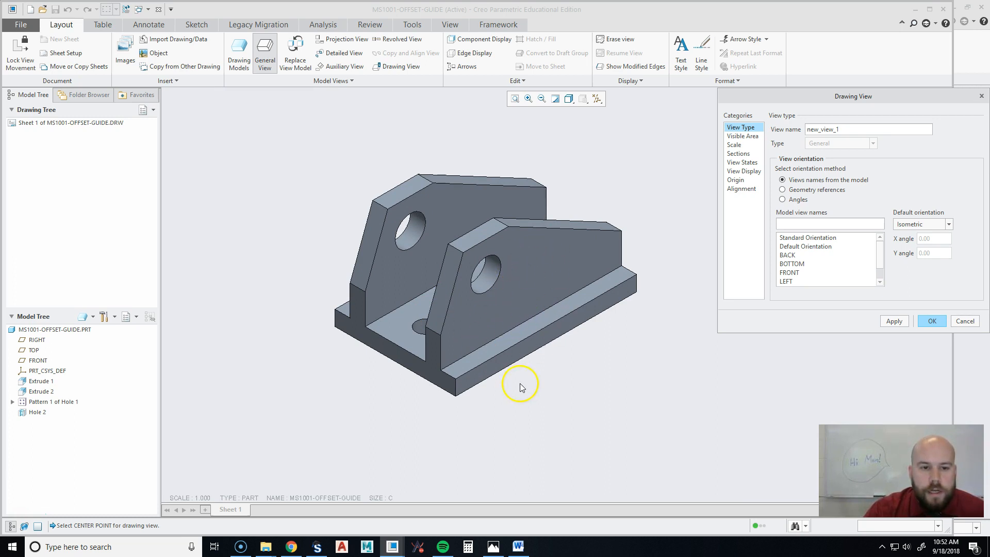
middle_drag(529, 401, 522, 431)
scroll(404, 403, down, 2)
scroll(396, 405, up, 4)
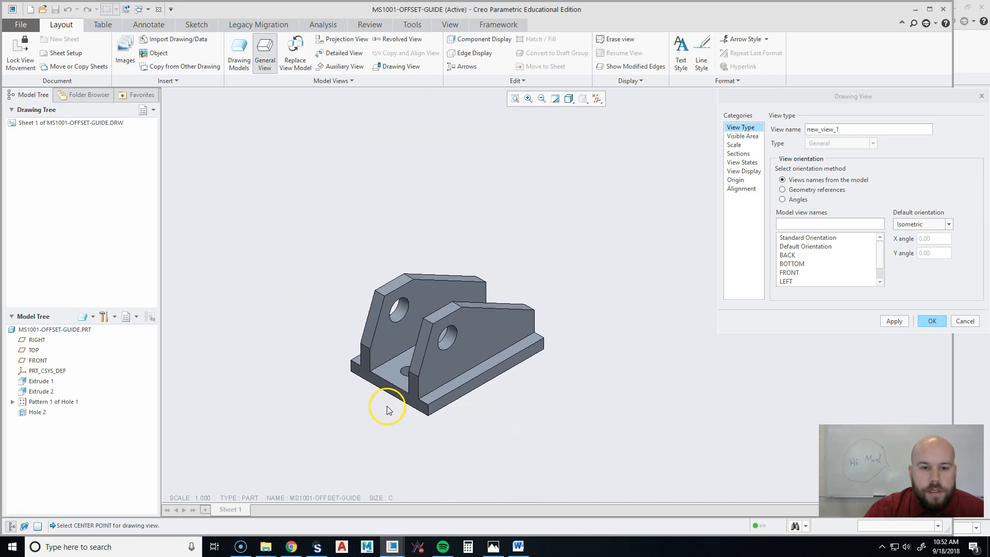
scroll(804, 266, down, 2)
click(799, 274)
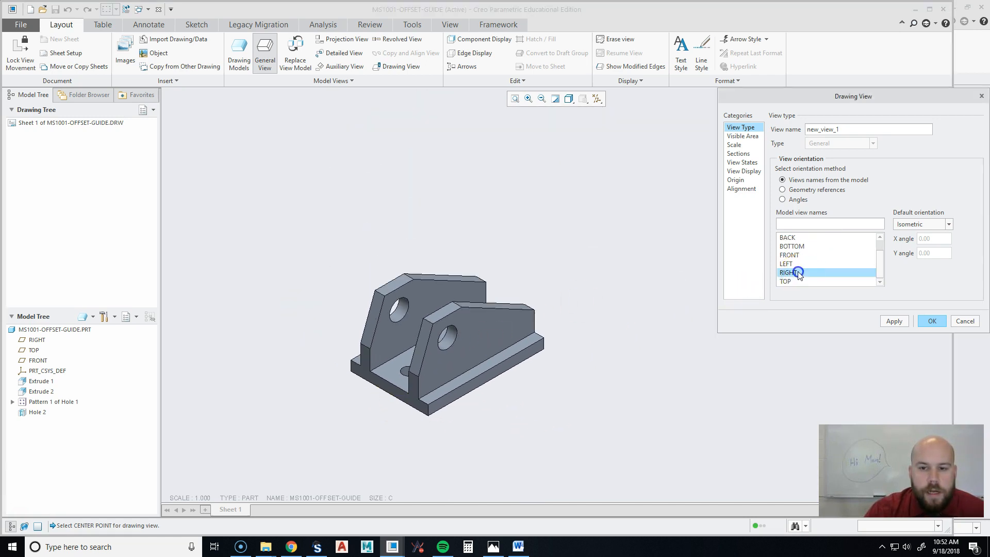
double_click(798, 274)
click(435, 295)
click(808, 274)
click(808, 273)
click(808, 273)
click(808, 274)
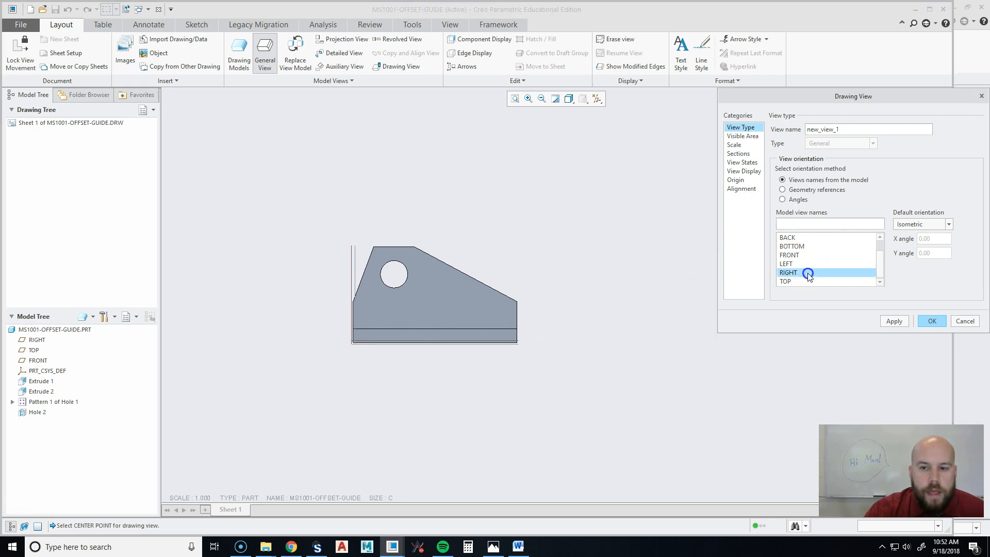
click(894, 321)
click(523, 326)
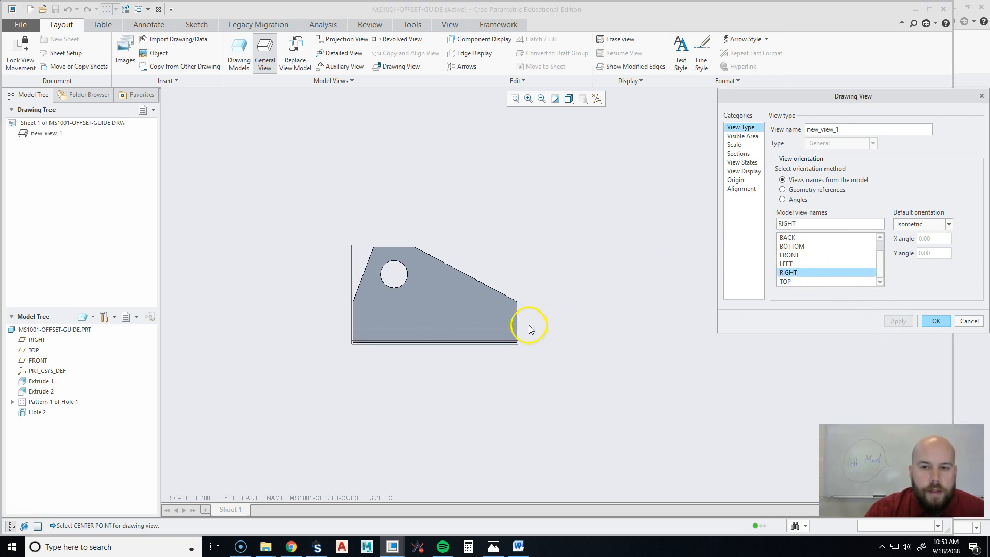
scroll(320, 420, up, 2)
scroll(499, 339, up, 2)
middle_drag(481, 371, 466, 317)
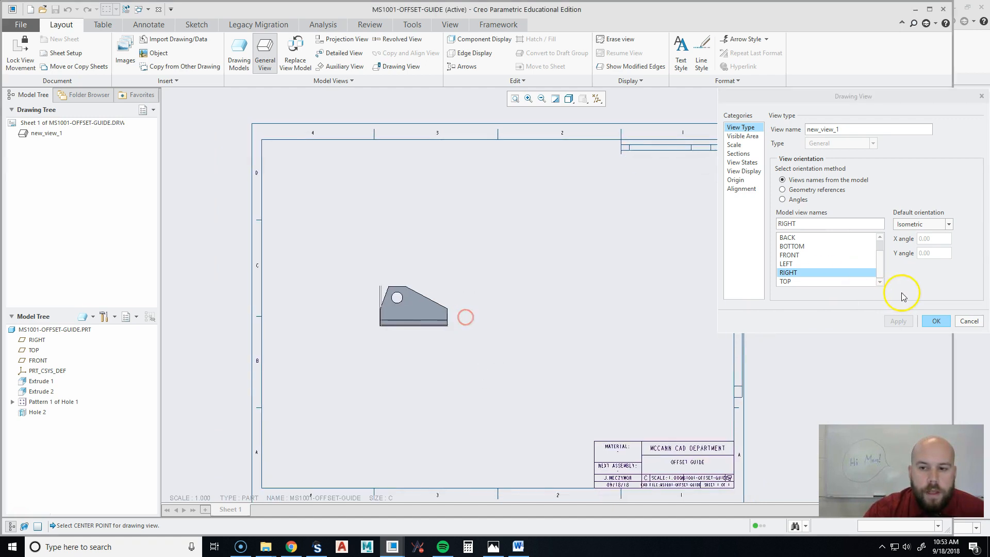
click(935, 322)
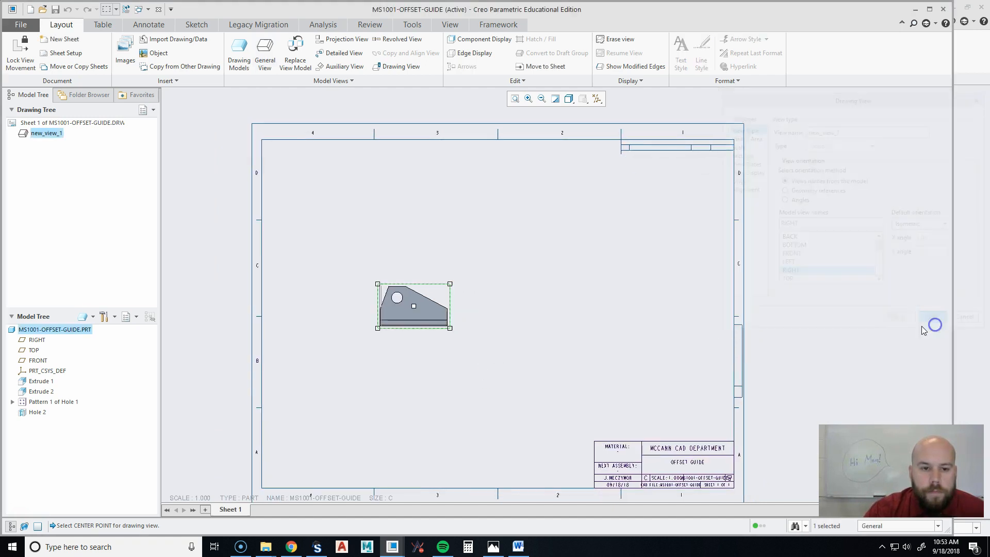
click(514, 100)
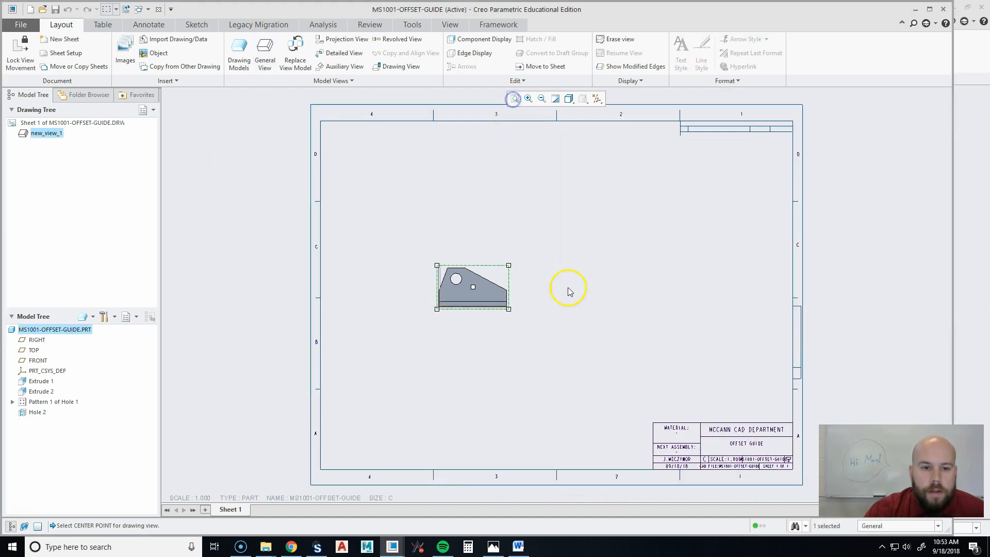
click(618, 252)
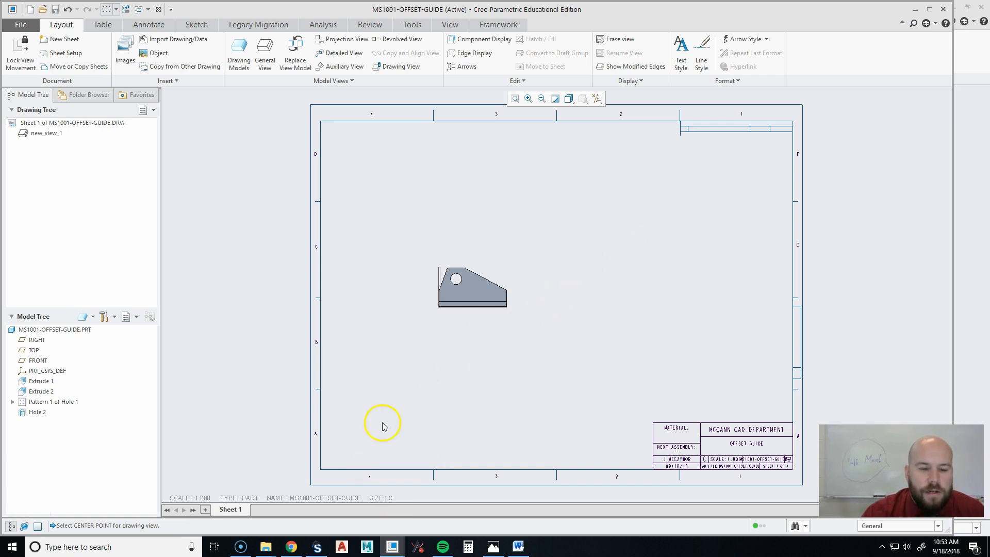
- Open the sheet setup and browse for a format file for Sheet 1
click(390, 502)
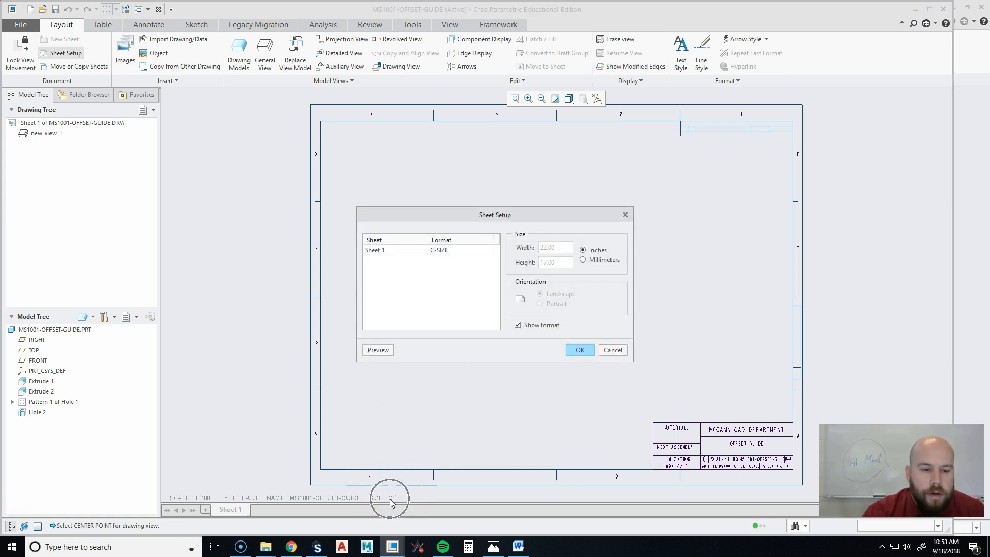
key(ctrl)
key(ctrl)
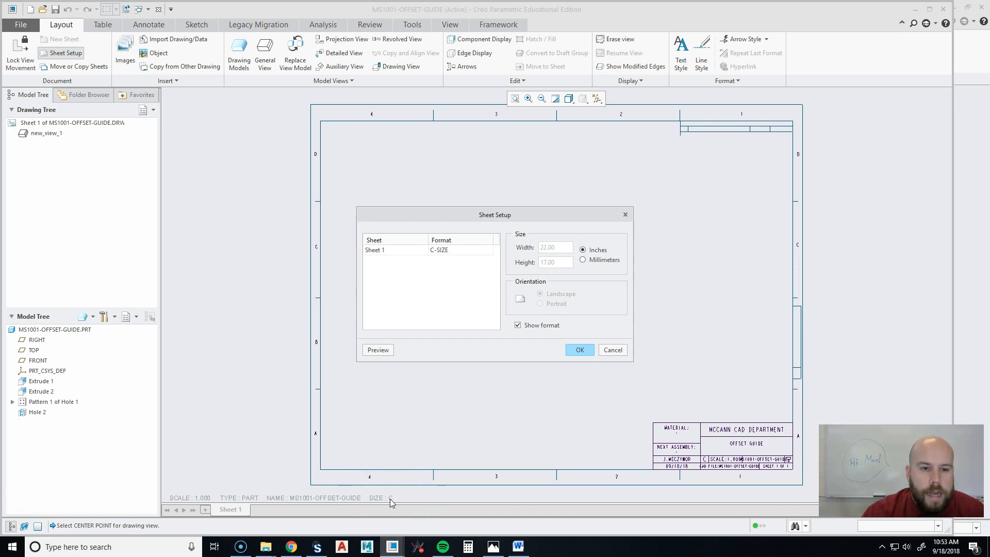
click(456, 252)
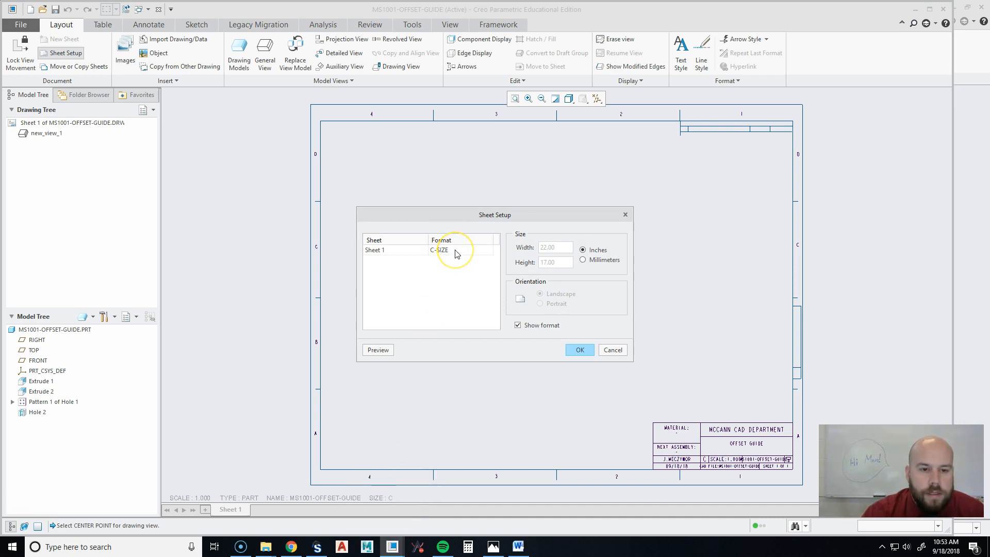
click(455, 251)
click(456, 253)
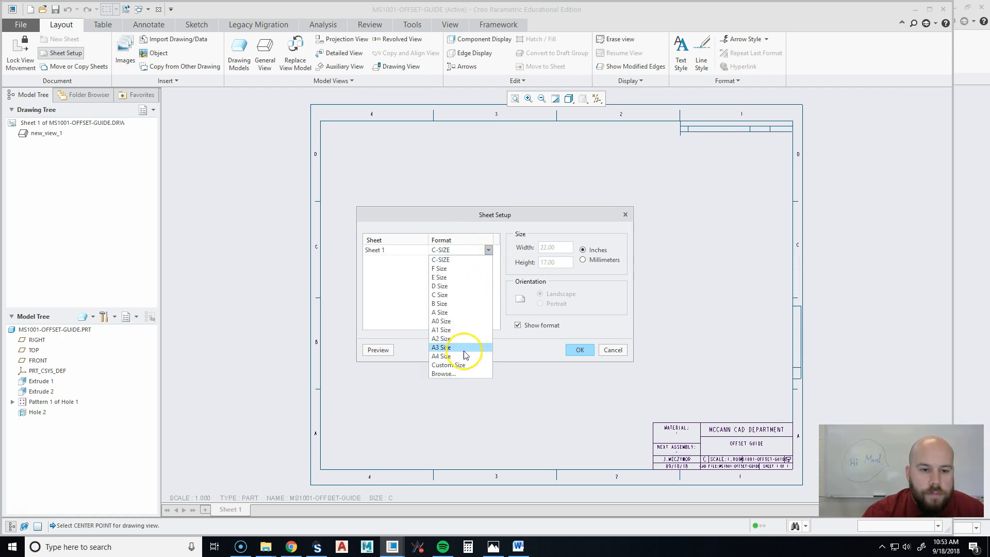
click(454, 373)
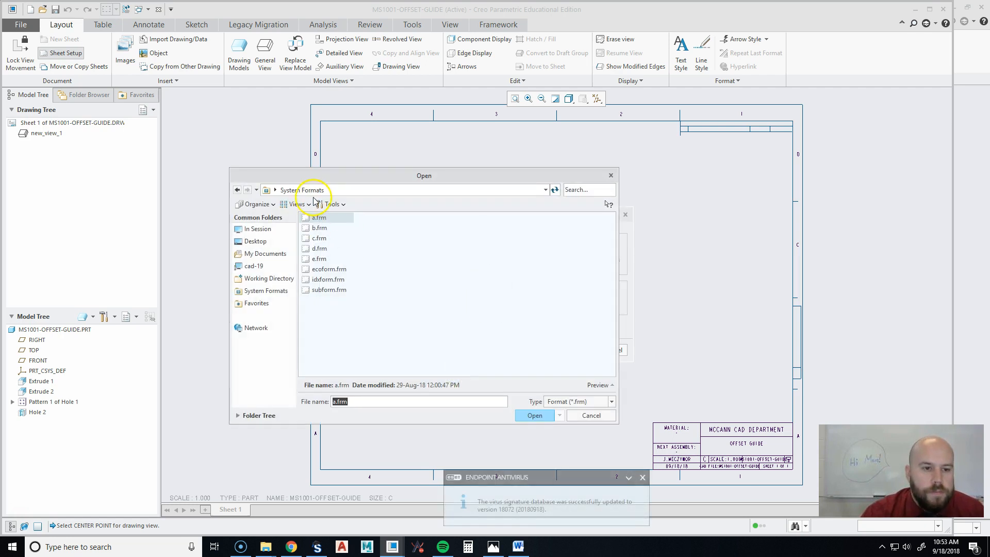
- Load c-size.frm from the C: drive folder Users\Public\Documents\FORMATS as the sheet's format
click(259, 267)
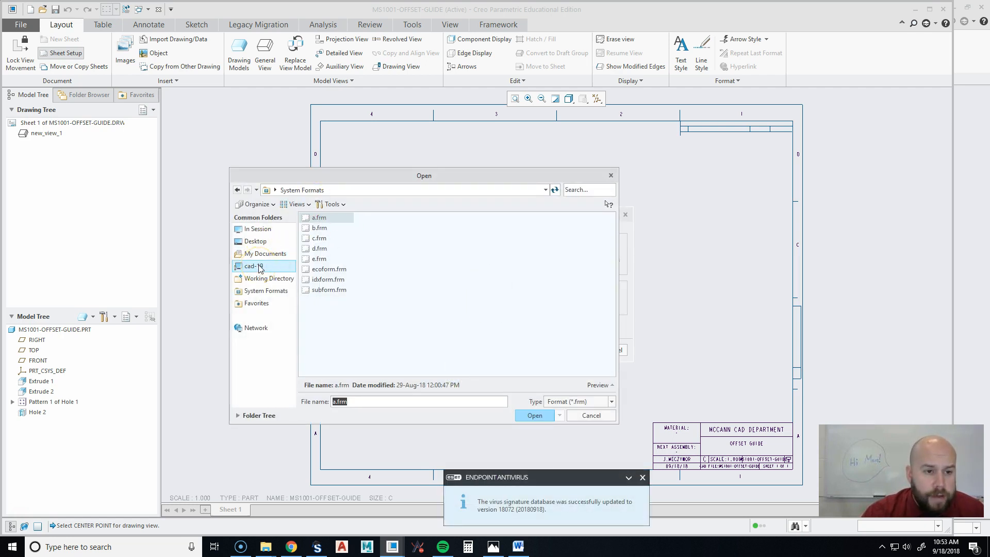
double_click(325, 217)
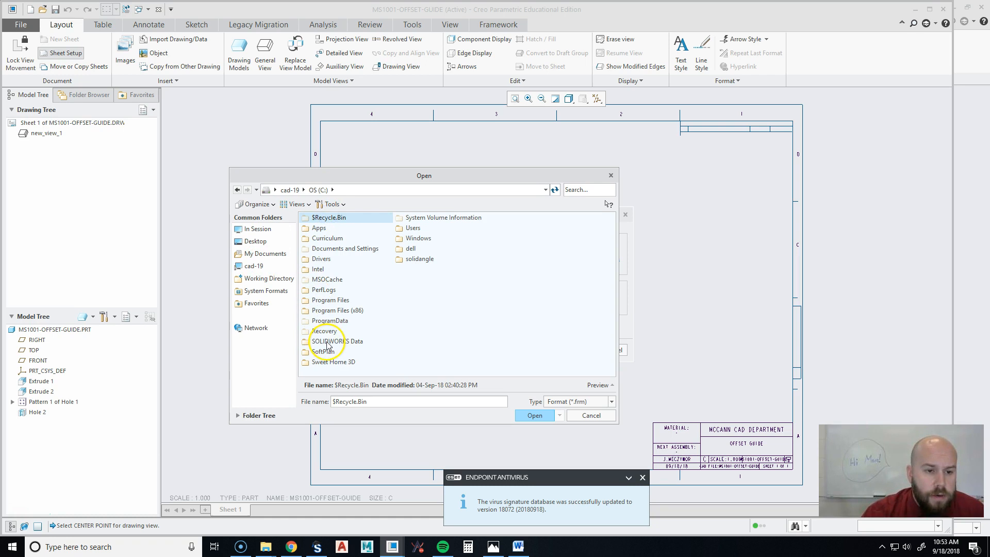
double_click(427, 227)
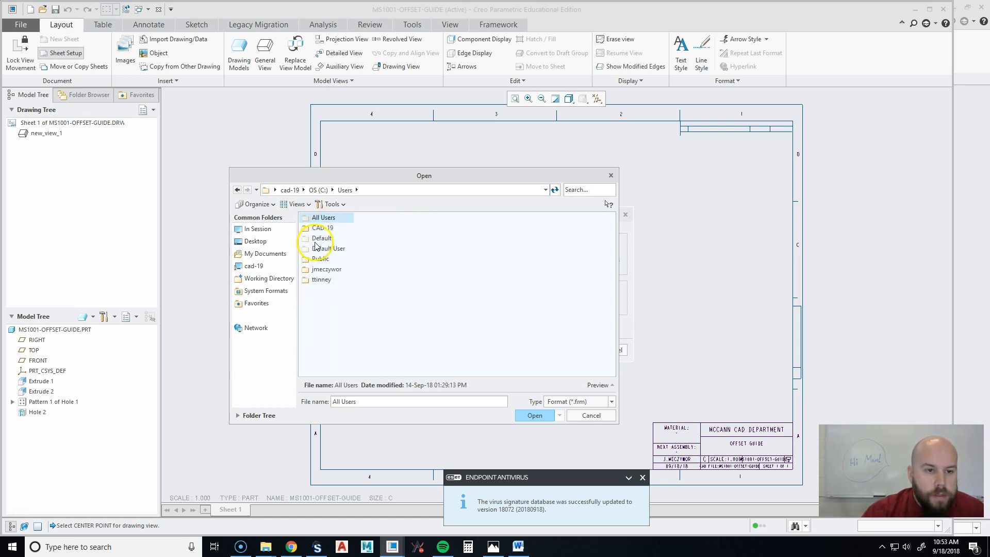
double_click(320, 258)
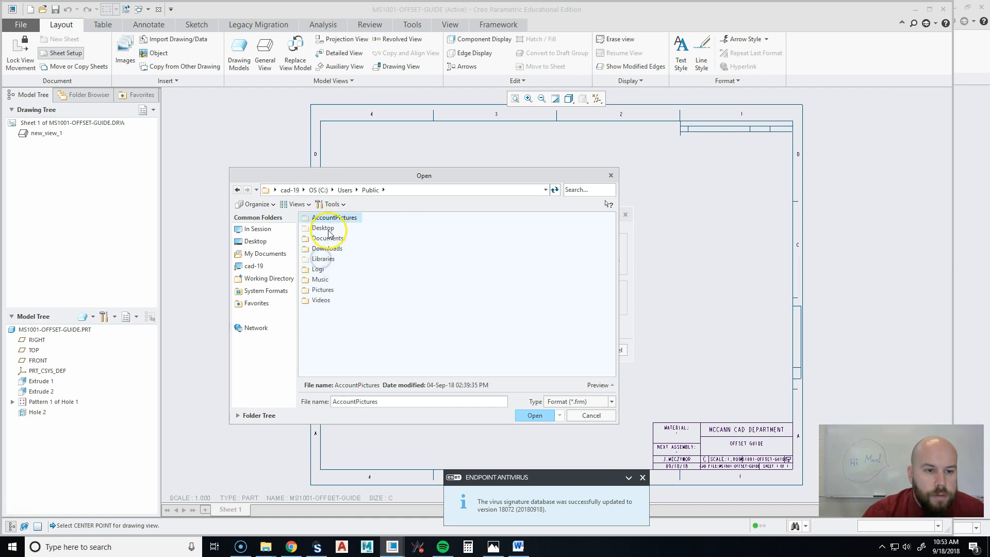
double_click(327, 239)
double_click(326, 228)
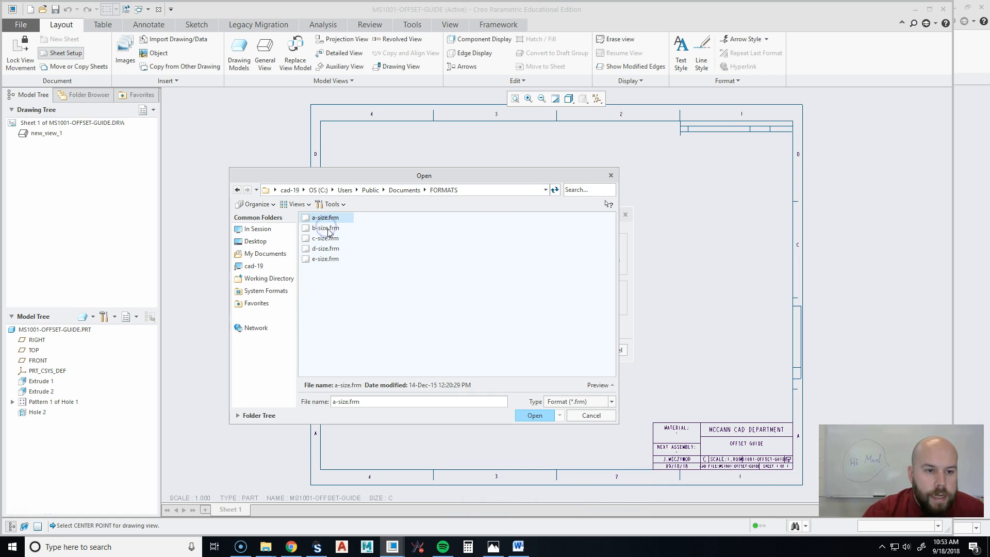
click(325, 239)
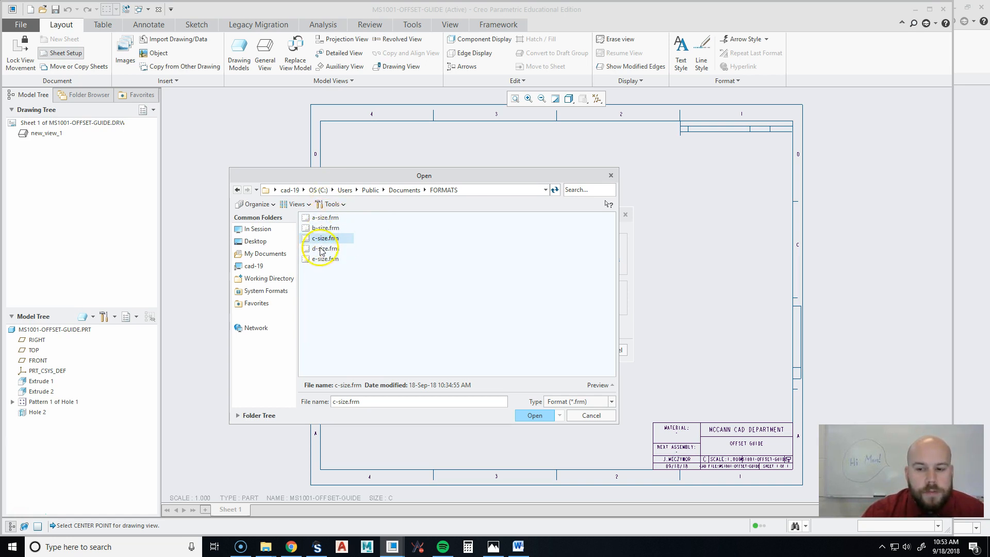
click(540, 417)
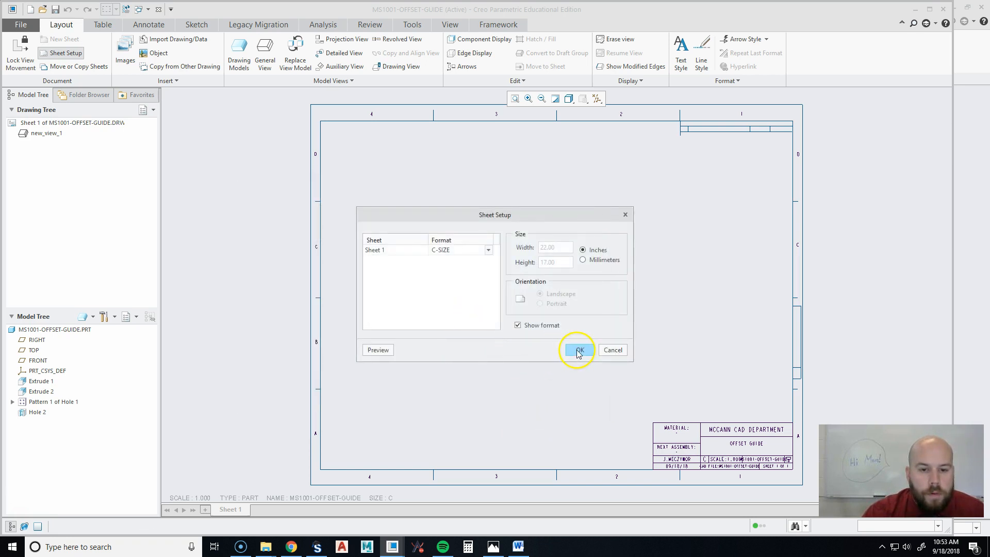
- Apply the sheet setup and remove all existing format tables
click(579, 351)
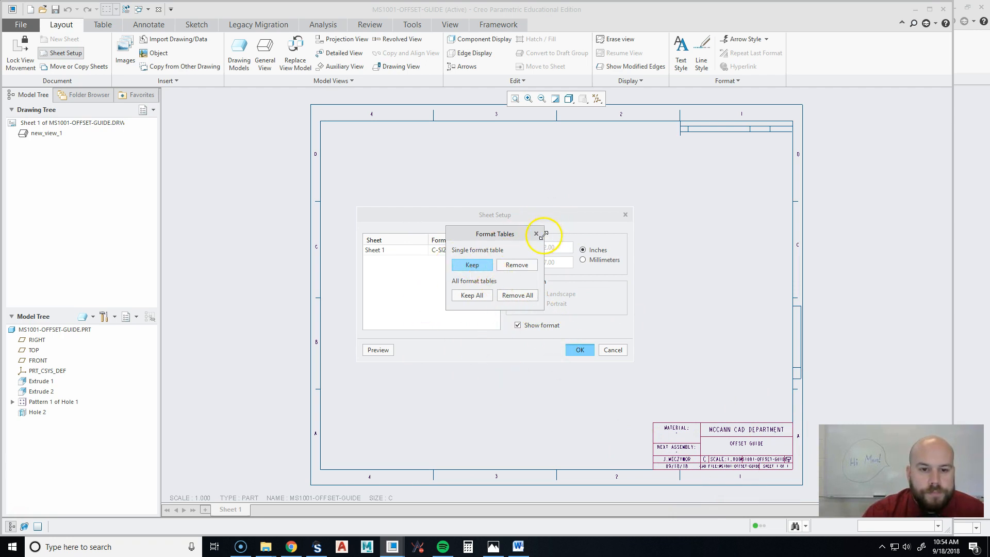
click(516, 297)
click(532, 311)
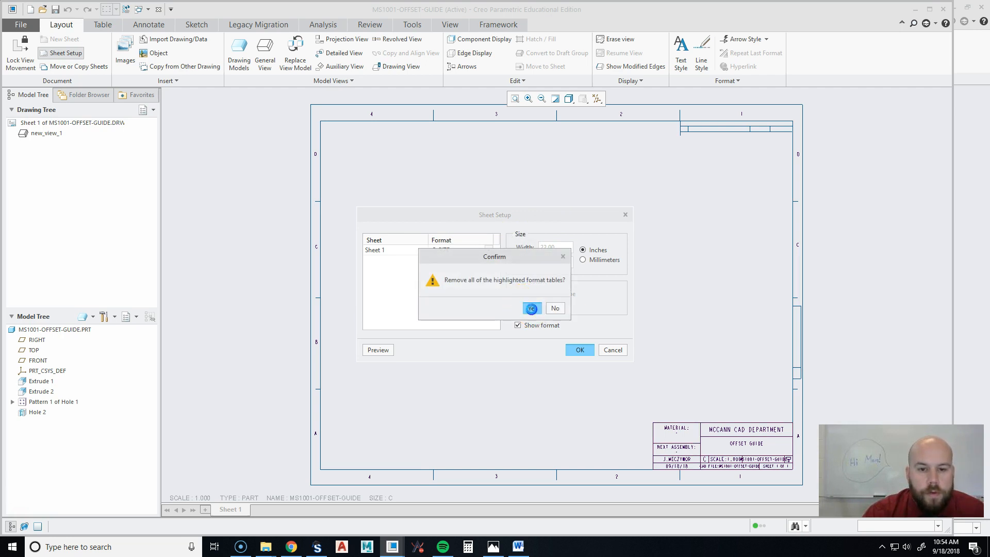
click(573, 354)
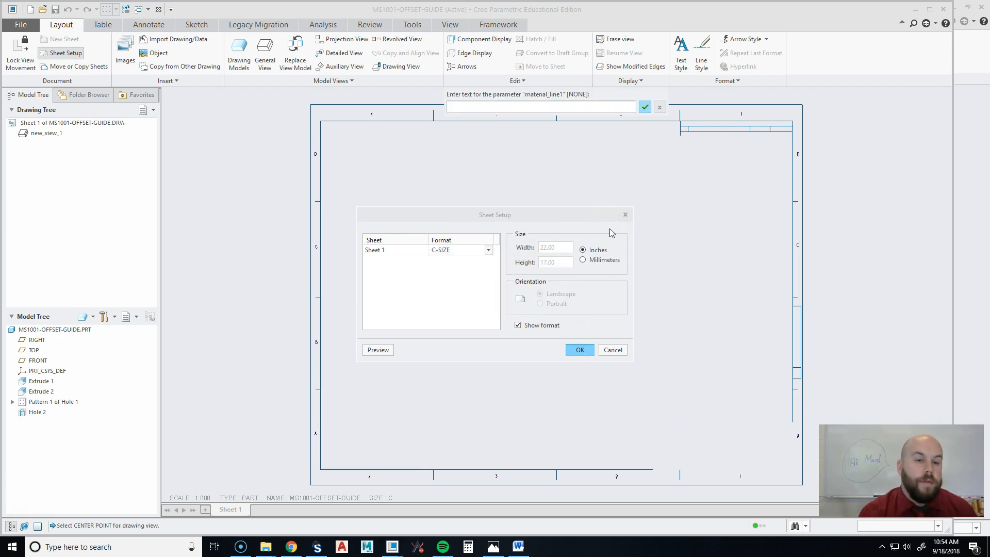
- Enter a dash for material_line1, leave material_line2 blank, enter OFFSET GUIDE for title_line1 and leave title_line2 blank
text(-)
key(Return)
key(Return)
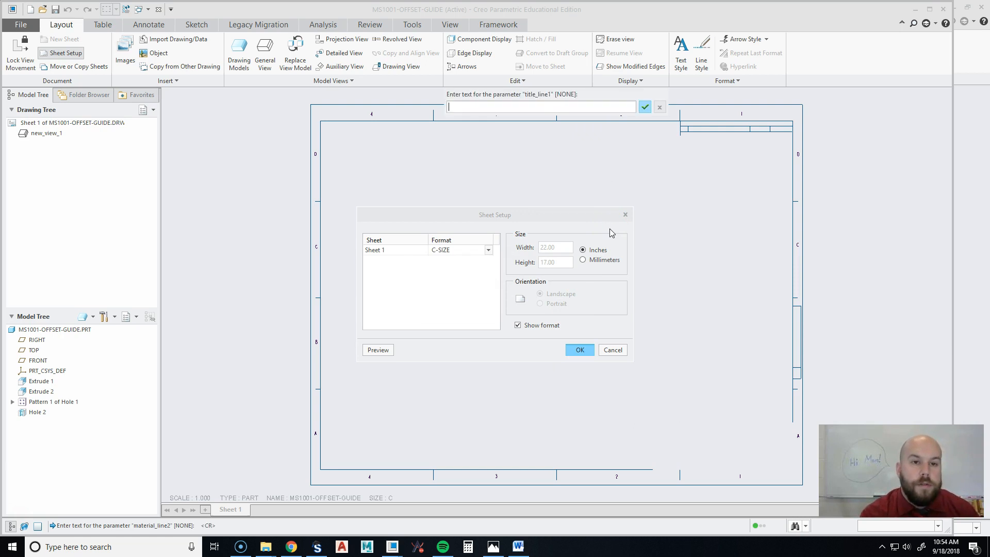
key(Caps_Lock)
text(c)
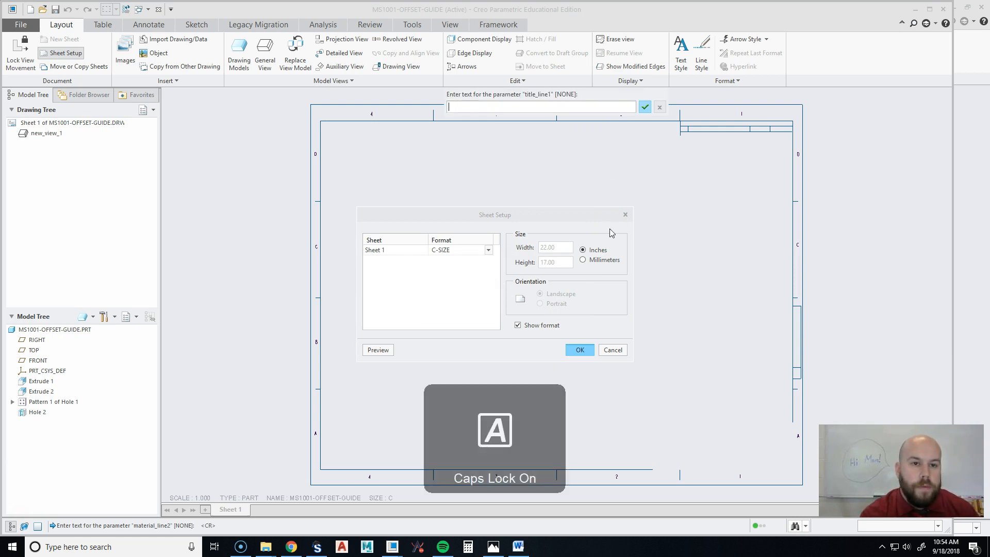
text(OFFSET GUIDE)
key(Return)
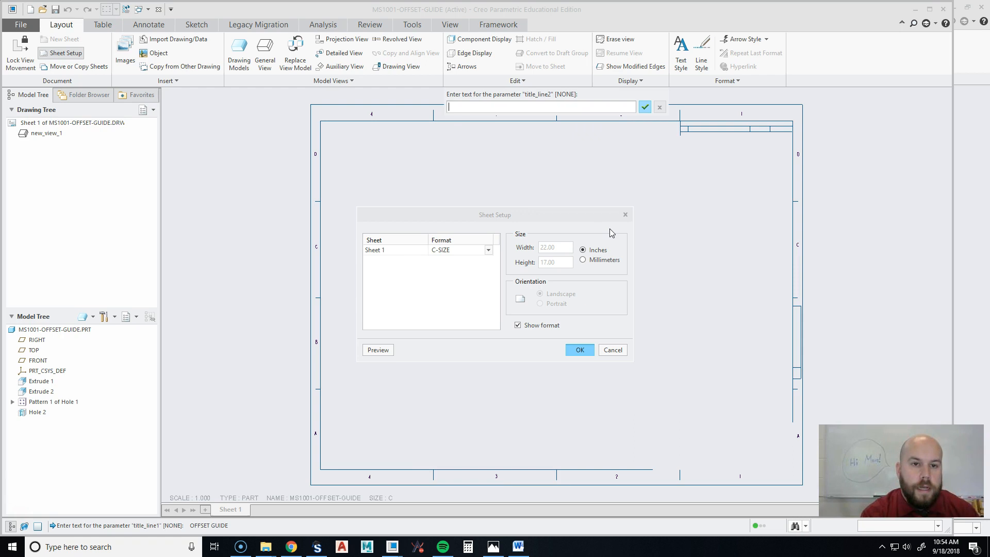
key(Return)
- Enter a dash for next_assembly and rev, the drafter's name for drawn_by, and 09/18/18 for drawn_date
key(Return)
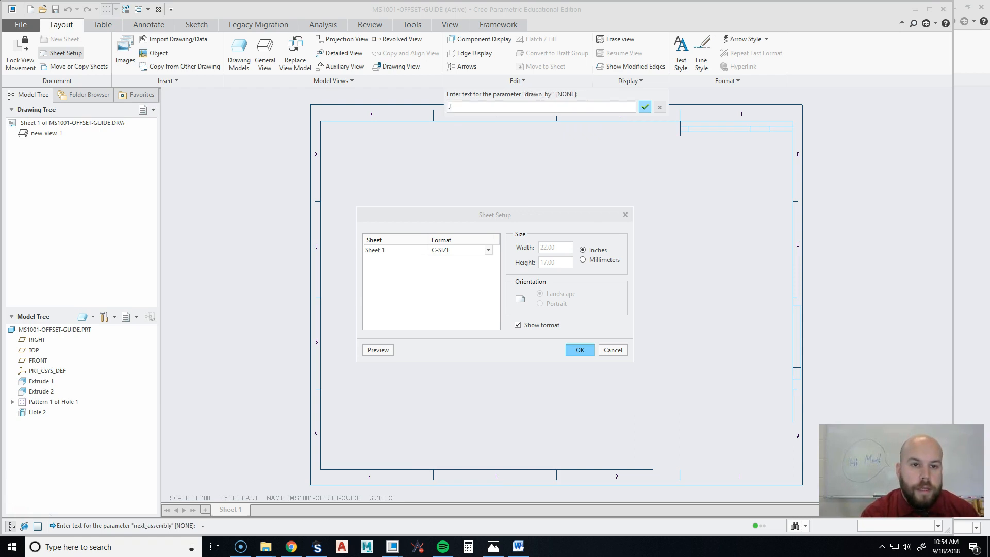
text(MR. MEZ)
key(Return)
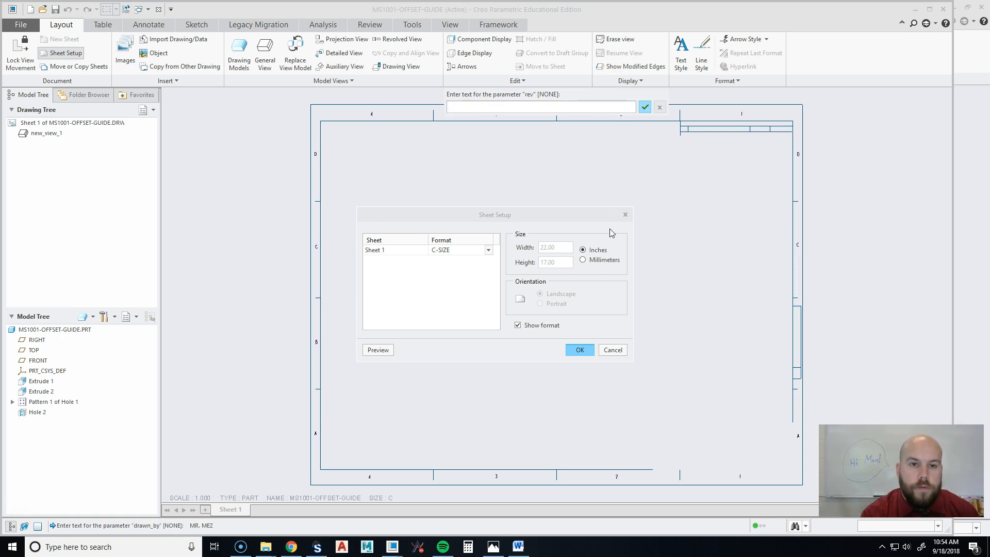
key(Return)
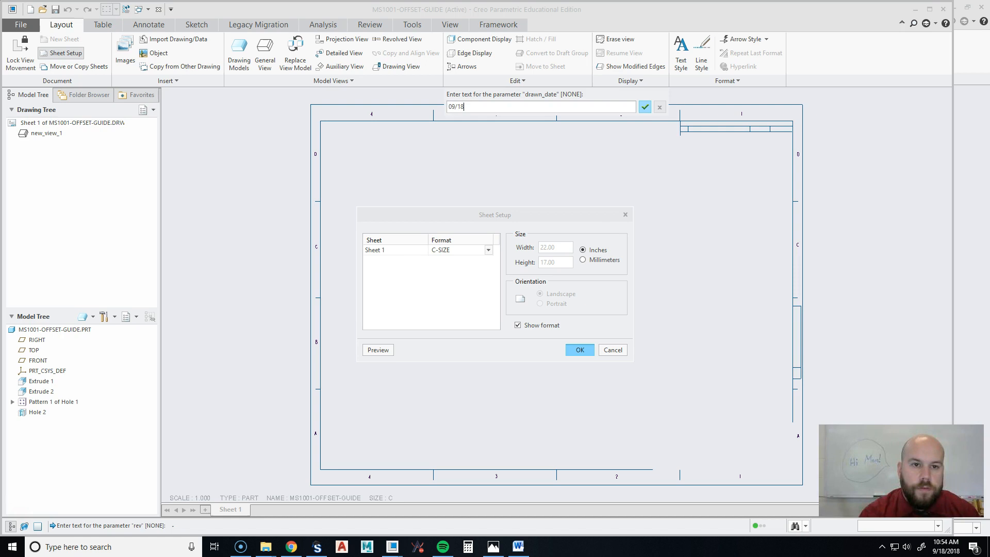
text(09/18/18)
key(Return)
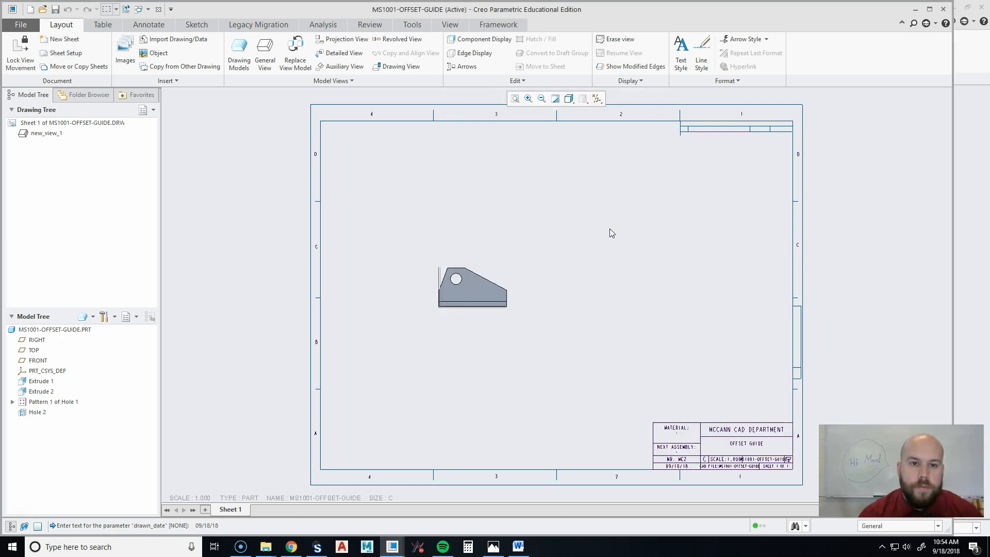
- Unlock view movement and move the front view down into zone B on the left half of the sheet
scroll(779, 459, up, 1)
scroll(778, 459, down, 2)
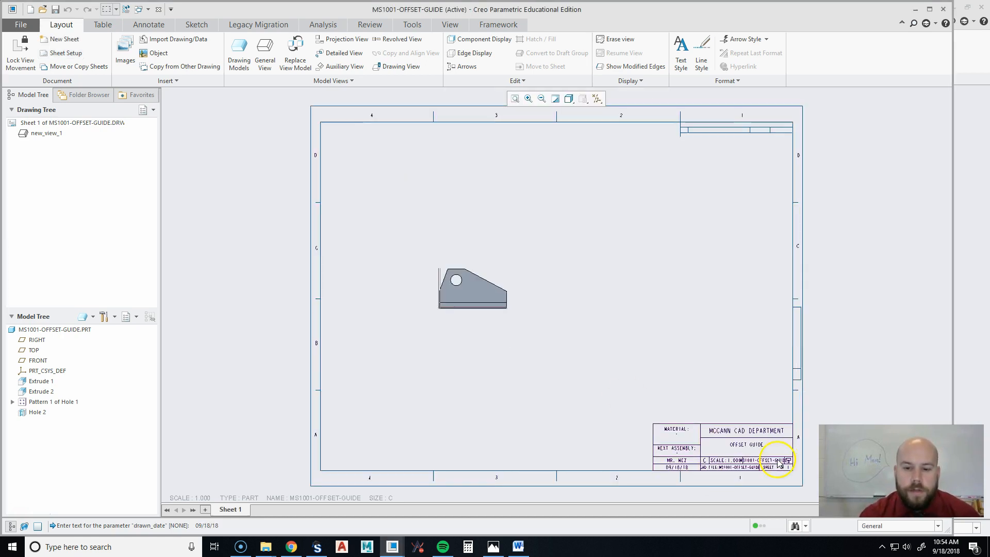
mouse_move(606, 361)
middle_down()
mouse_move(638, 417)
mouse_move(536, 347)
mouse_move(557, 335)
middle_up()
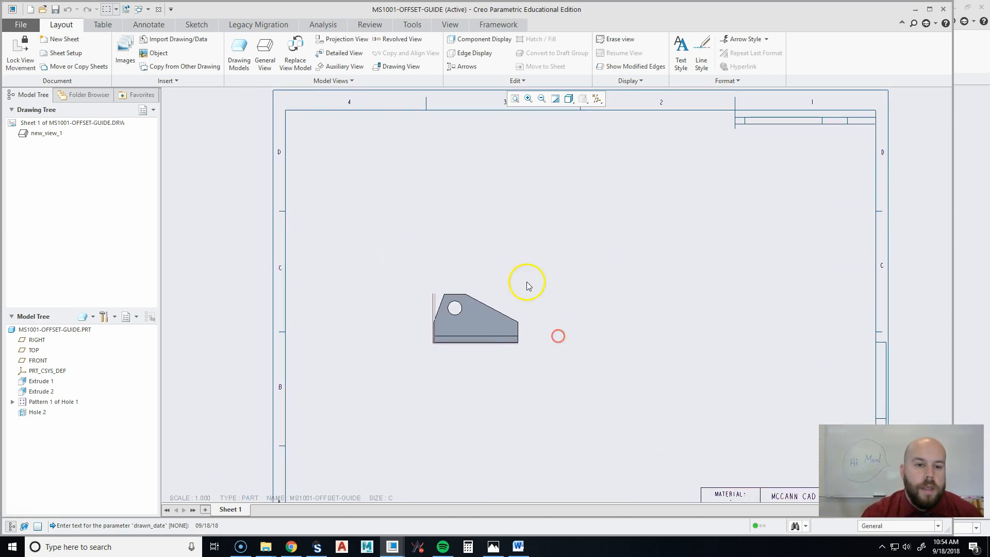
click(498, 298)
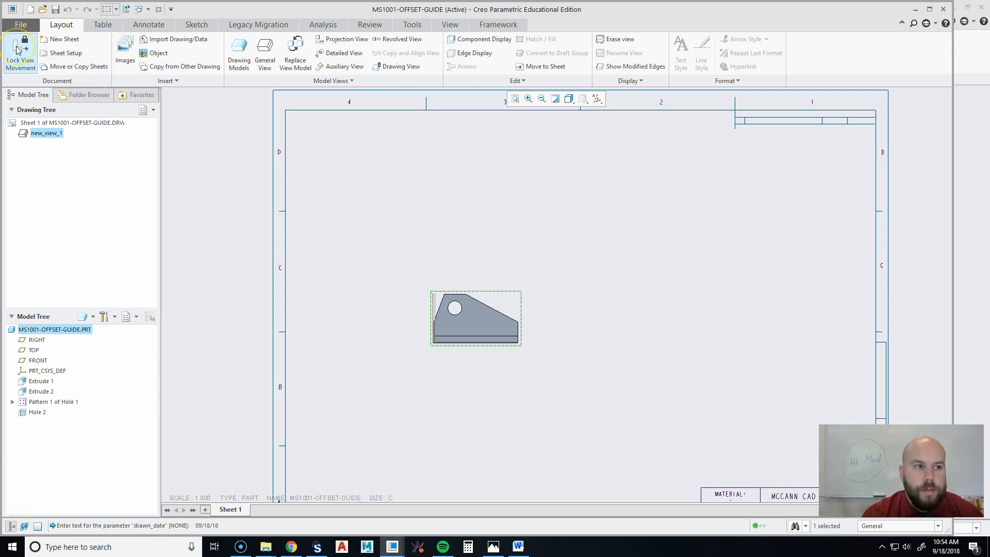
click(17, 50)
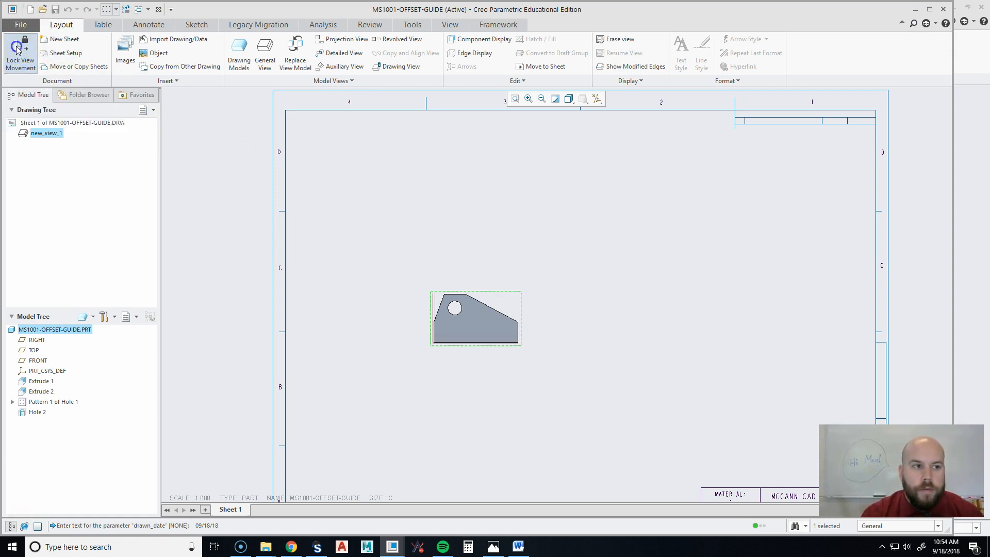
click(508, 304)
mouse_move(618, 384)
middle_down()
mouse_move(613, 316)
mouse_move(602, 331)
middle_up()
mouse_move(480, 251)
mouse_down()
mouse_move(484, 345)
mouse_move(495, 316)
mouse_up()
click(565, 349)
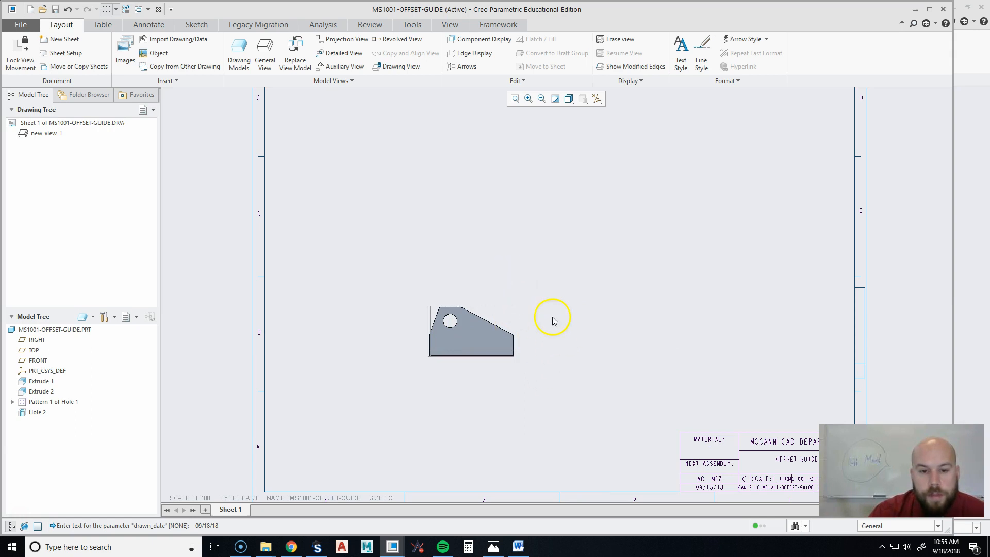
- Create projection views from the front view, placing a top view above it and a right view beside it
click(499, 312)
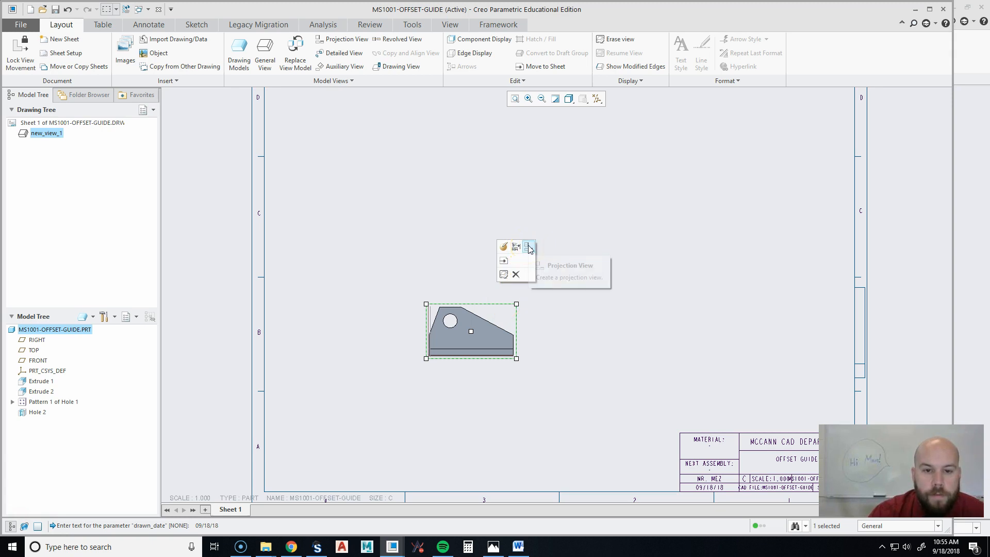
click(528, 248)
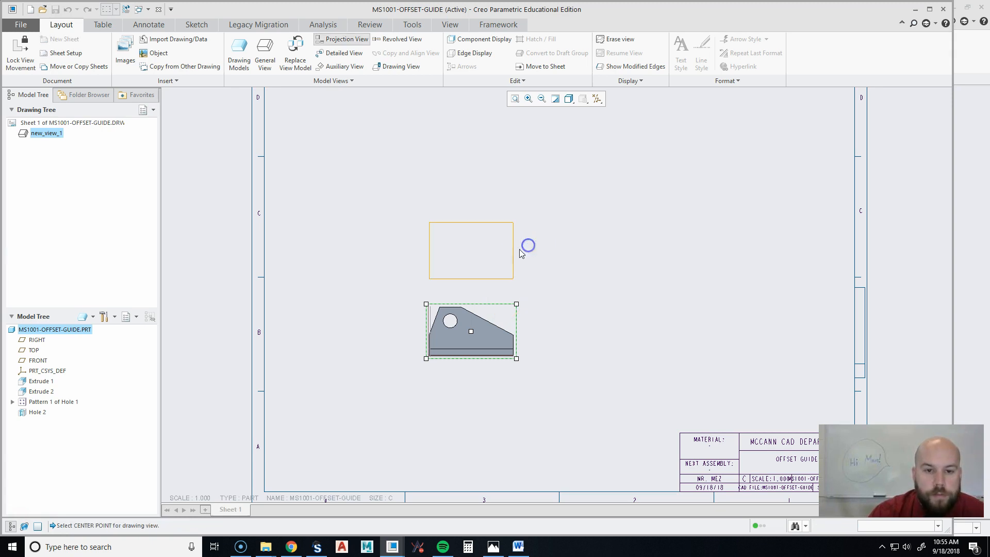
click(464, 178)
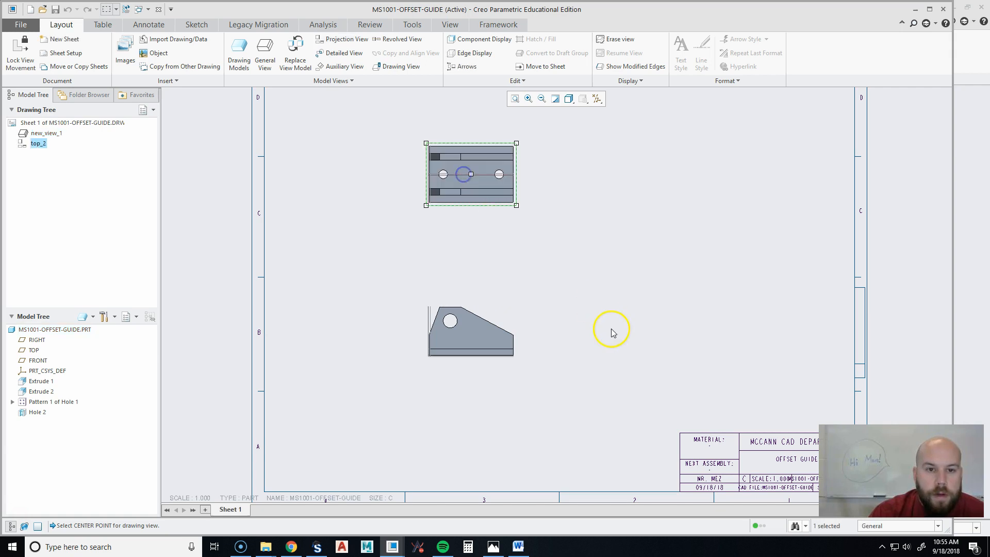
click(499, 321)
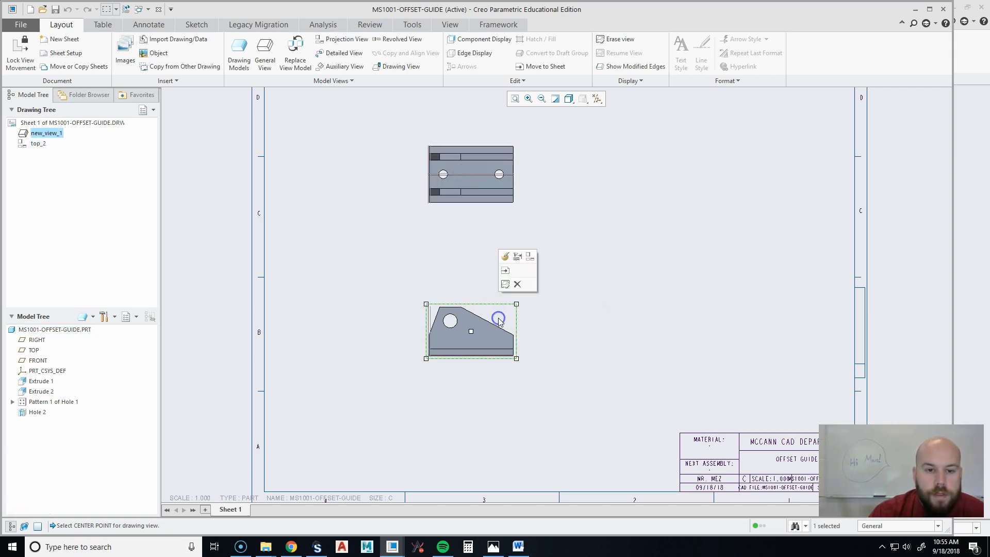
click(530, 257)
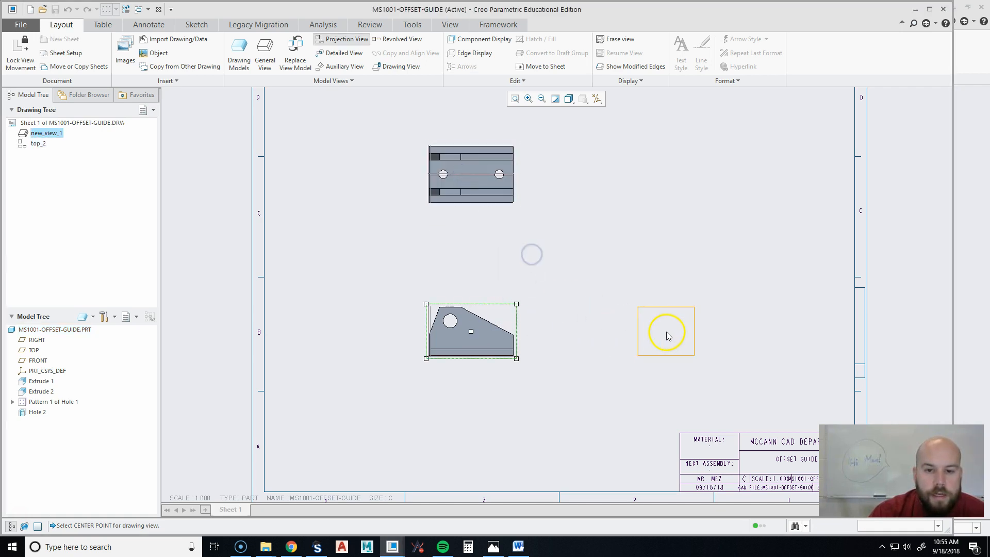
click(662, 333)
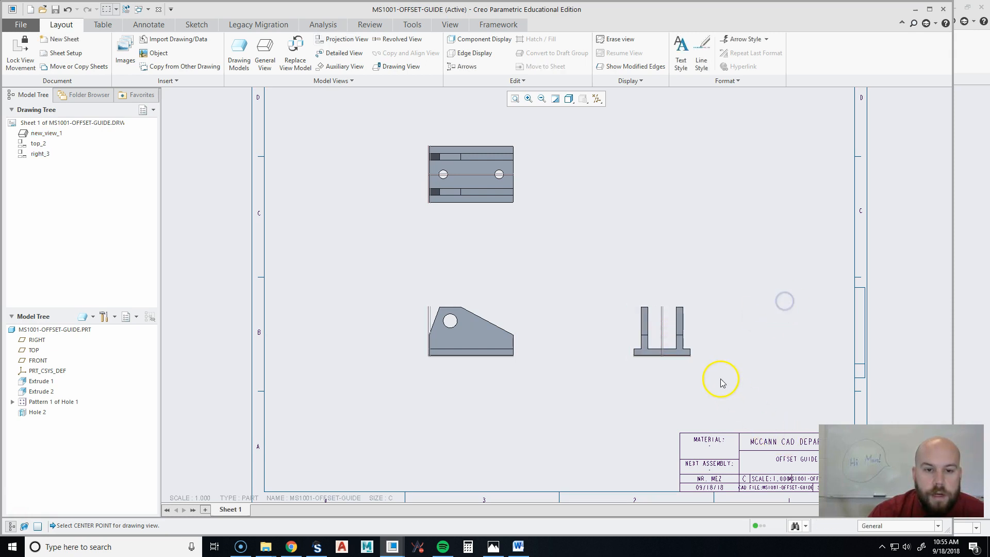
- Turn off the datum plane display in the drawing
click(597, 99)
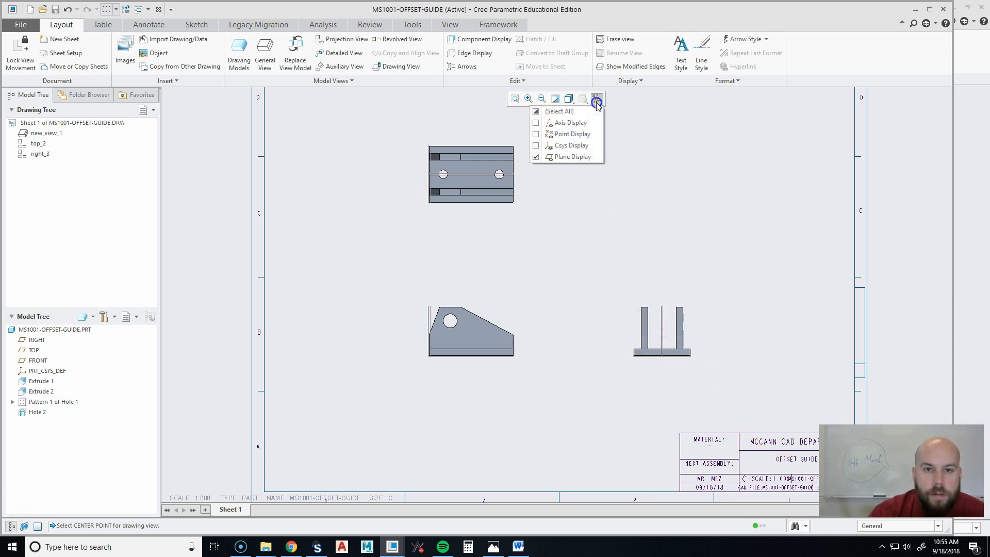
click(573, 156)
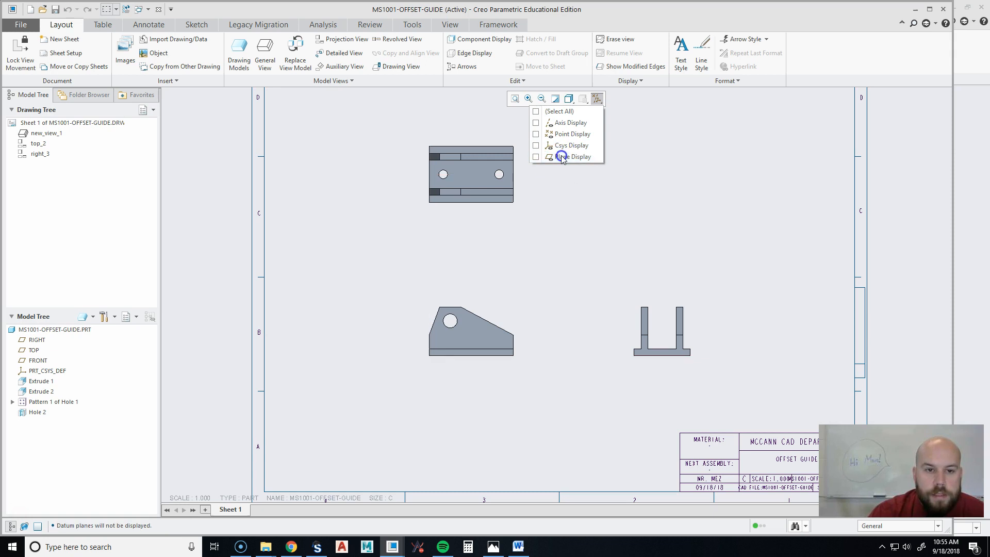
mouse_move(709, 307)
middle_down()
mouse_move(644, 319)
mouse_move(672, 373)
middle_up()
scroll(660, 345, down, 2)
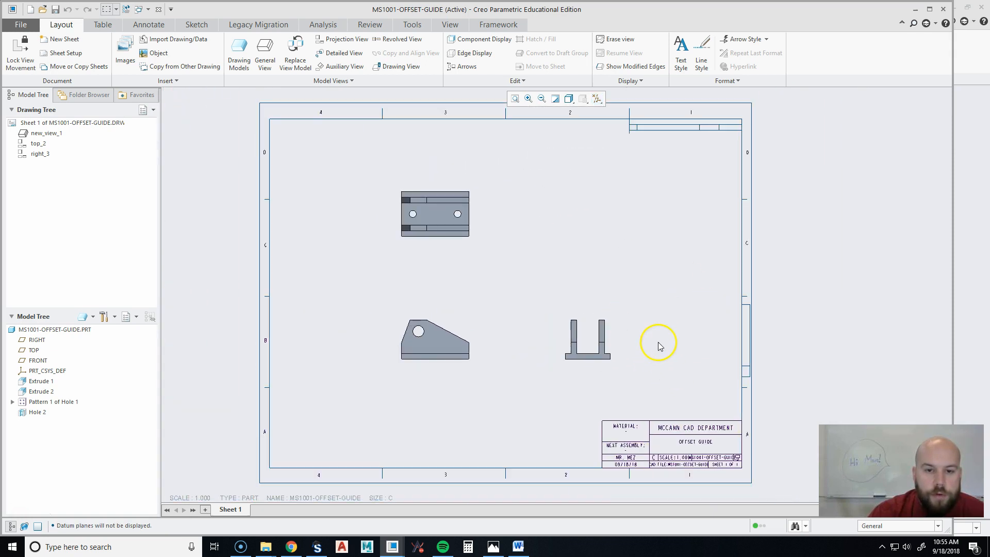
- Place a general view with No Combined State and isometric default orientation above the right view, level with the top view
click(618, 215)
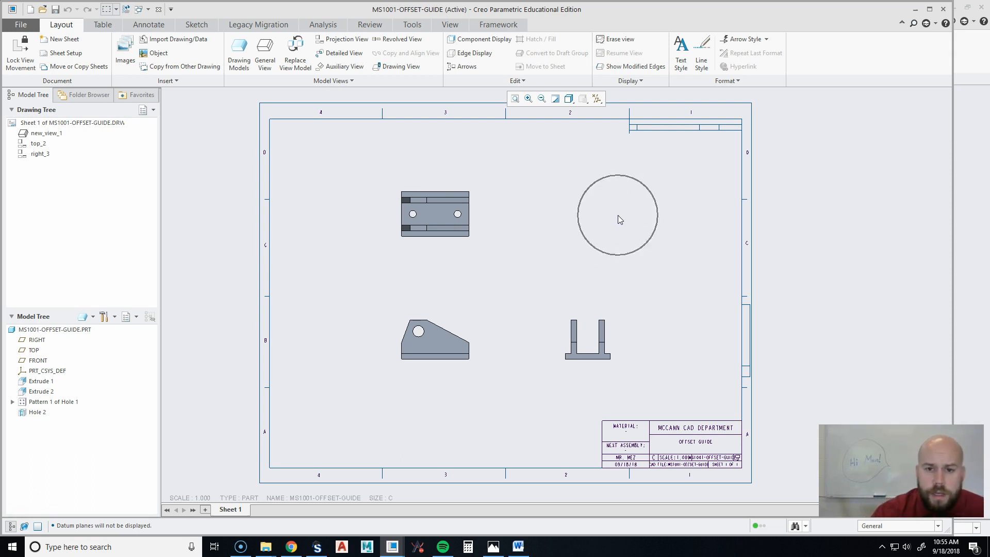
right_click(618, 217)
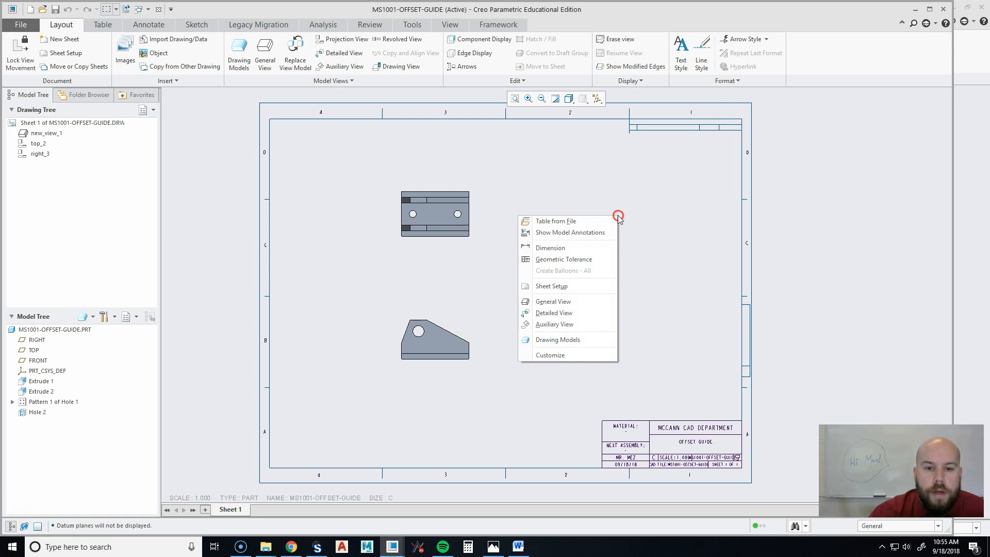
click(579, 301)
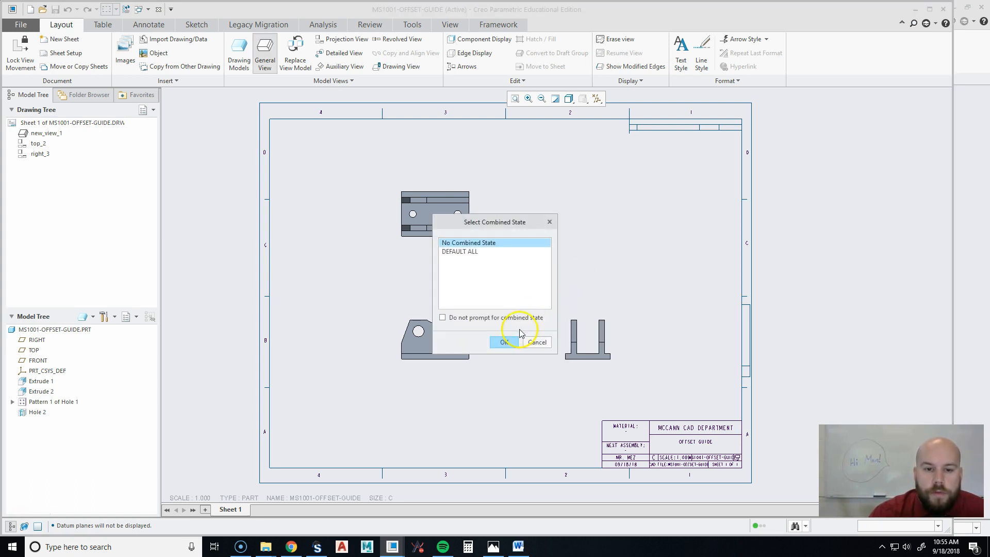
click(509, 344)
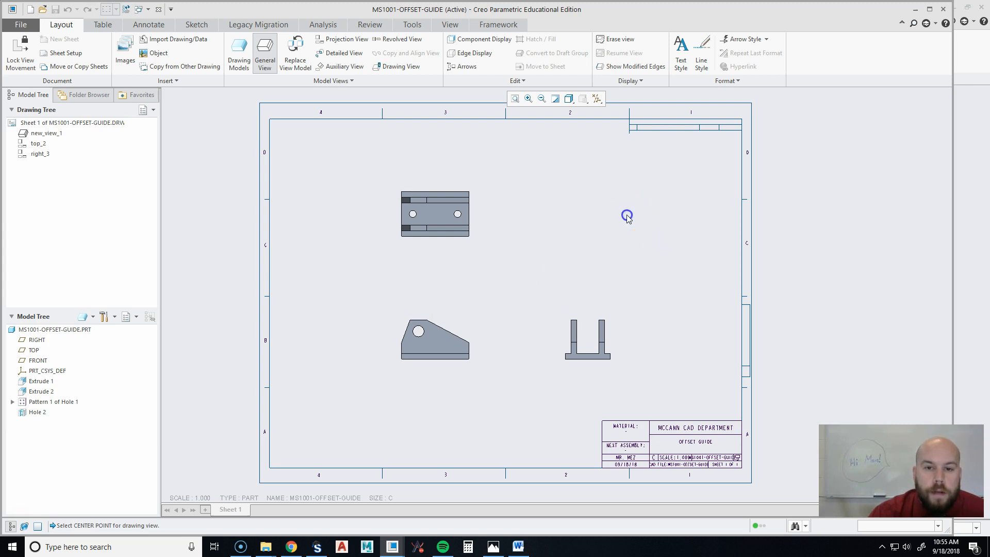
click(626, 215)
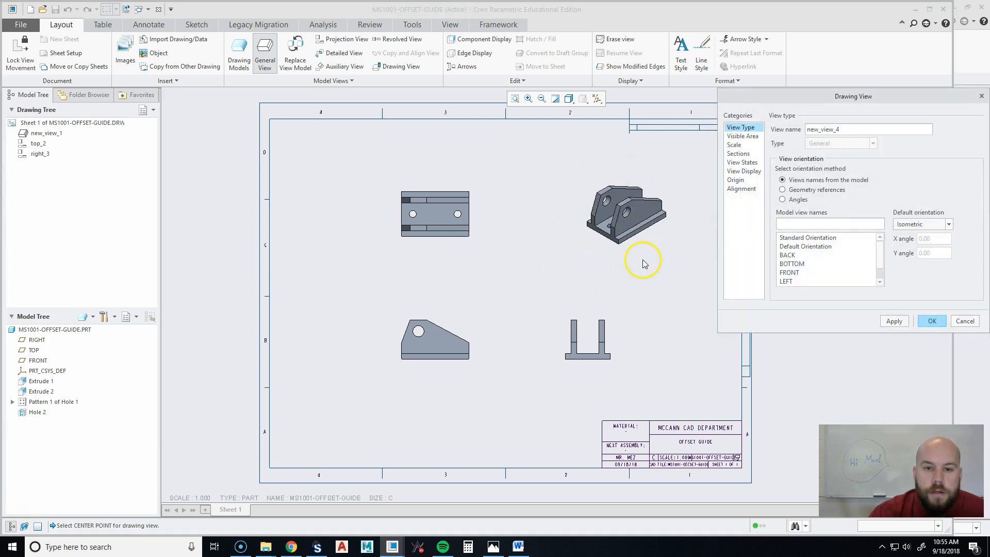
click(933, 322)
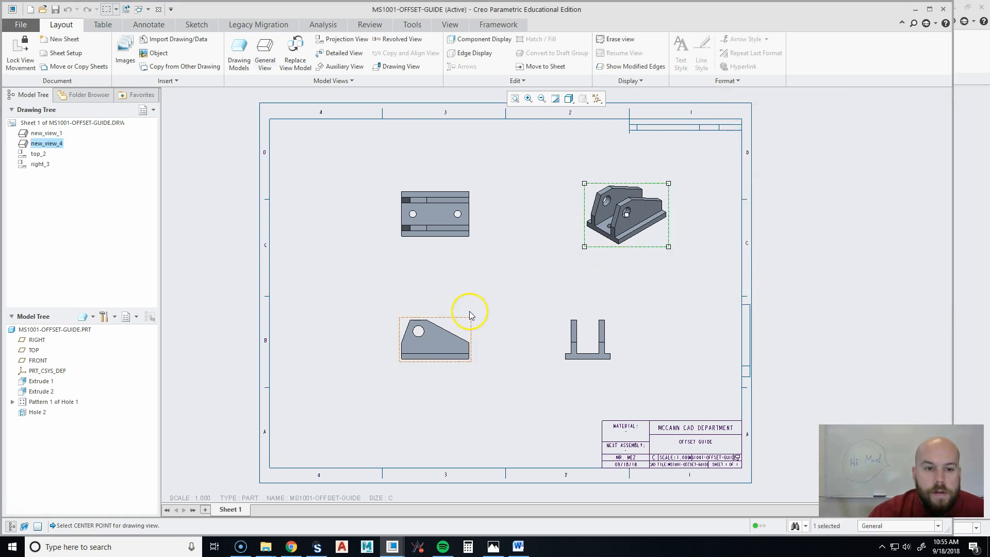
click(683, 271)
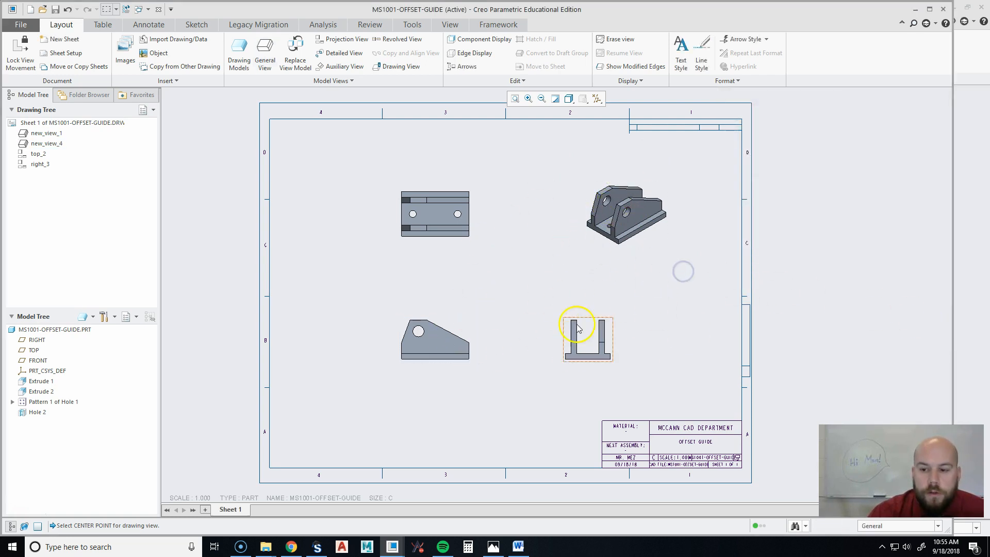
click(583, 340)
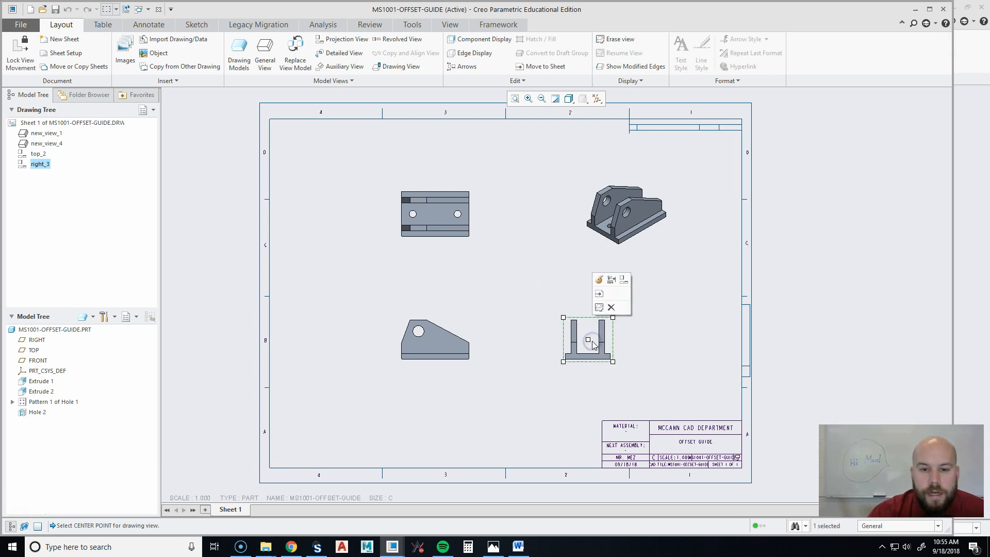
click(600, 283)
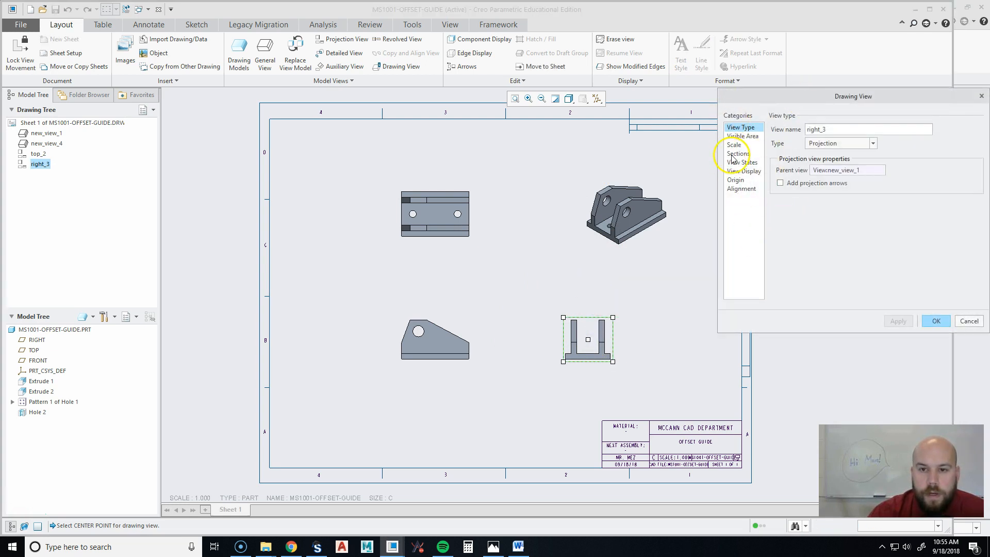
click(936, 321)
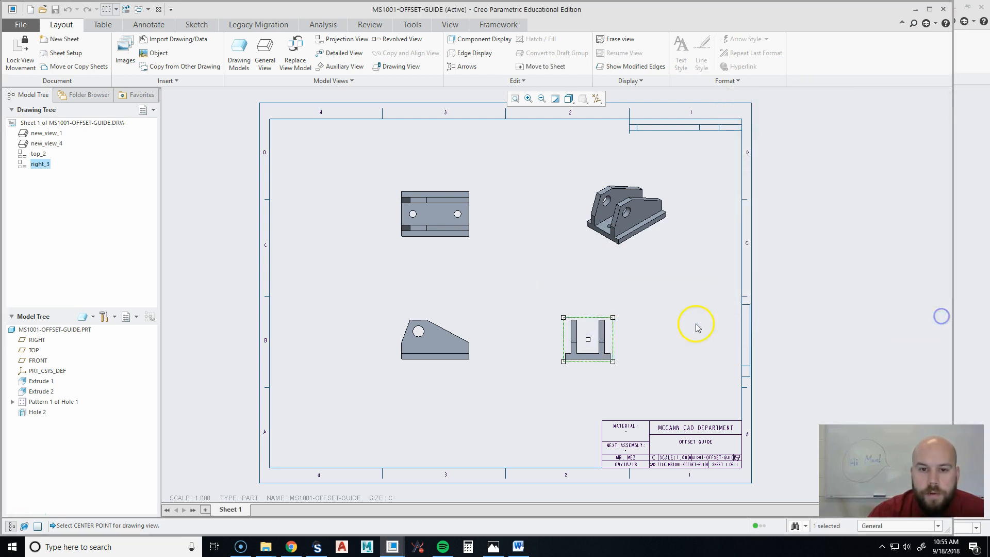
click(700, 354)
- Set the display style of all four drawing views to No Hidden and their tangent edges to Dimmed
click(611, 202)
ctrl+click(435, 212)
ctrl+click(436, 336)
ctrl+click(579, 341)
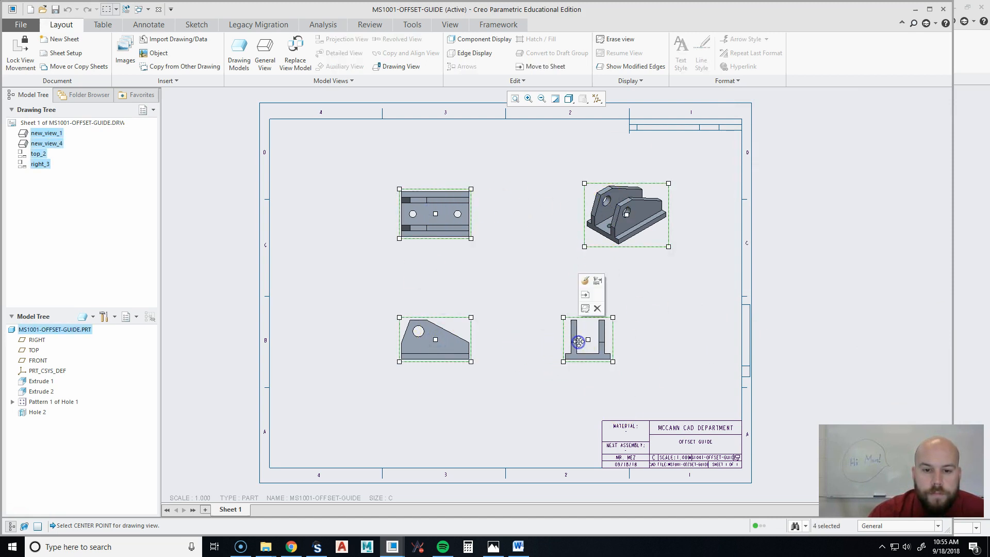
click(586, 282)
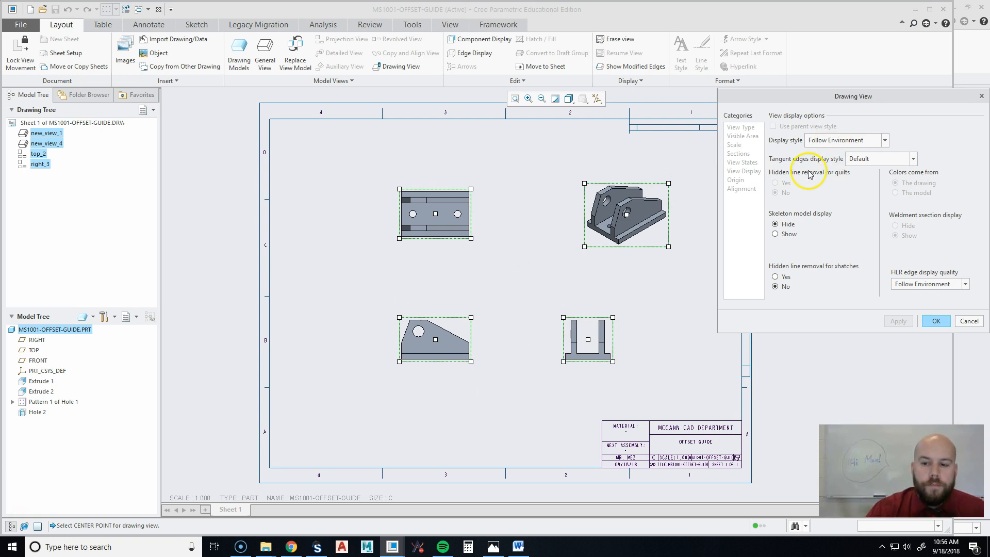
click(837, 141)
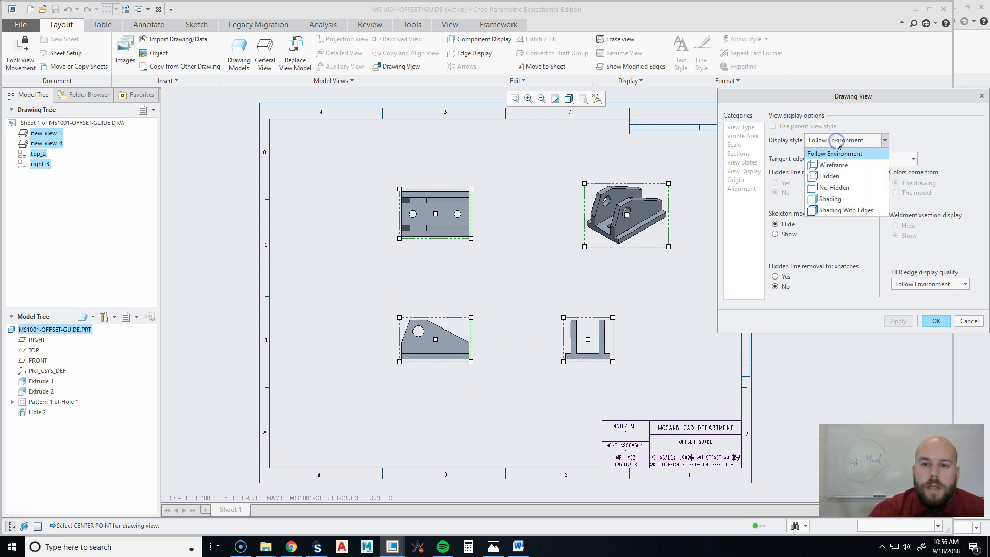
click(834, 187)
click(872, 159)
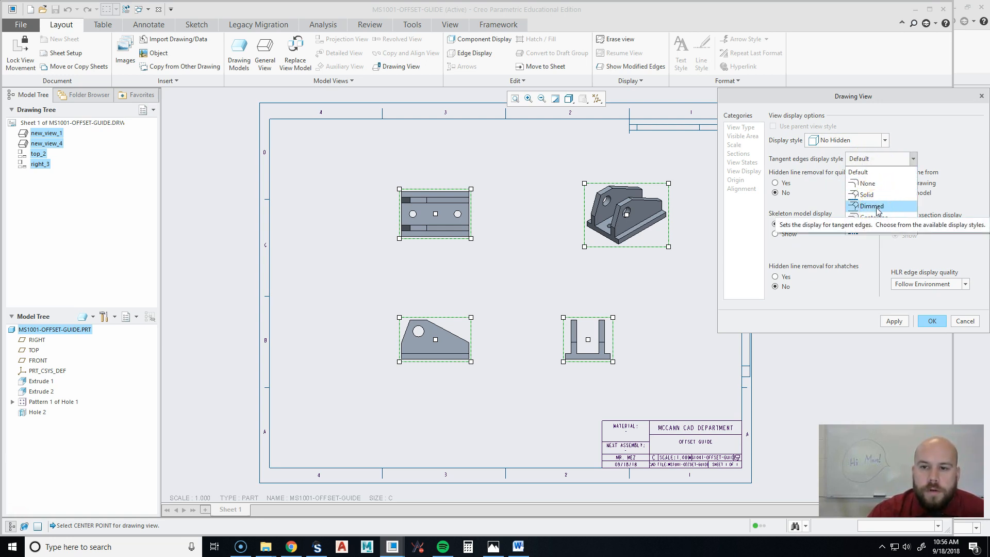
click(857, 196)
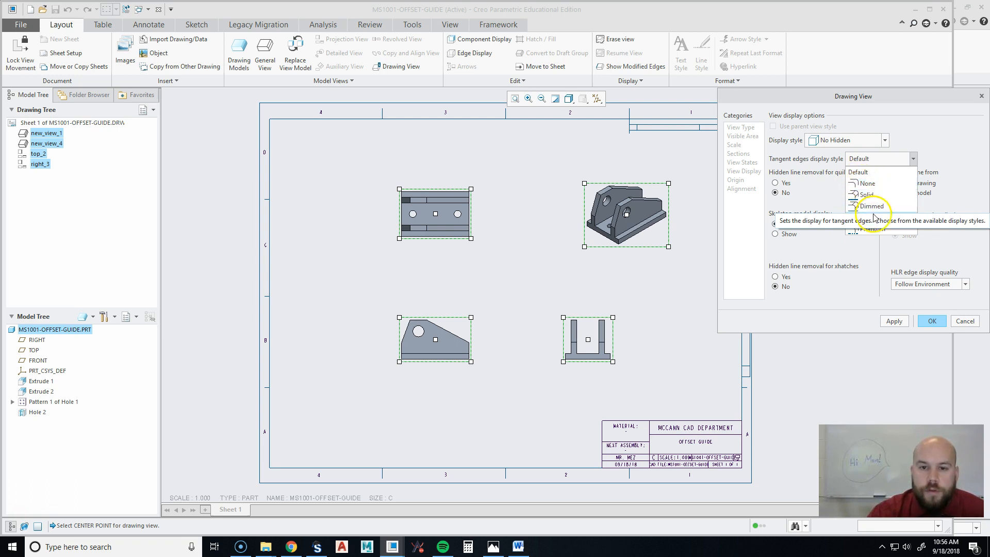
click(874, 208)
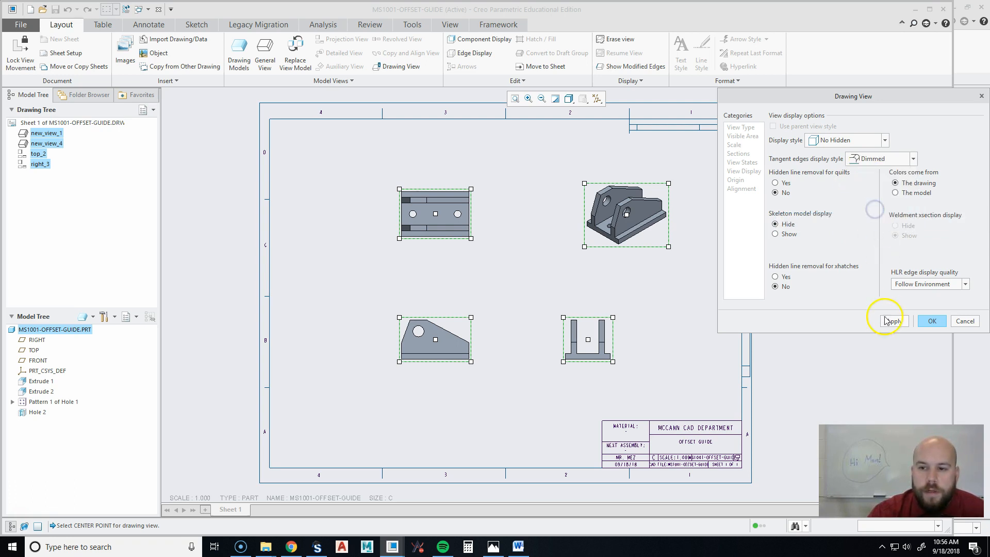
click(931, 321)
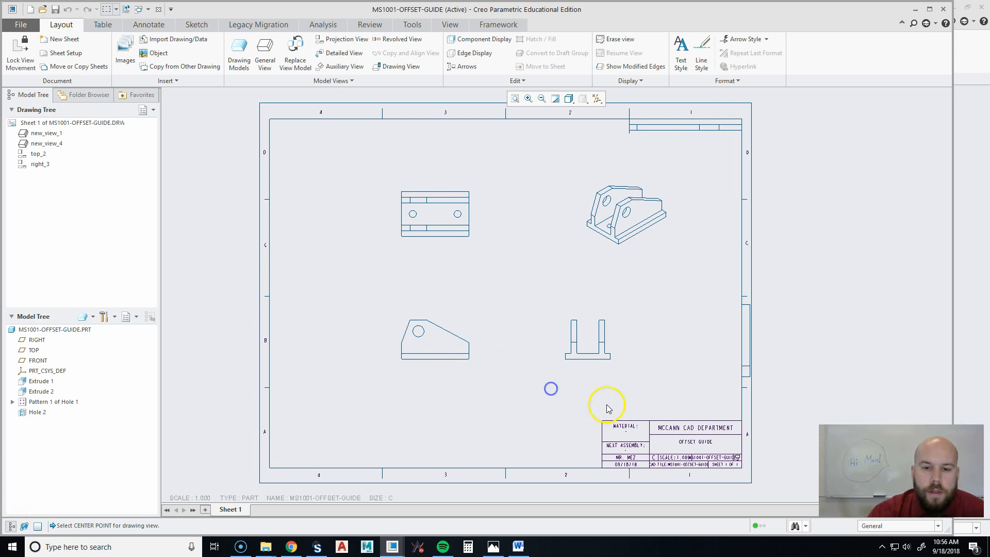
- Set the drawing sheet scale to 2
click(515, 98)
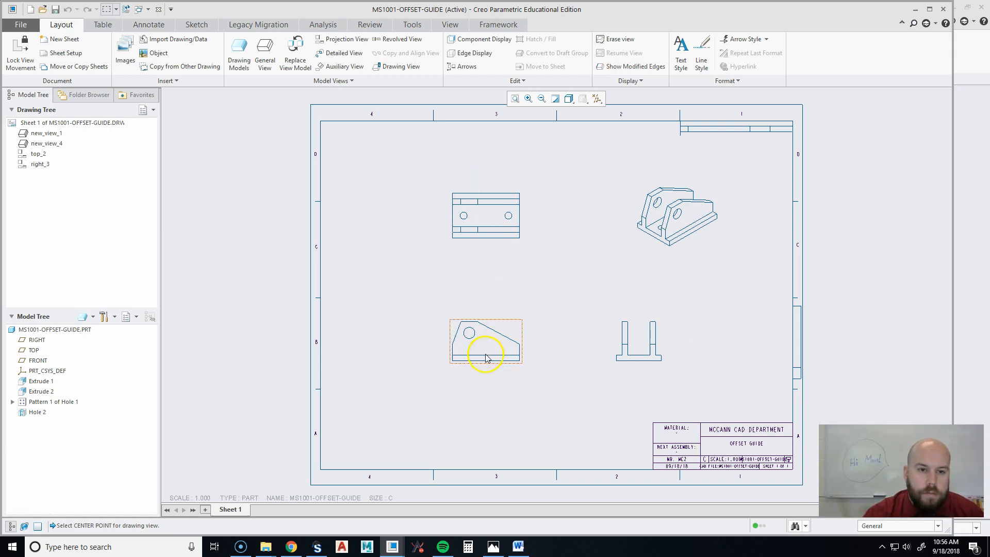
click(201, 503)
double_click(201, 502)
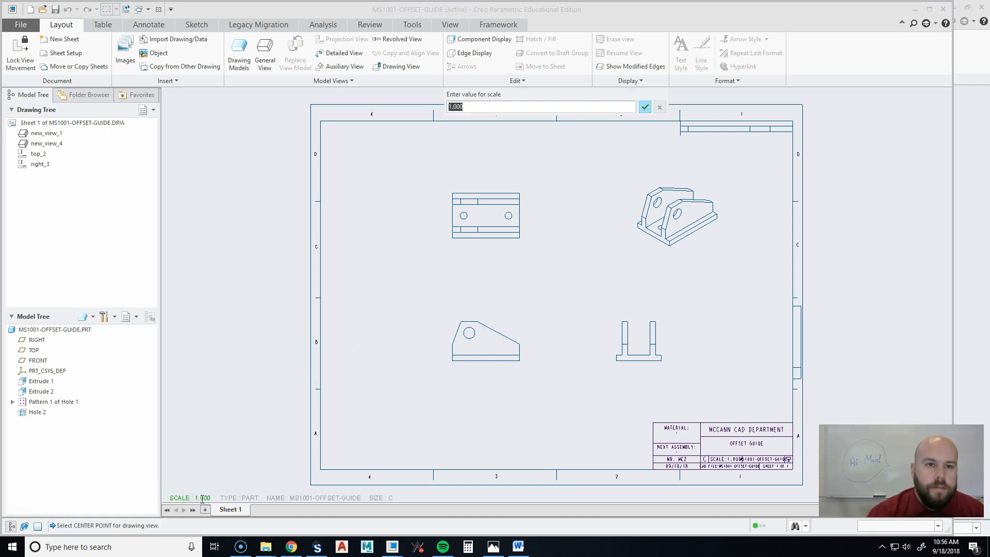
key(Return)
- Reposition the front, right and isometric views so that the enlarged views are spaced out within the sheet border
click(517, 345)
drag(504, 344, 481, 361)
click(553, 453)
click(646, 365)
drag(647, 365, 669, 365)
click(755, 281)
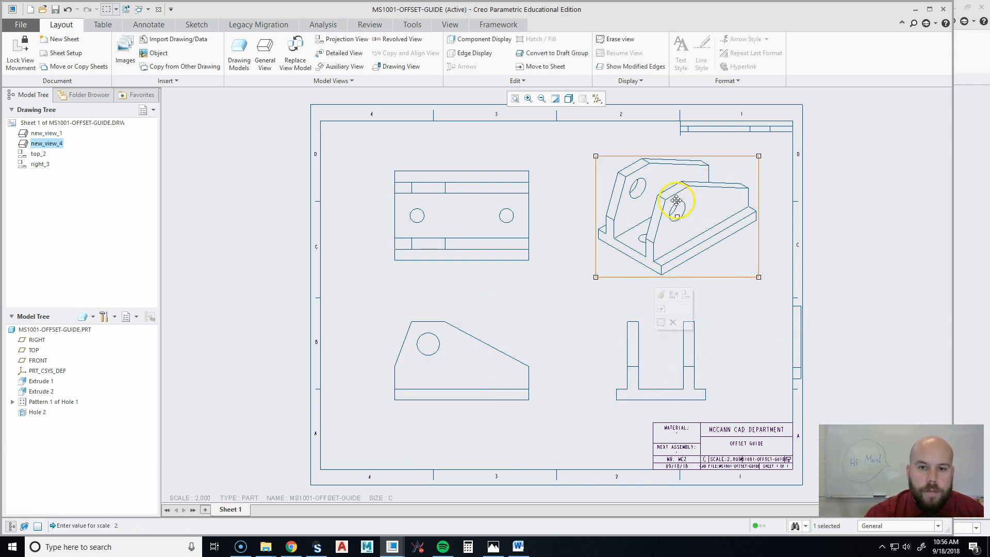
drag(676, 200, 685, 195)
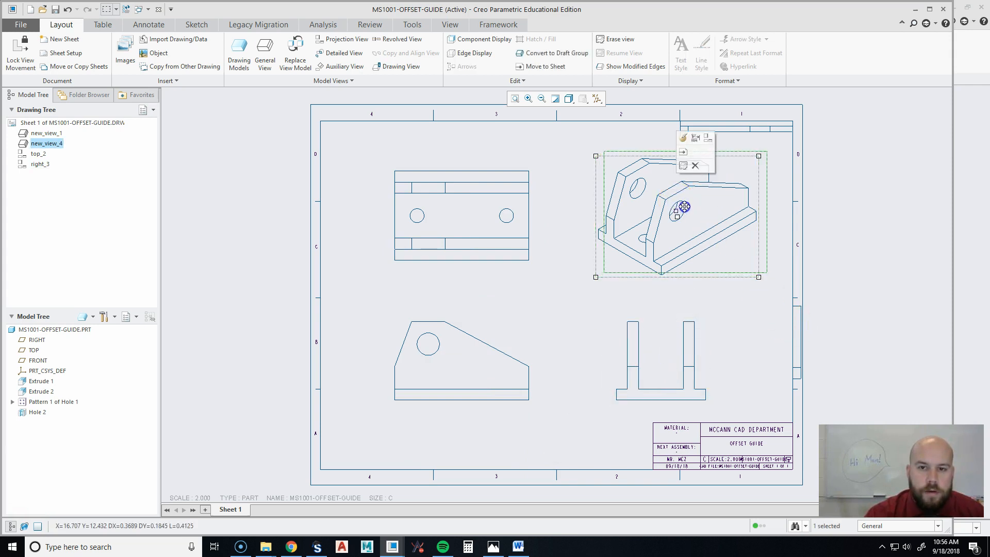
click(724, 336)
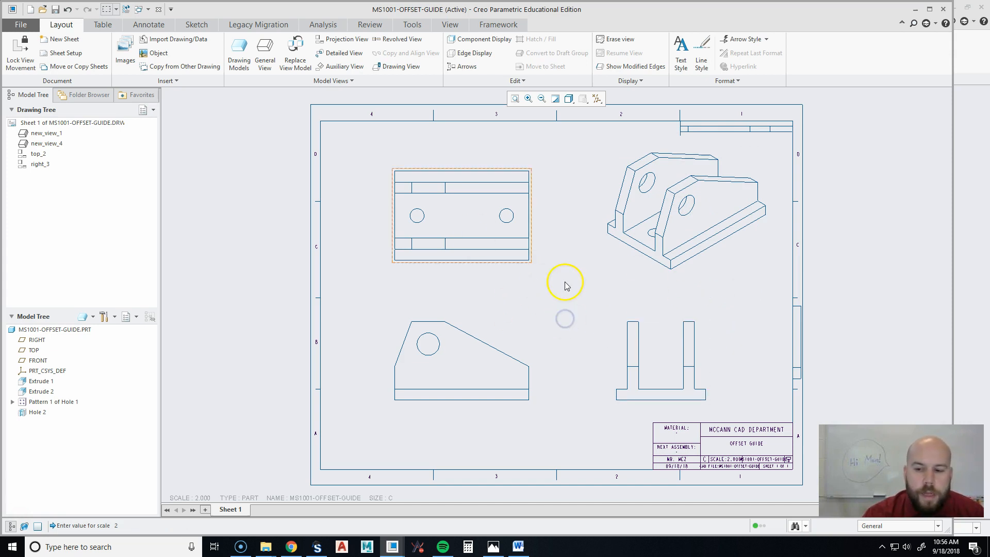
click(471, 367)
drag(465, 384, 460, 380)
click(591, 333)
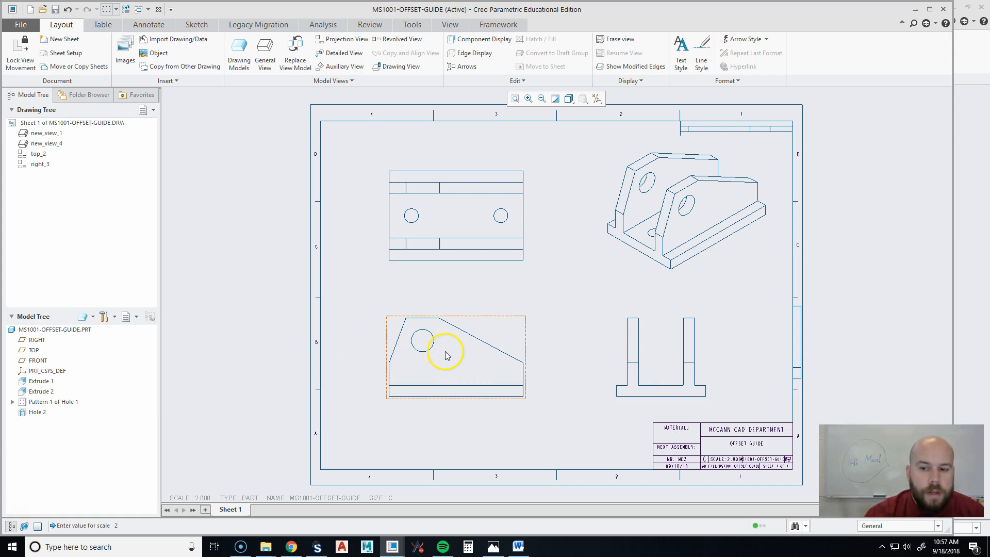
- Start Show Model Annotations and choose Extrude 1 as the feature whose dimensions are offered
click(157, 27)
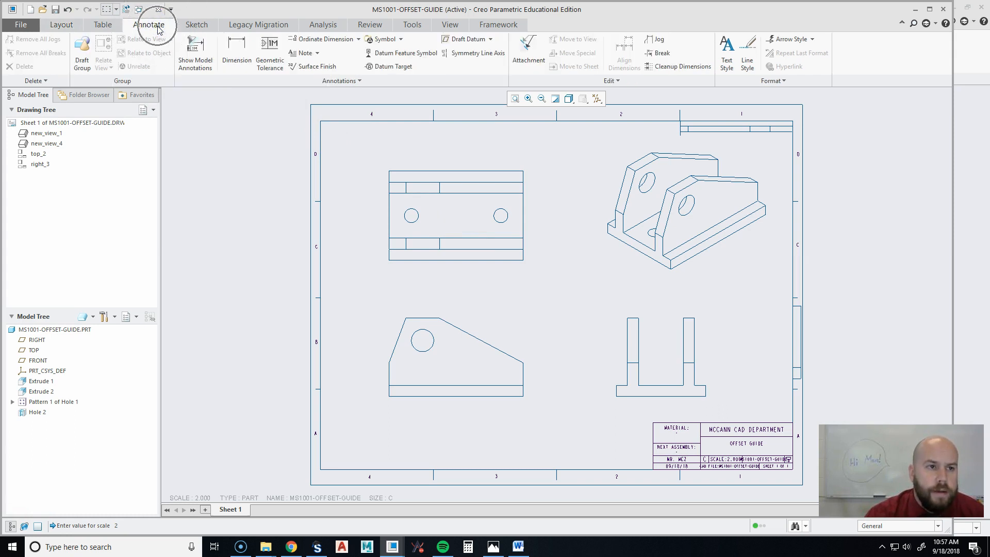
click(197, 53)
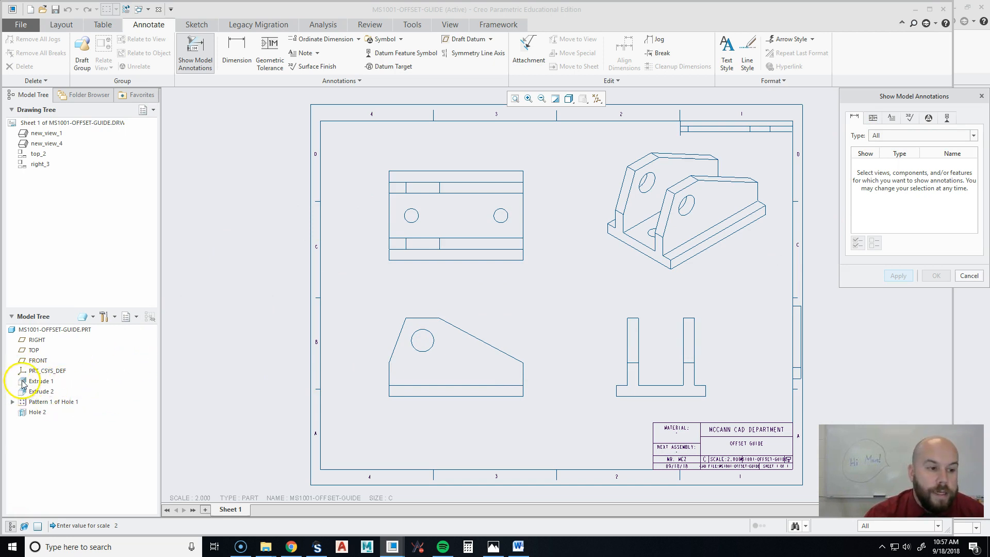
click(40, 395)
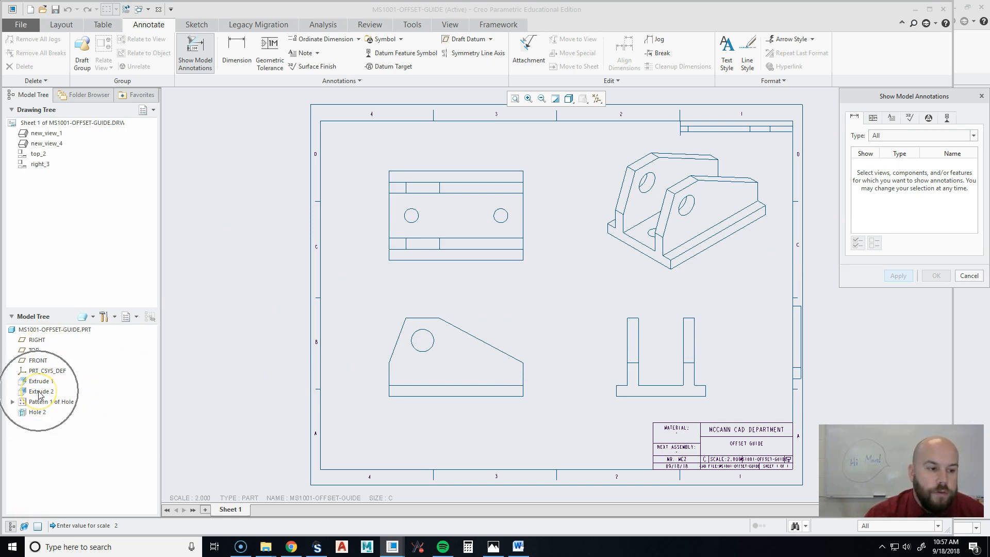
click(43, 384)
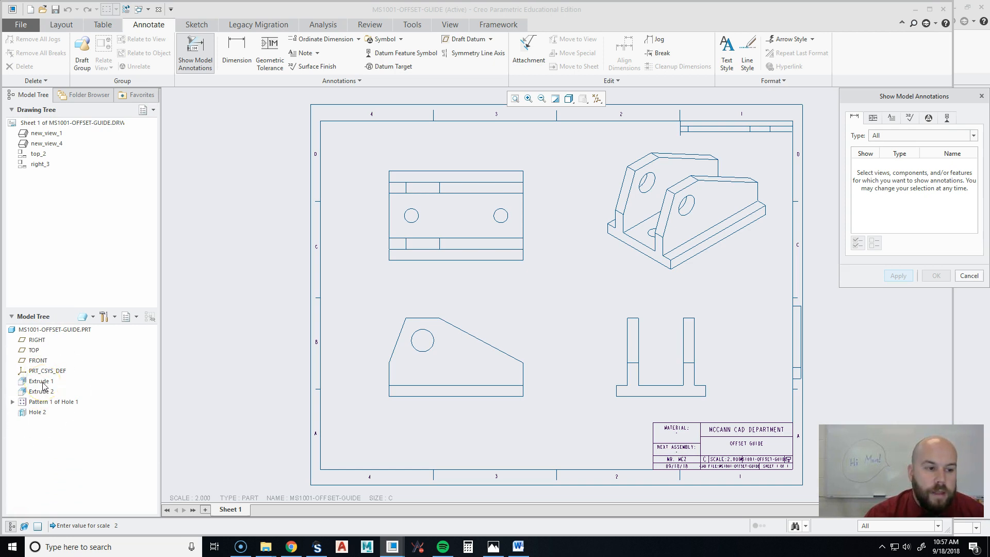
click(42, 382)
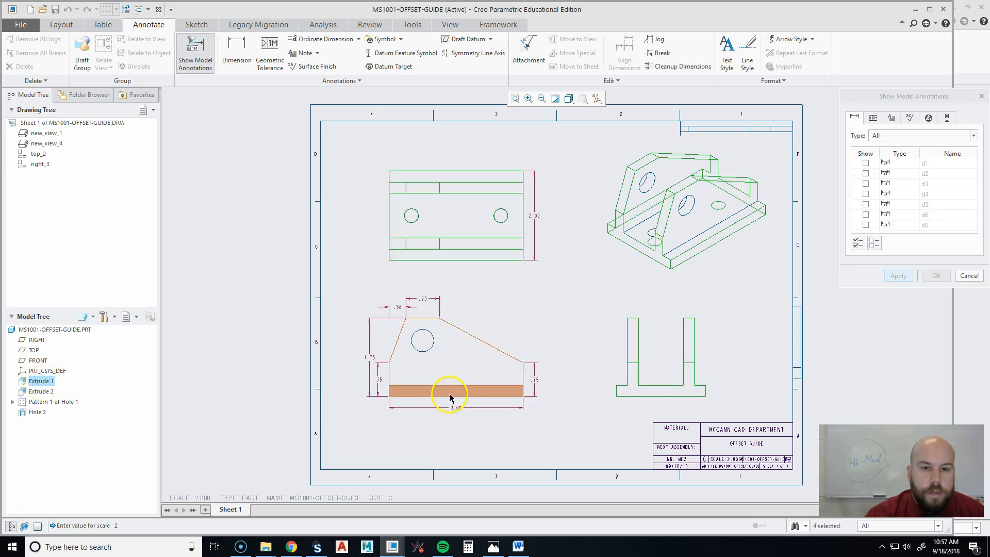
click(536, 221)
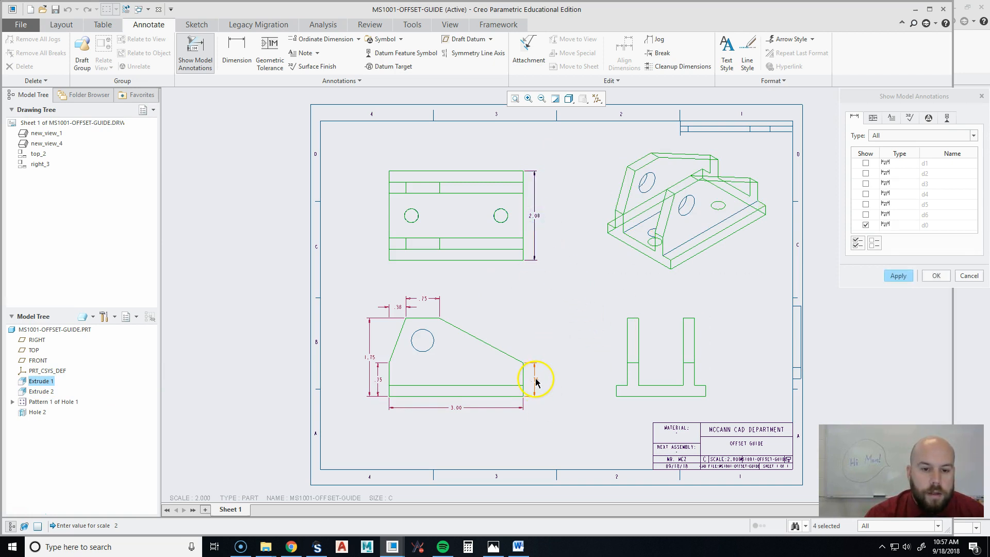
click(379, 381)
click(454, 413)
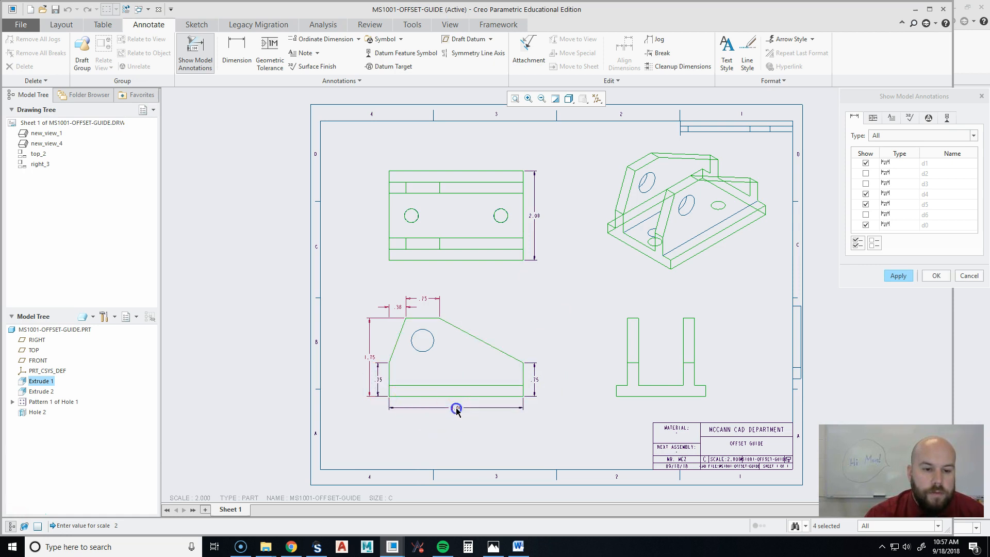
click(371, 358)
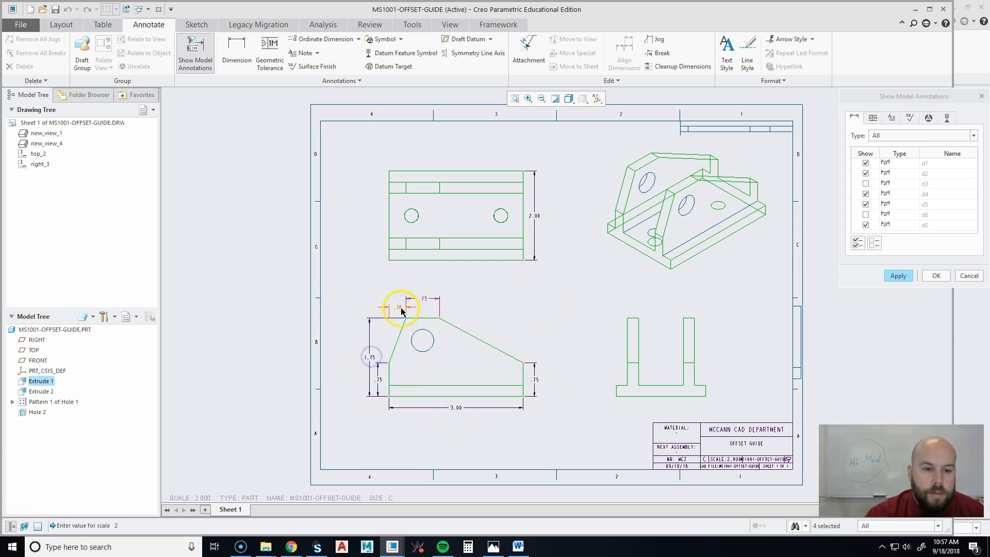
click(425, 299)
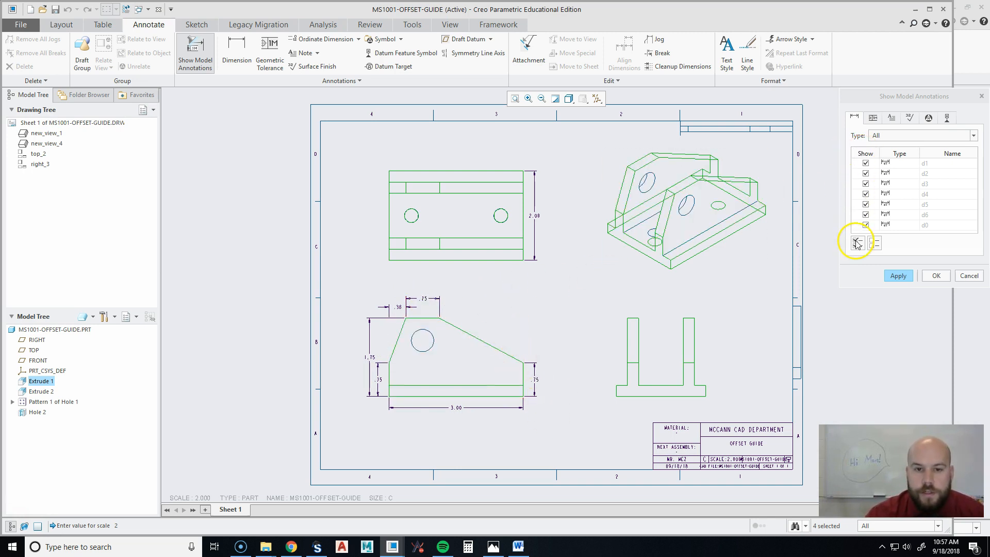
click(875, 243)
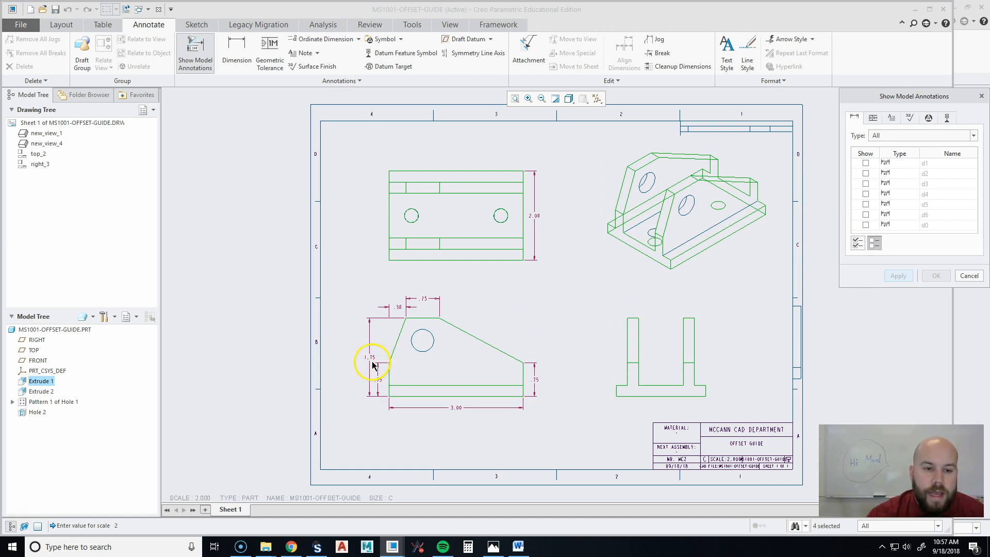
- Show all model dimensions of Extrude 1 and Extrude 2 in the drawing, applying each feature's set
click(857, 242)
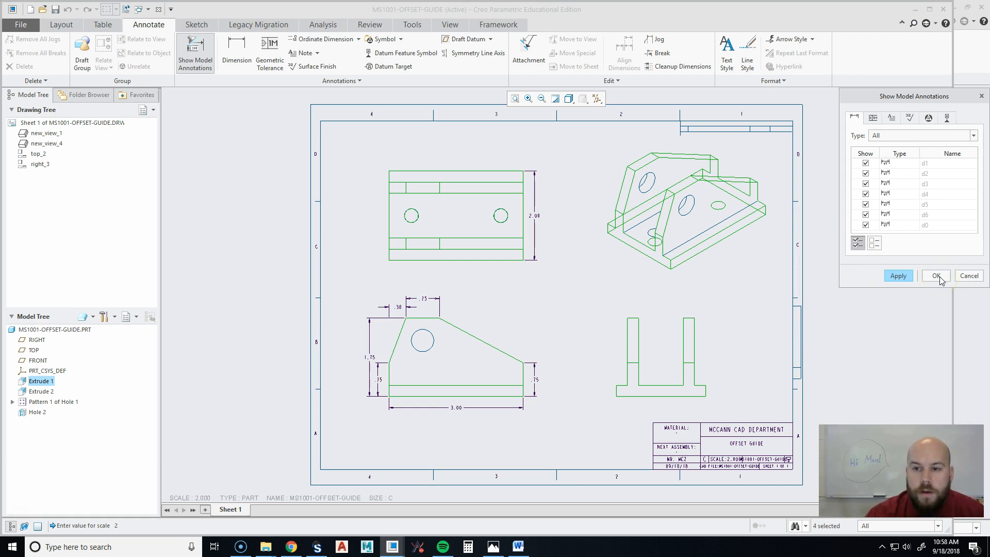
click(901, 276)
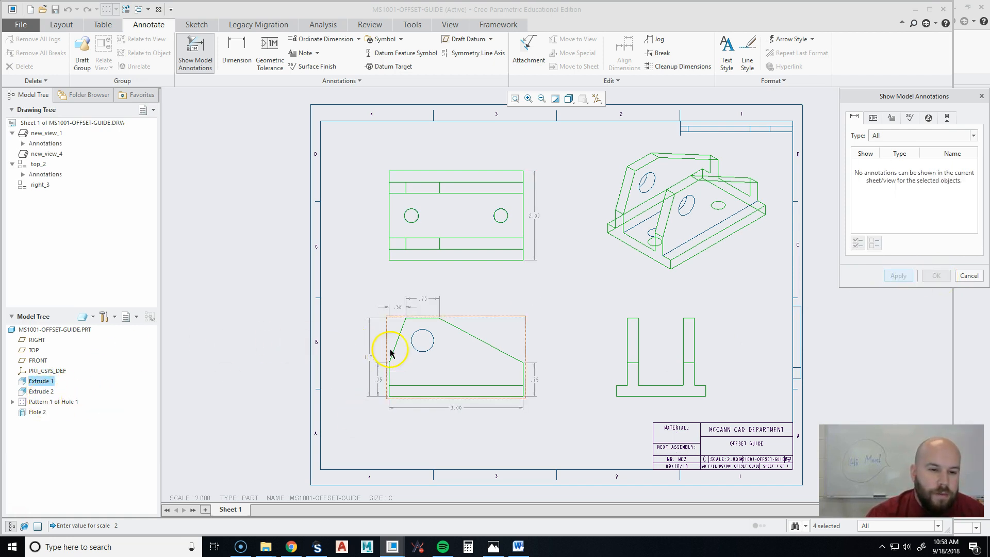
click(45, 393)
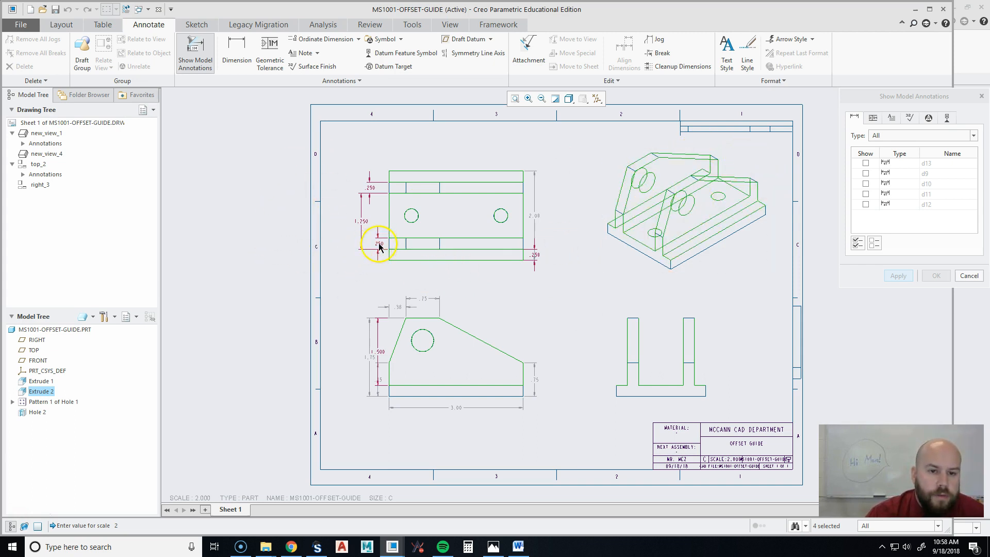
click(857, 243)
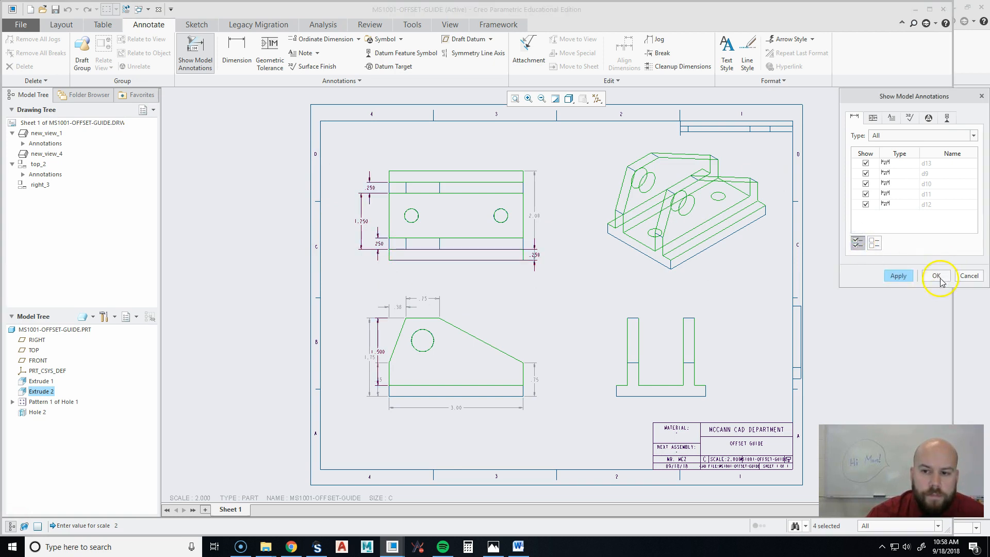
click(904, 277)
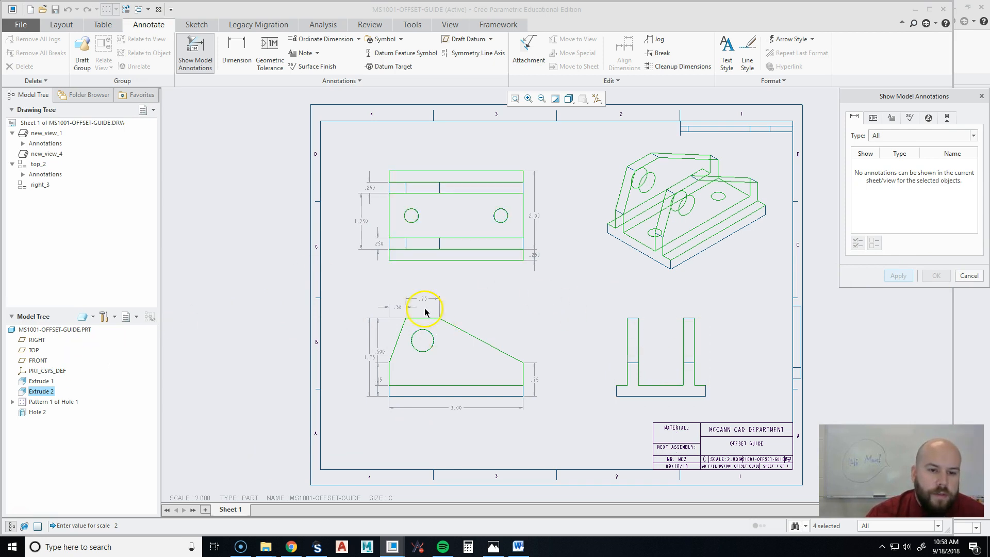
click(665, 367)
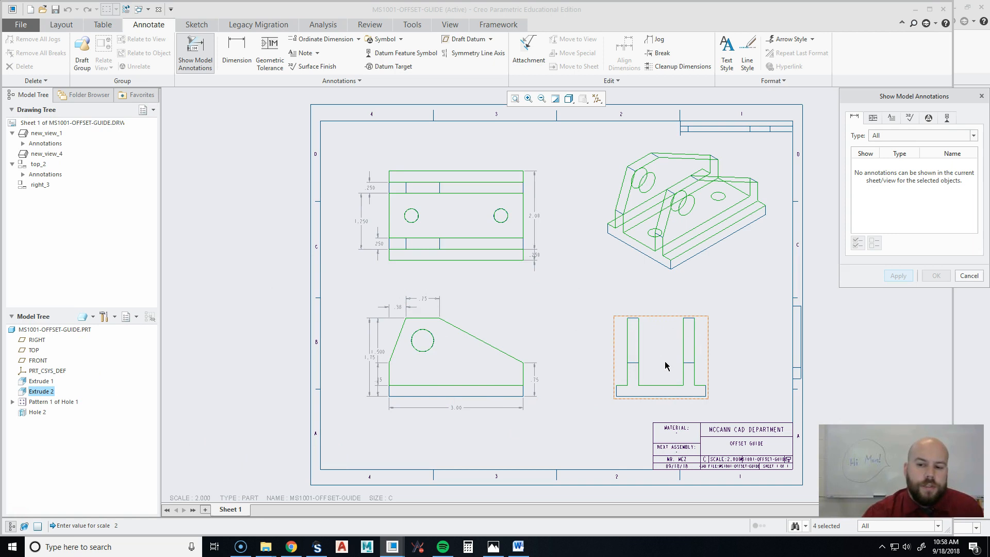
click(655, 203)
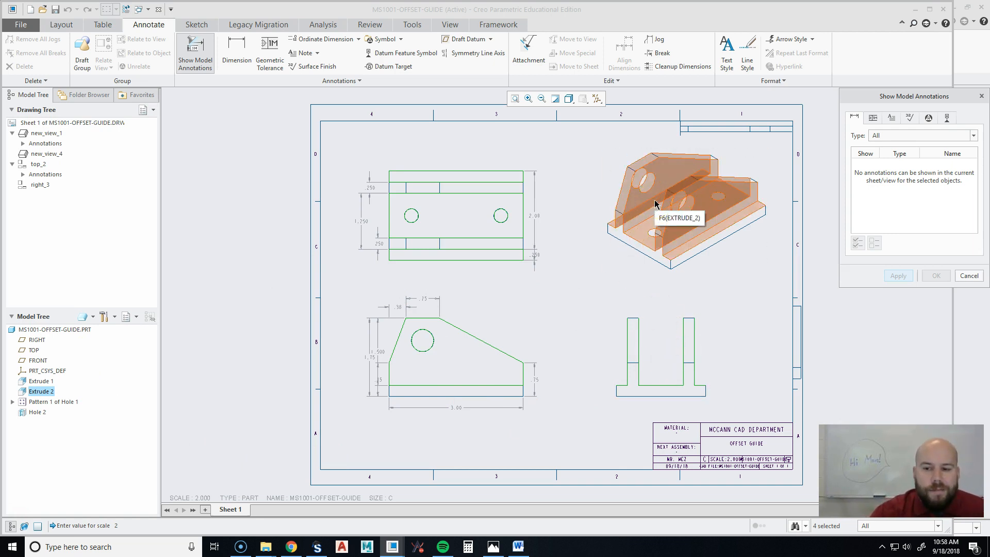
- Select the diameter and both location dimensions of the left base hole for display in the top view
click(55, 403)
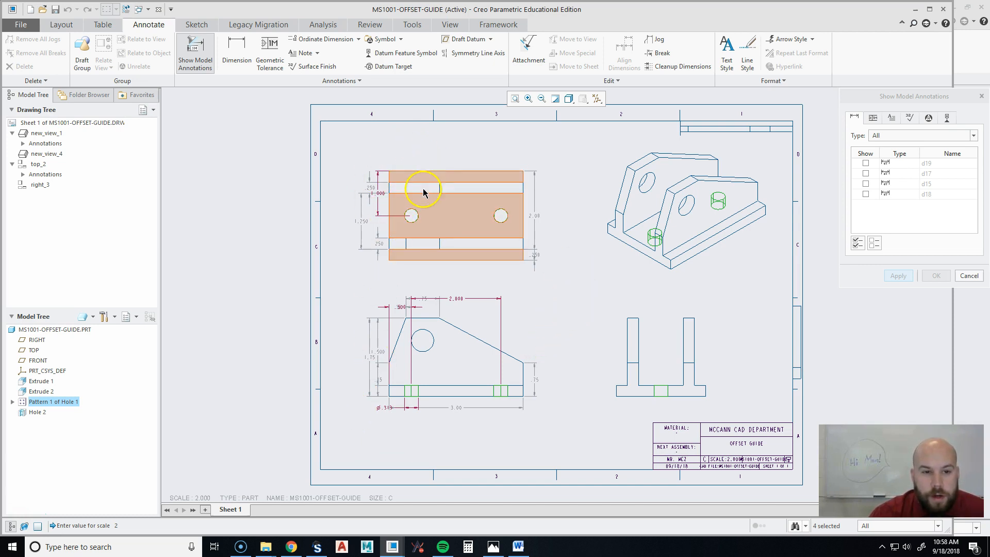
click(415, 223)
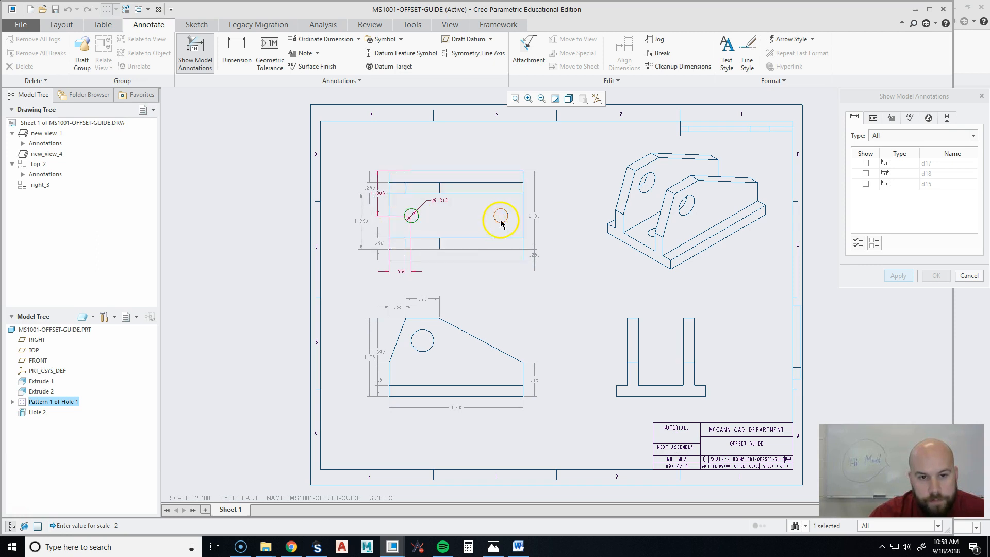
scroll(432, 192, up, 1)
scroll(432, 192, down, 3)
click(383, 317)
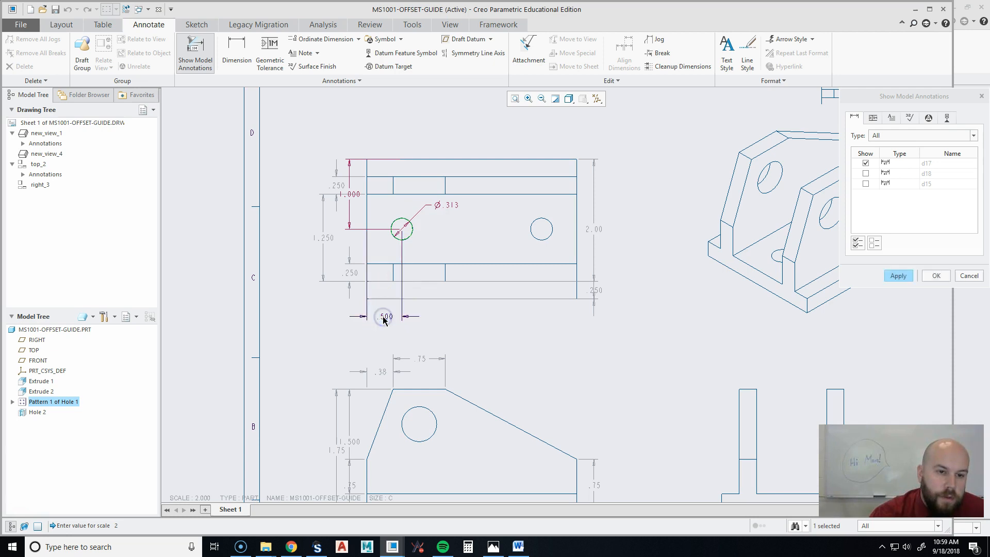
click(354, 198)
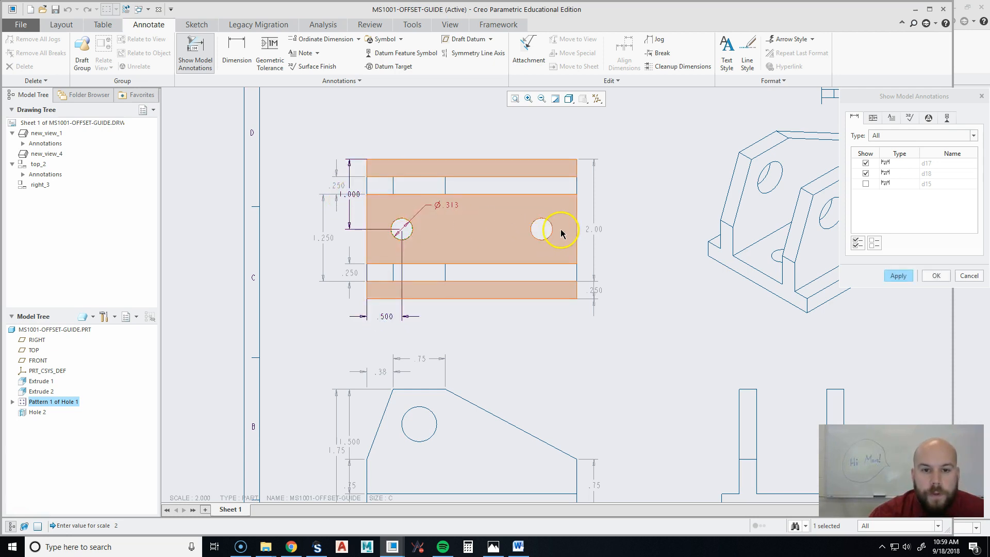
click(450, 206)
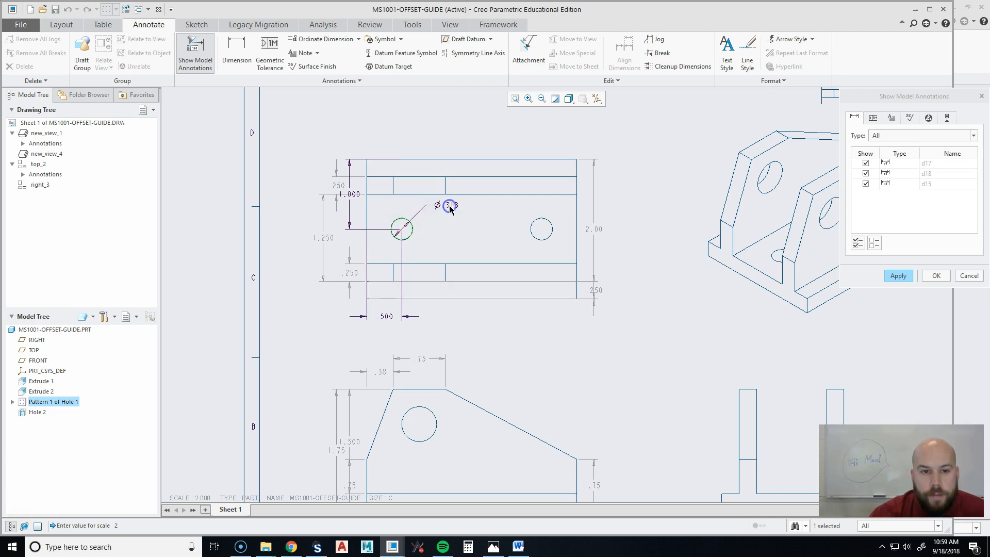
- Add the spacing dimension between the two base holes in the top view and apply the hole dimensions
click(549, 238)
click(544, 239)
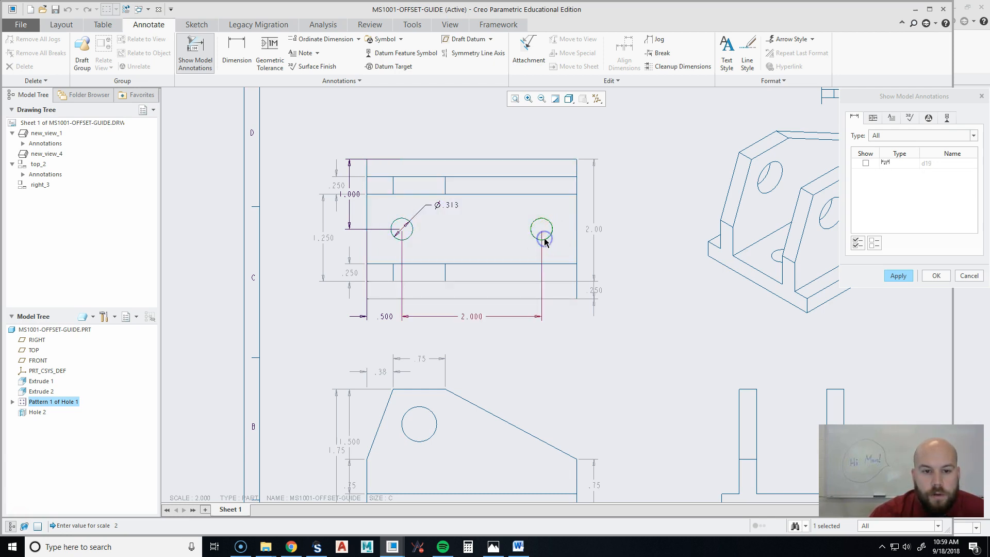
click(474, 316)
click(79, 404)
mouse_move(641, 407)
middle_down()
mouse_move(653, 389)
mouse_move(615, 411)
middle_up()
click(896, 276)
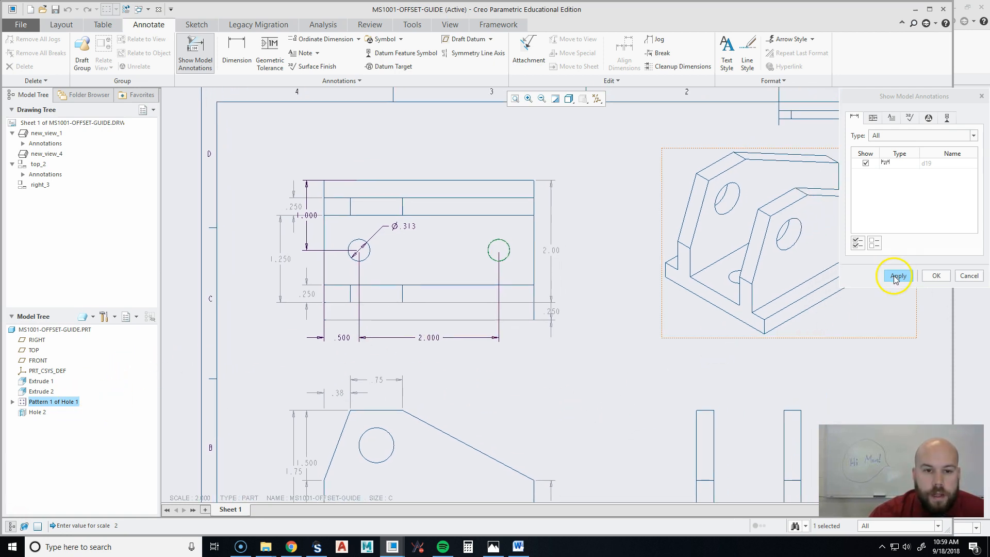
- Show the axes of both base holes as centre marks in the top view and apply them
click(950, 118)
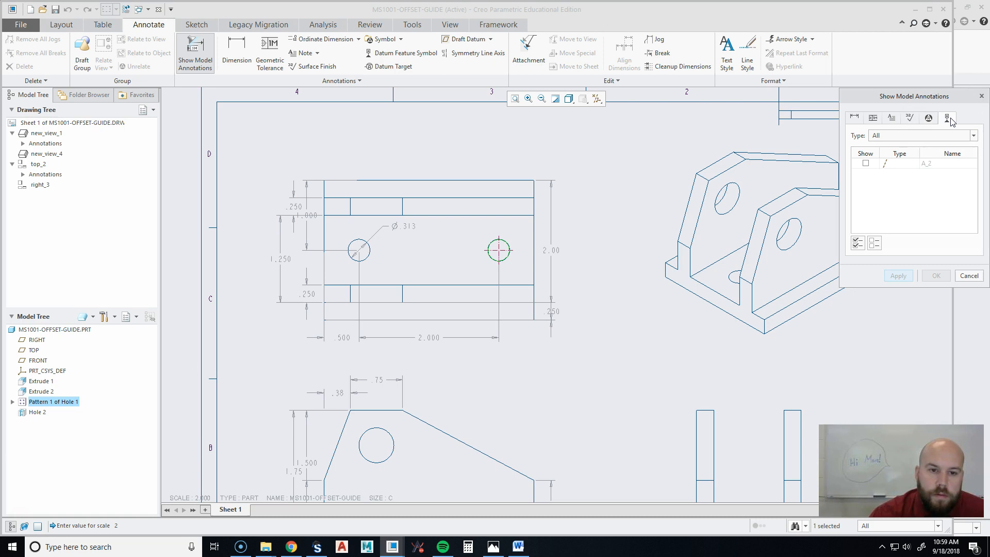
key(ctrl)
key(ctrl)
key(ctrl)
key(ctrl)
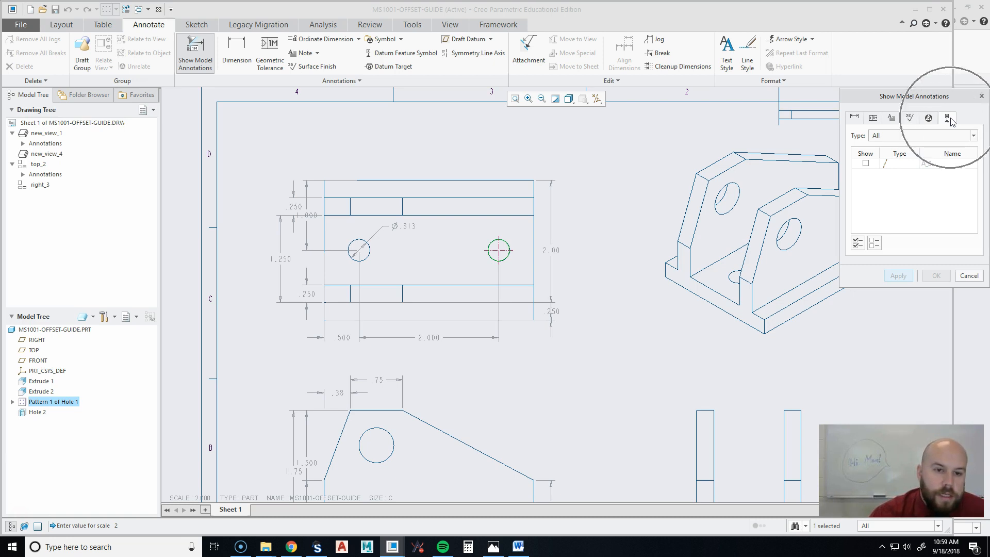
click(498, 252)
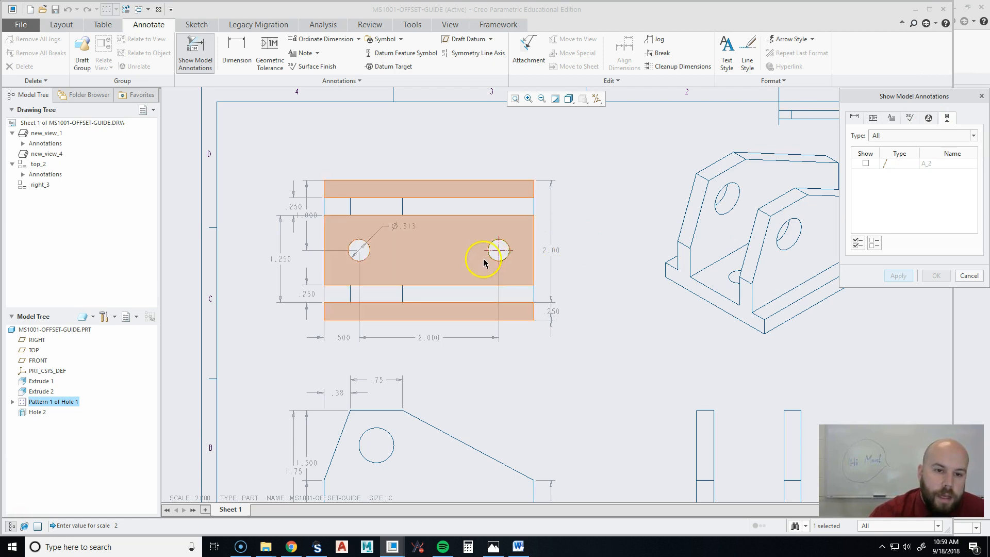
key(ctrl)
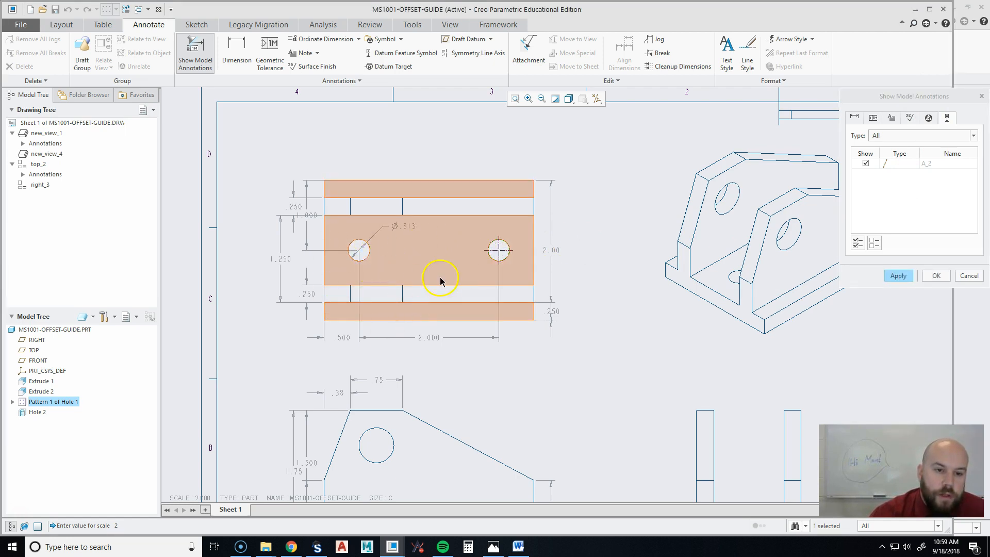
click(368, 263)
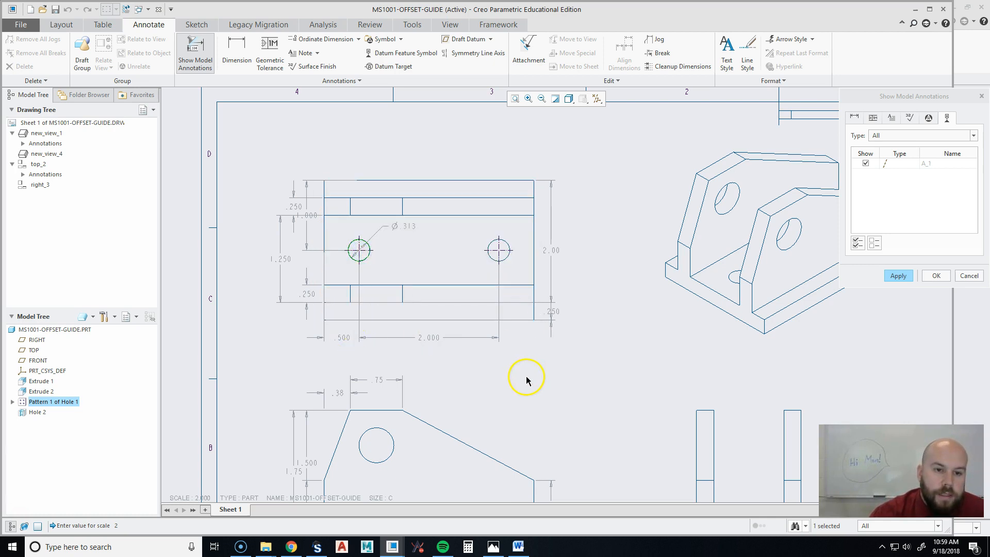
click(900, 276)
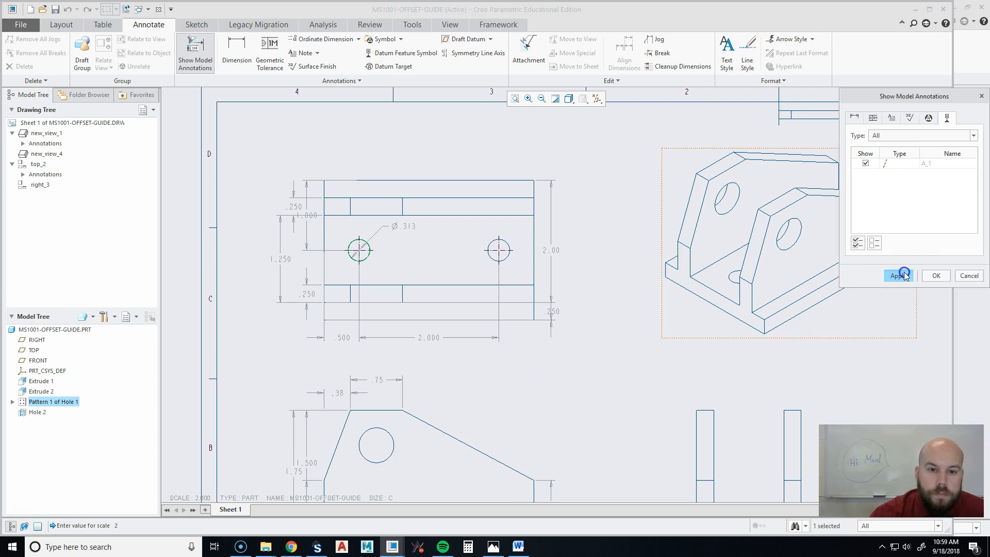
- Show Hole 2's diameter, both location dimensions and its axis in the front view and accept the annotations
middle_drag(631, 382, 609, 288)
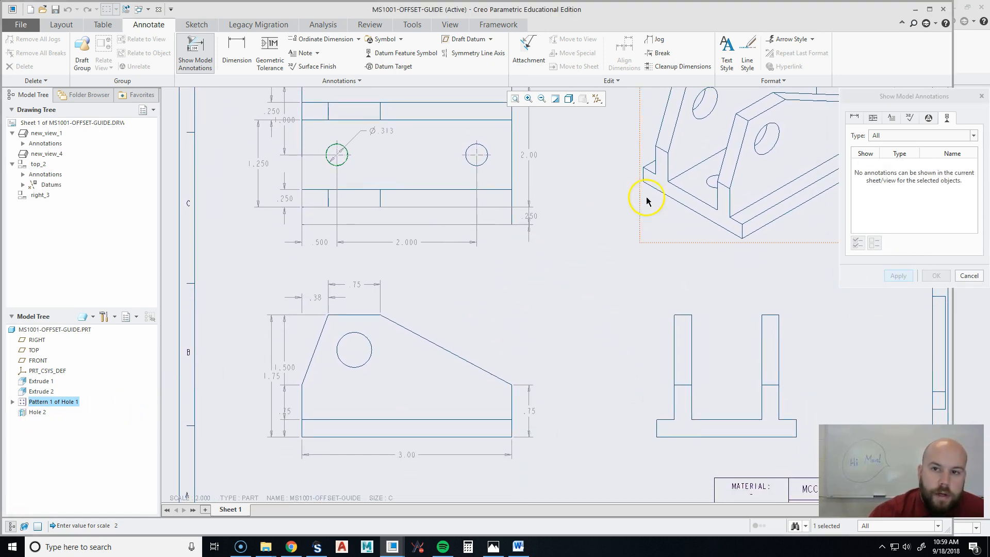
click(856, 118)
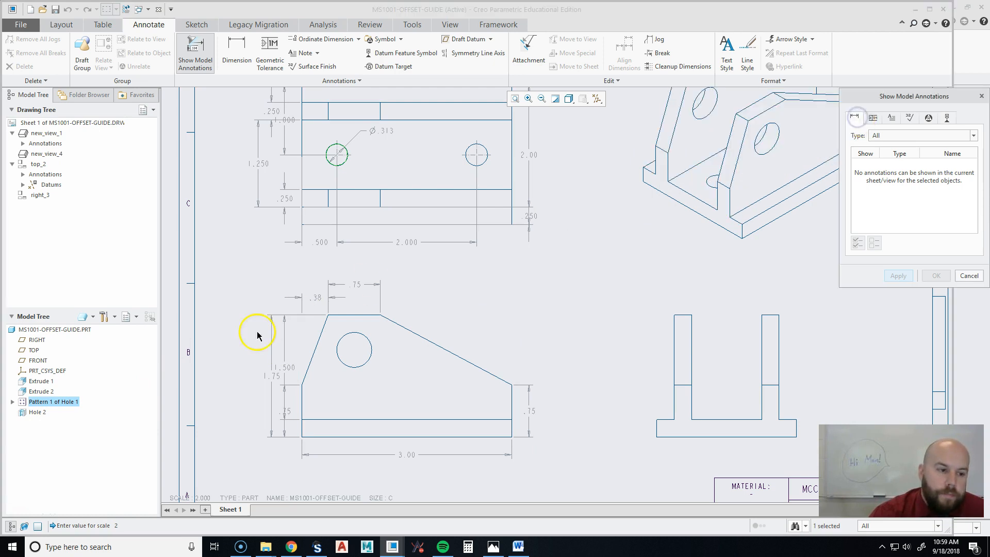
click(37, 413)
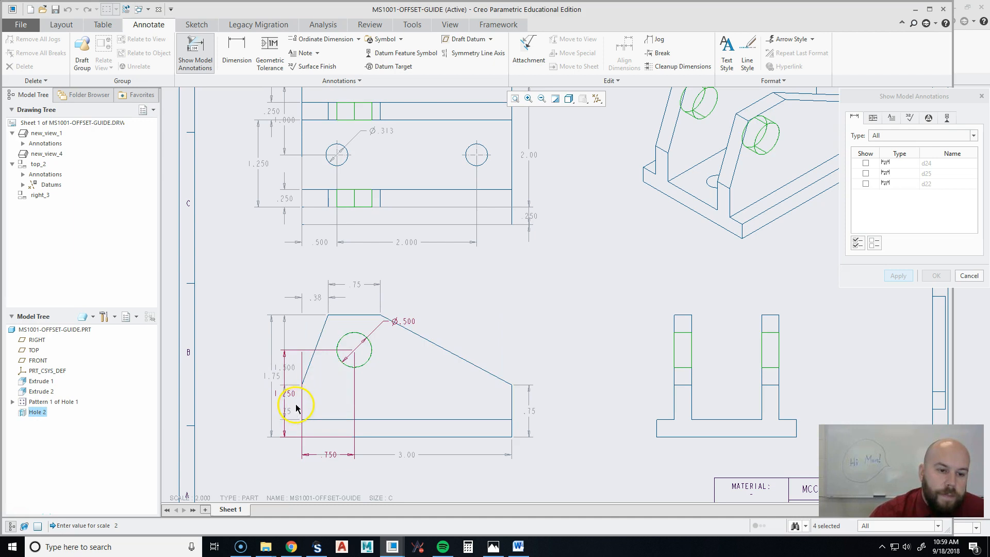
click(410, 323)
click(327, 455)
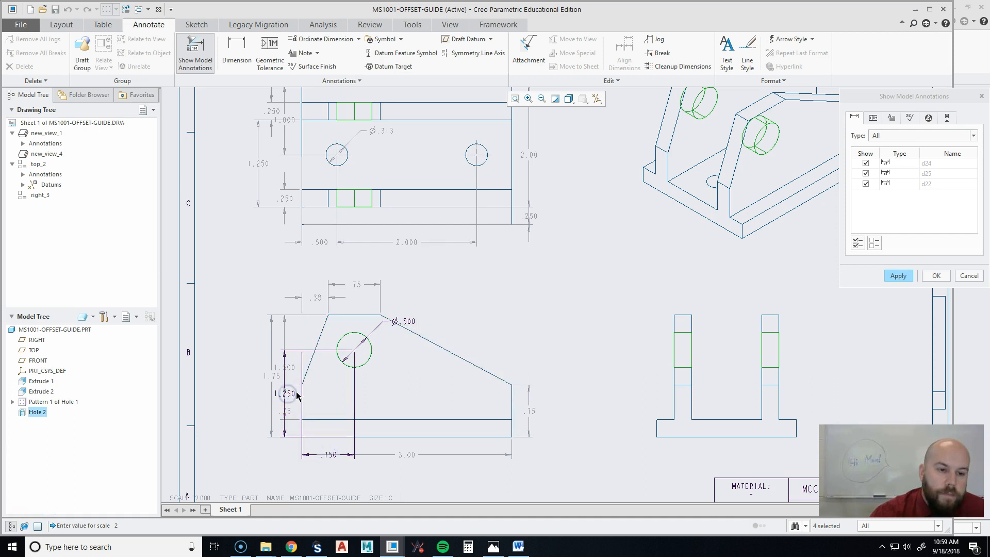
click(947, 118)
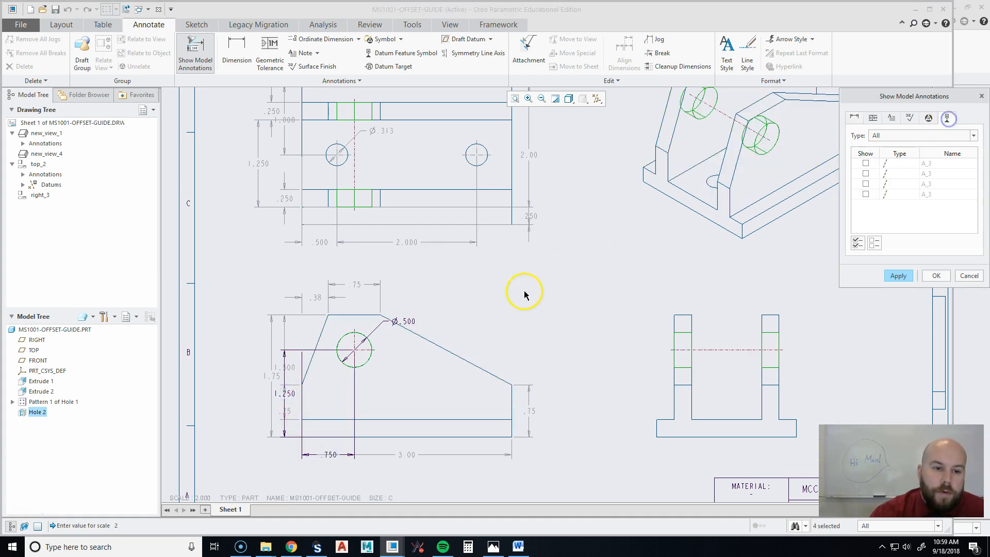
click(356, 351)
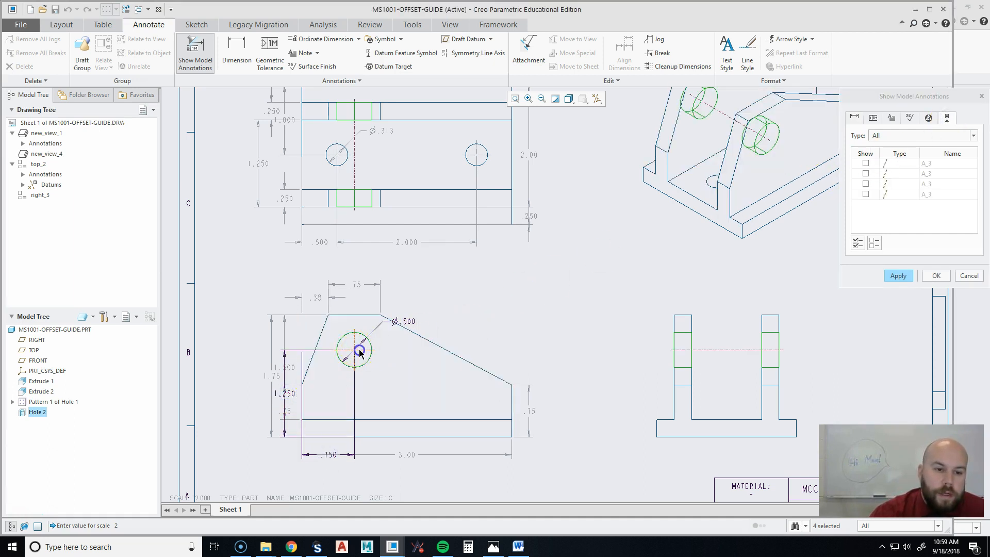
click(935, 275)
click(583, 309)
- Delete the right side view from the sheet
scroll(565, 404, up, 2)
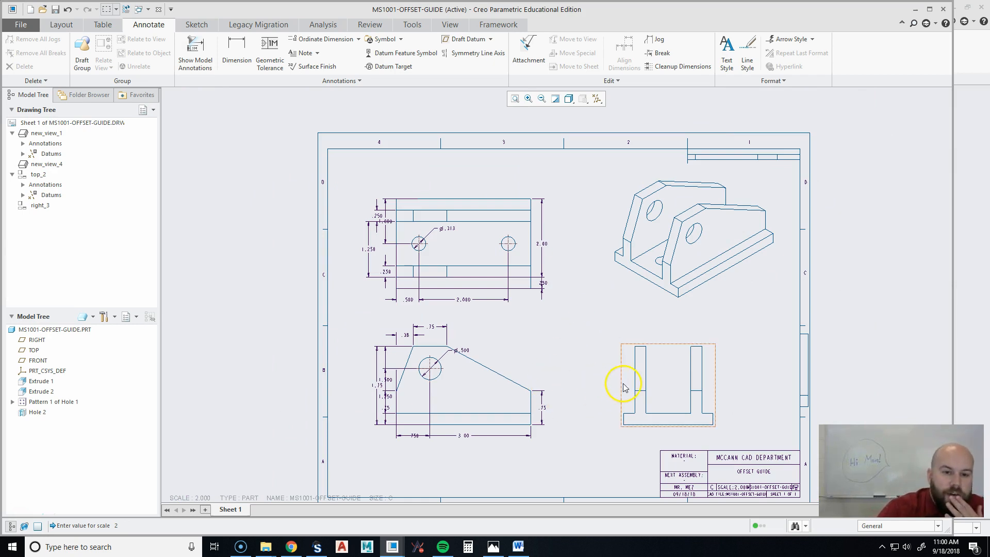
click(665, 391)
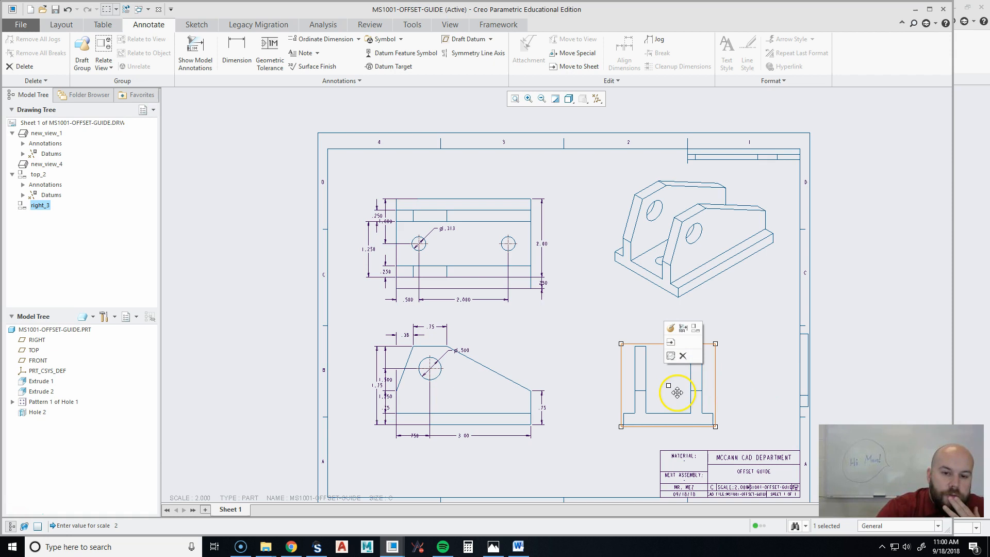
click(683, 356)
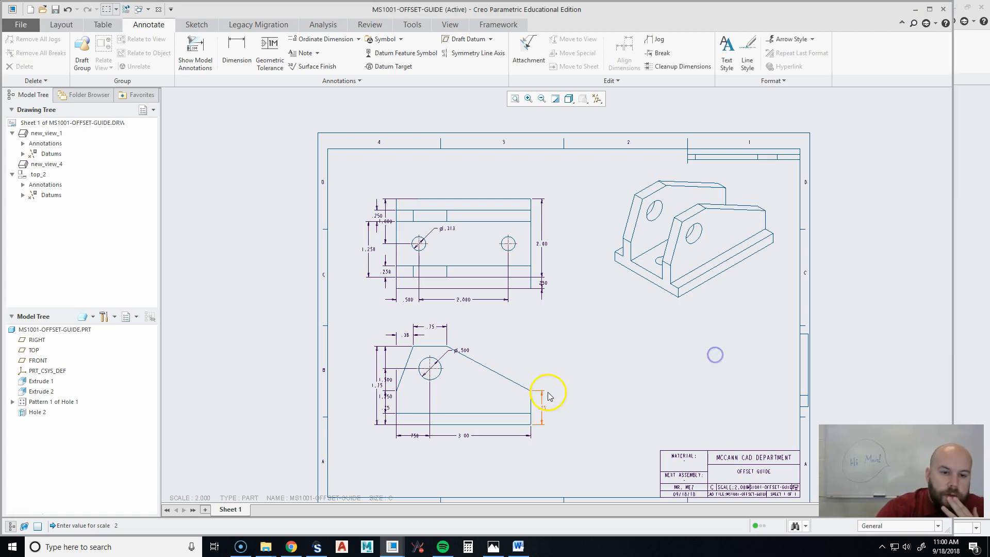
- Move the front view slightly down and right, and lower the isometric view on the sheet
click(476, 390)
drag(475, 386, 501, 409)
click(707, 243)
drag(723, 244, 726, 311)
click(678, 416)
drag(687, 406, 653, 369)
mouse_move(624, 411)
middle_down()
mouse_move(626, 402)
mouse_move(457, 312)
mouse_move(521, 342)
mouse_move(524, 327)
middle_up()
click(368, 254)
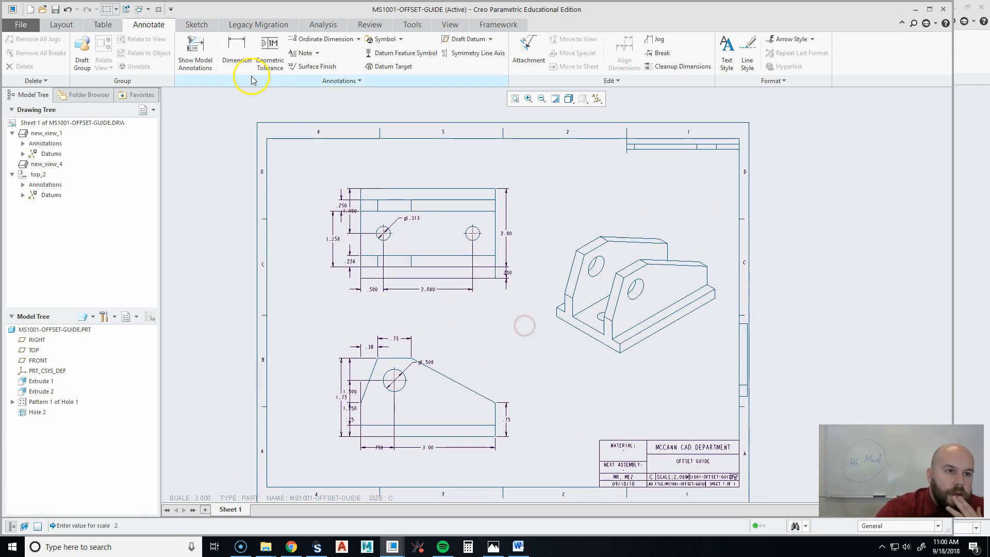
right_click(455, 332)
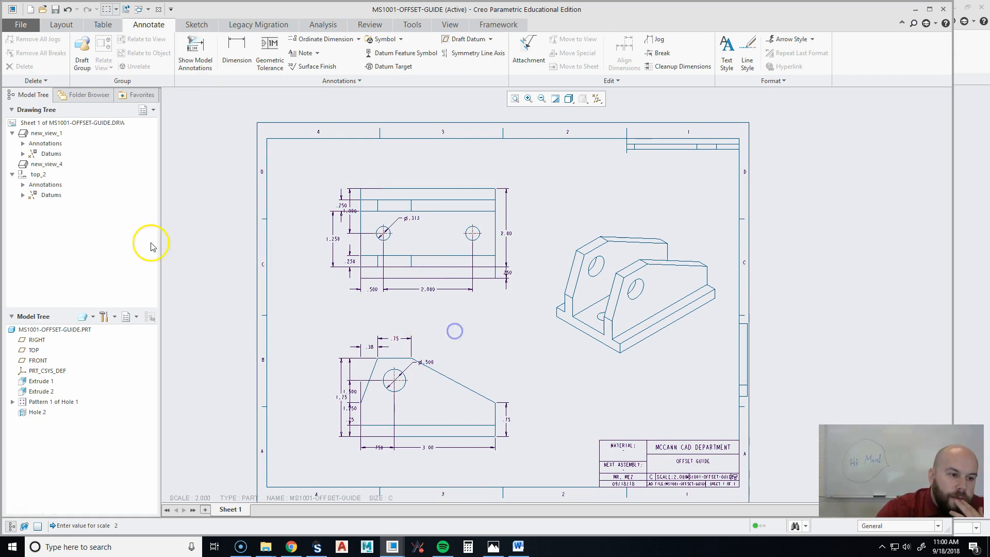
click(195, 49)
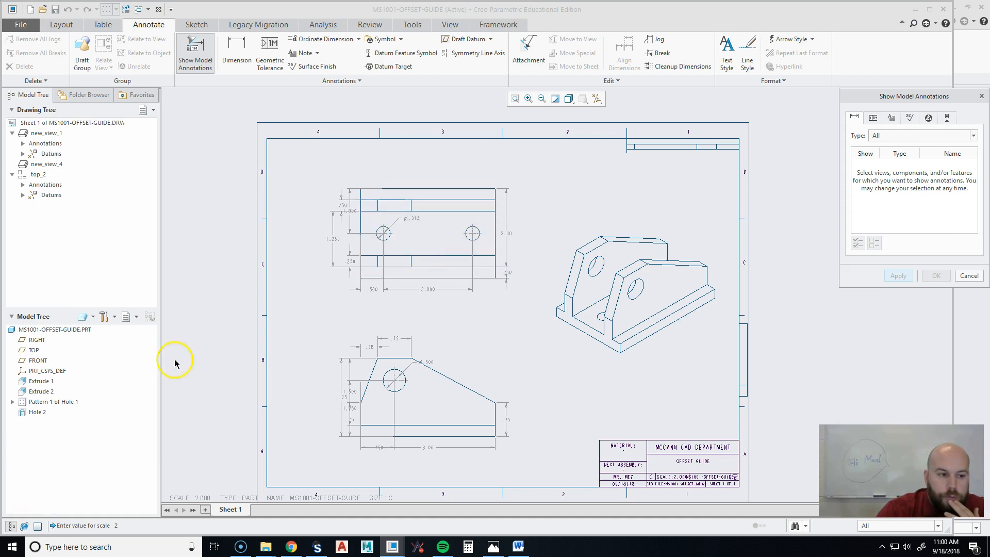
click(41, 380)
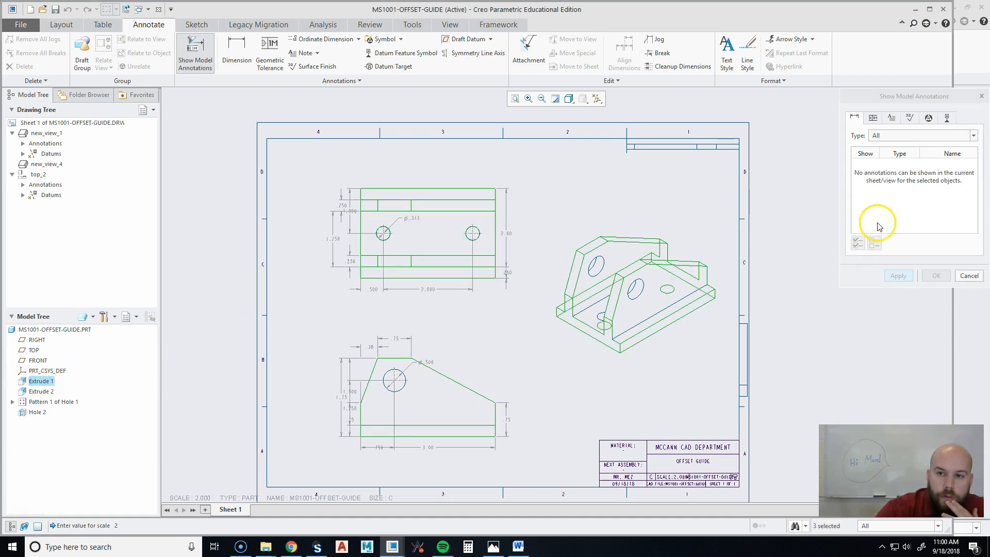
click(969, 276)
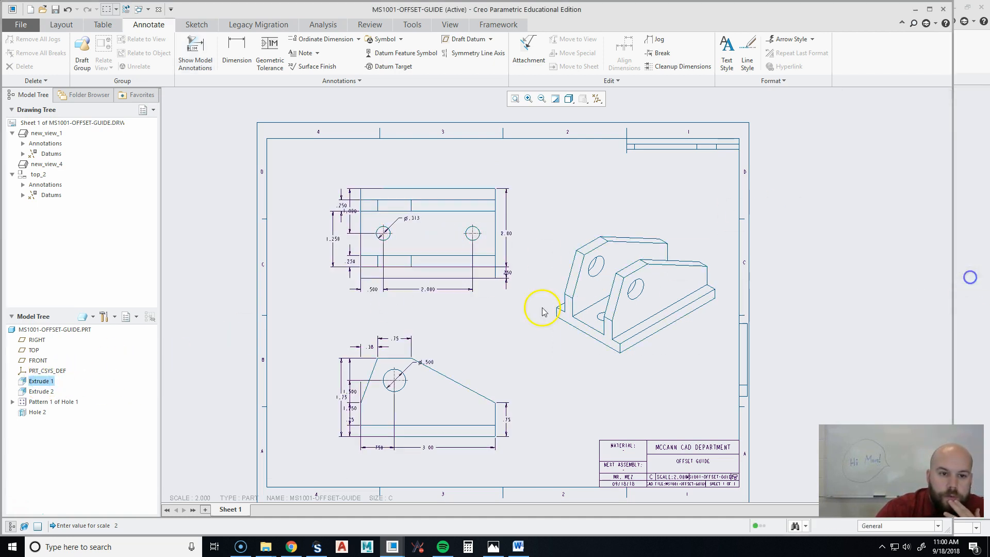
click(509, 233)
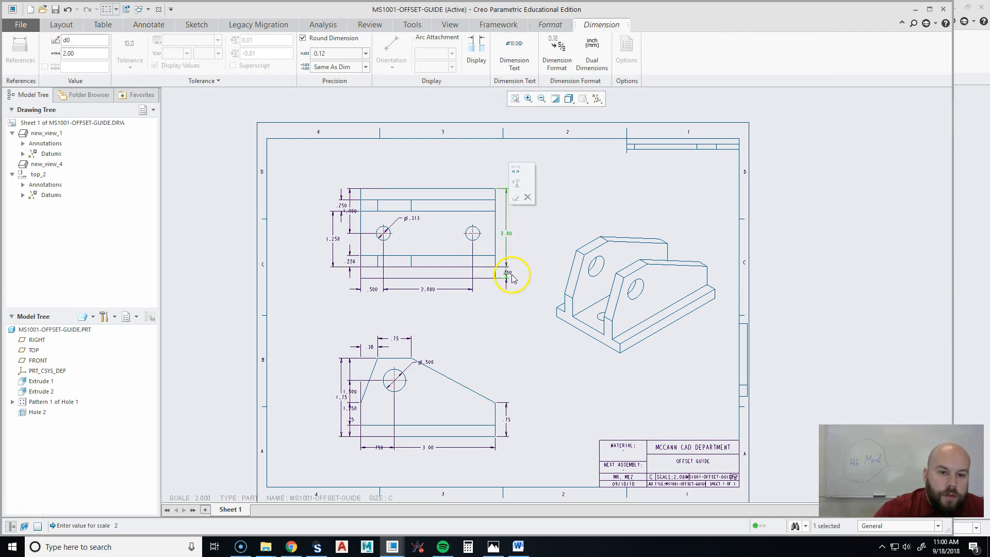
click(472, 309)
- Delete all dimensions from the top view, including the base hole's diameter, leaving the hole axes in place
scroll(495, 215, down, 4)
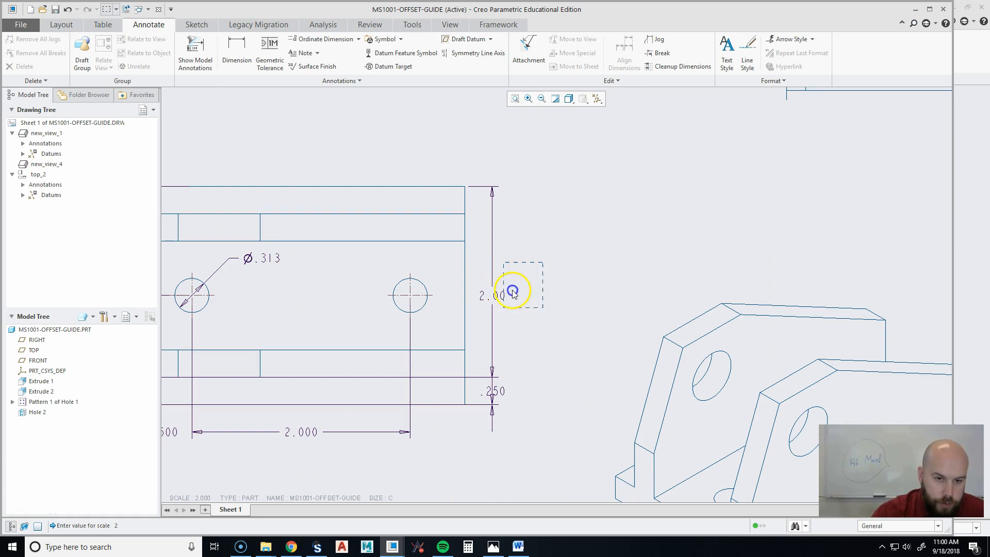
drag(462, 447, 471, 449)
middle_drag(449, 451, 634, 422)
ctrl+click(431, 380)
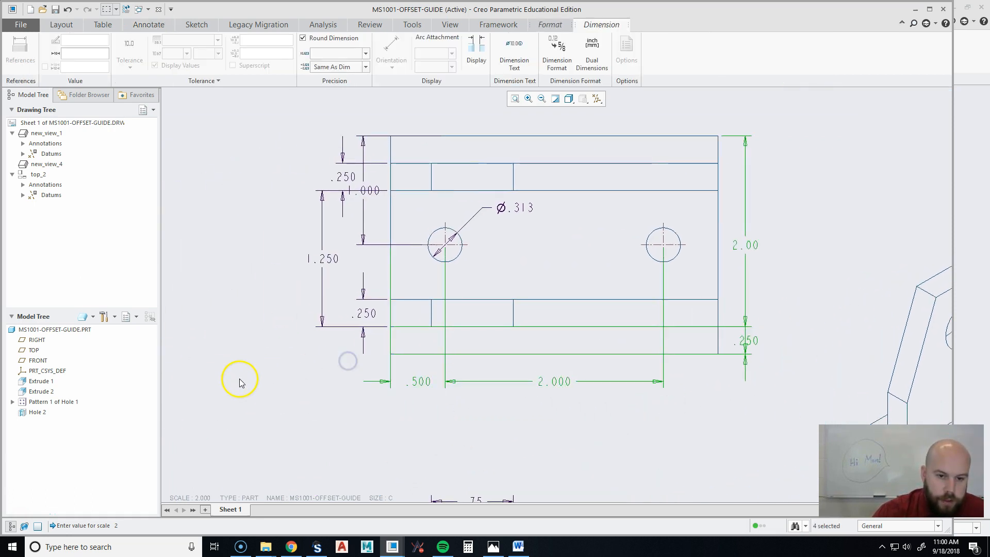
key(Delete)
click(520, 209)
key(Delete)
drag(269, 400, 385, 107)
key(Delete)
- Delete all dimensions from the front view, including the hole's diameter and location dimensions, keeping its axis
mouse_move(508, 395)
middle_down()
mouse_move(371, 195)
mouse_move(401, 153)
middle_up()
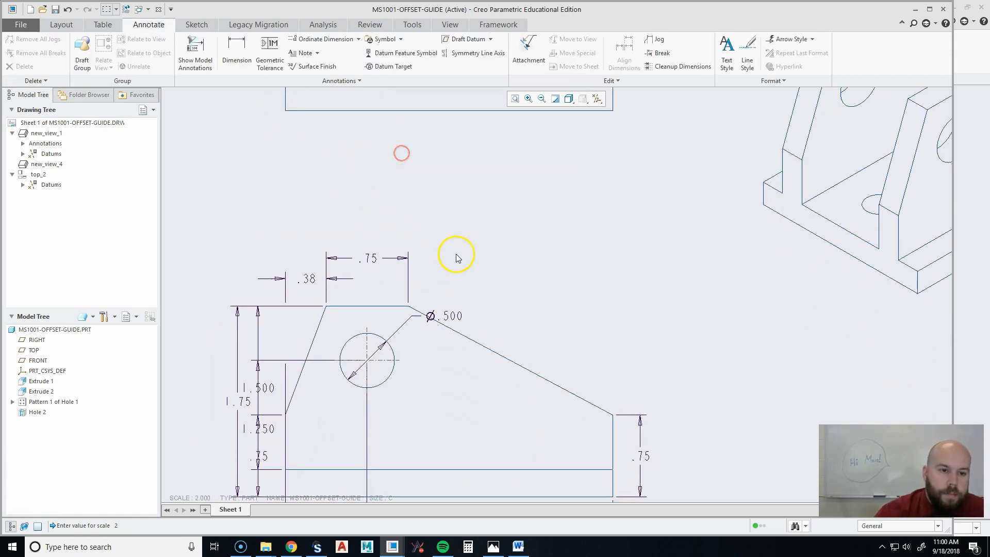
middle_drag(456, 258, 500, 221)
drag(255, 168, 537, 253)
key(Delete)
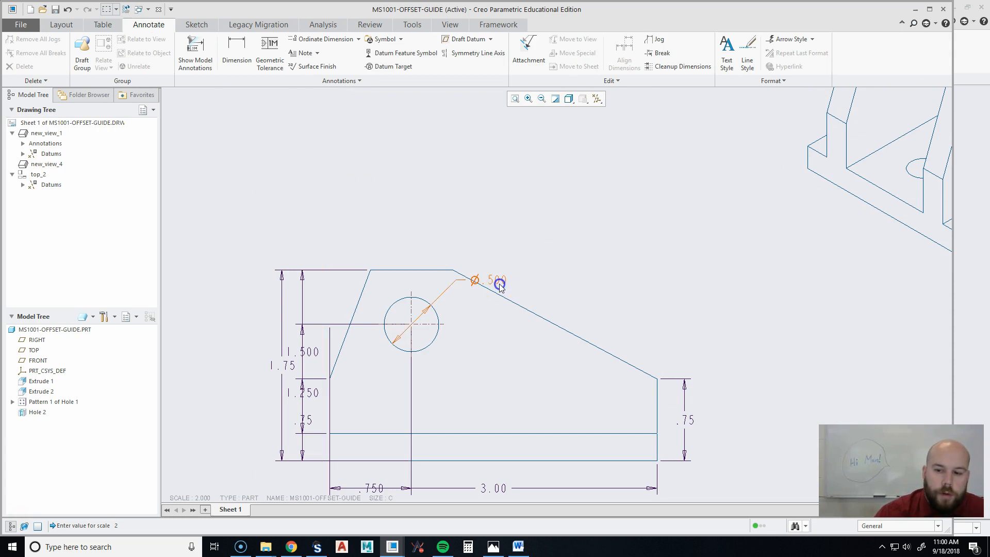
click(500, 286)
ctrl+click(691, 420)
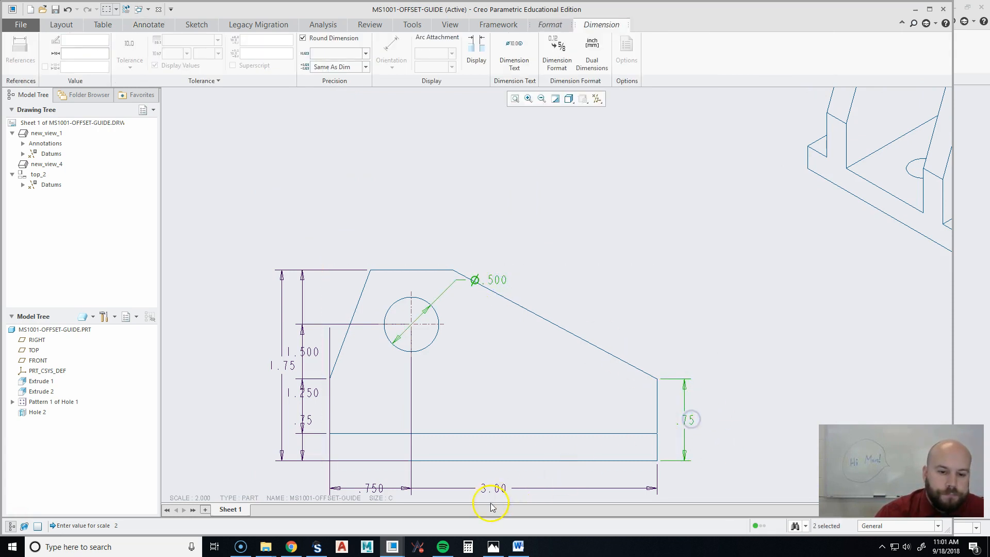
ctrl+click(398, 479)
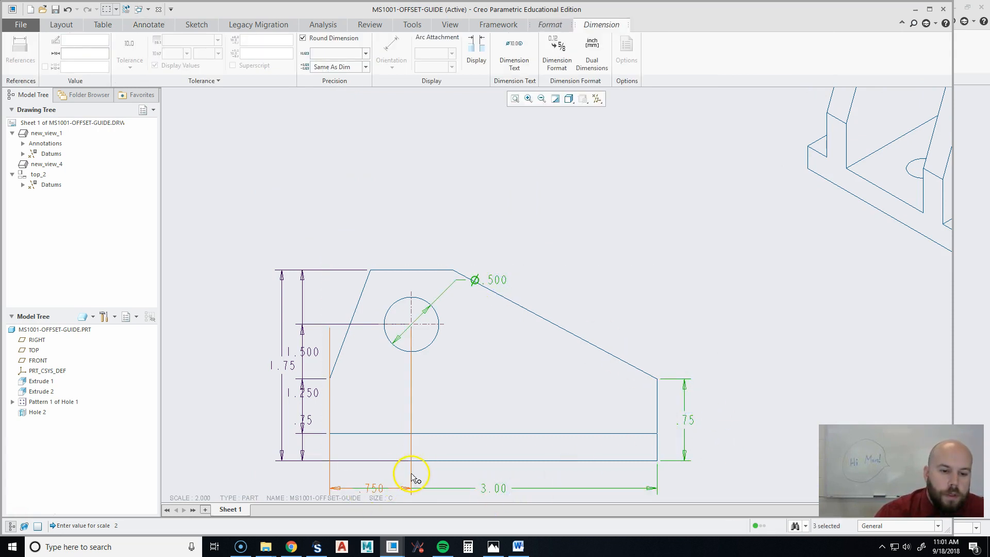
mouse_move(239, 482)
ctrl+mouse_down()
mouse_move(302, 370)
mouse_move(328, 264)
ctrl+mouse_up()
key(Delete)
- Show all seven model dimensions of Extrude 1 in the front and top views with Show Model Annotations
scroll(333, 261, down, 5)
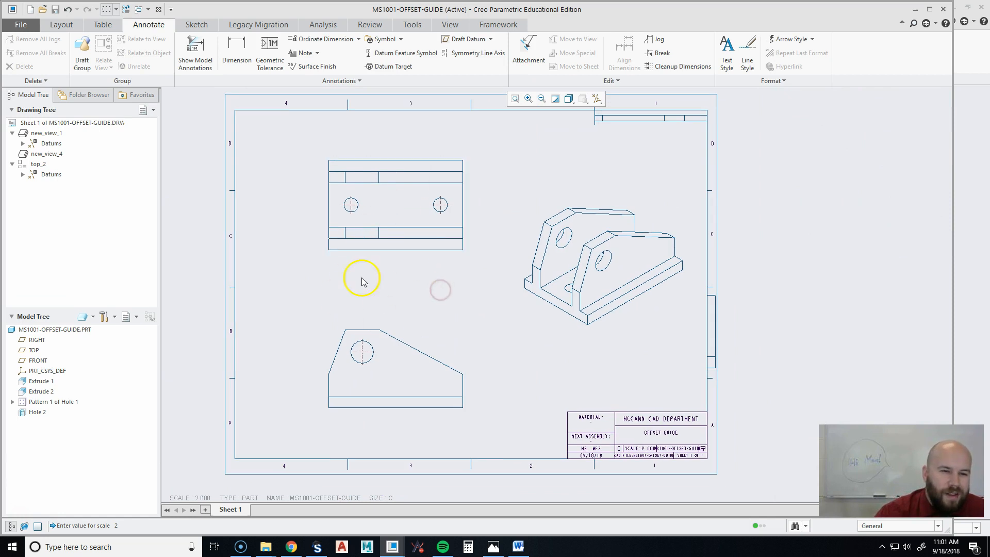
click(192, 68)
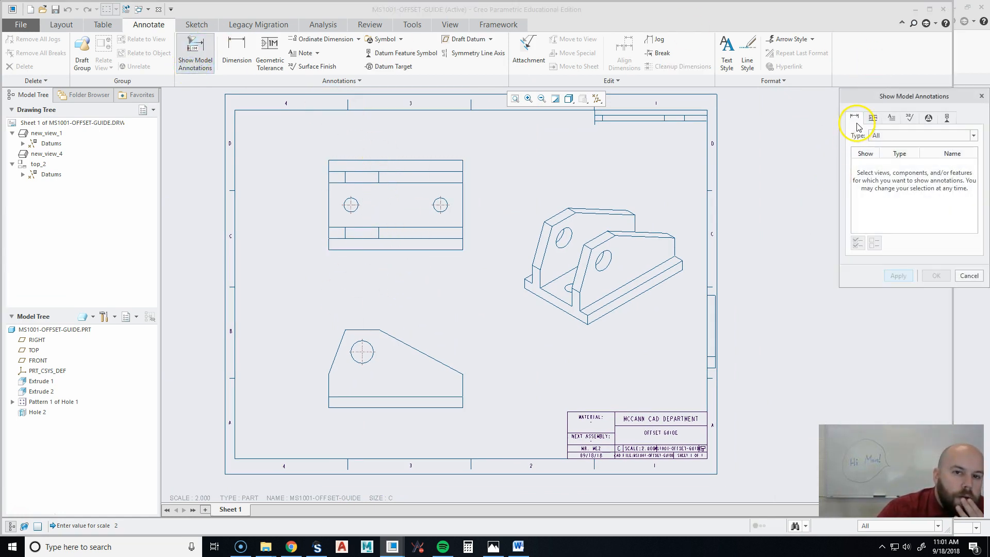
click(38, 382)
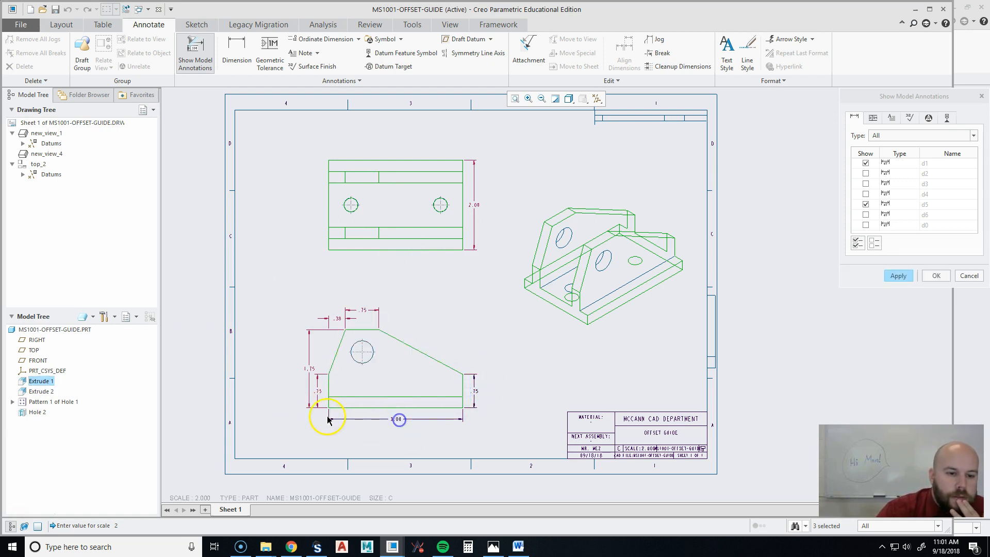
click(310, 369)
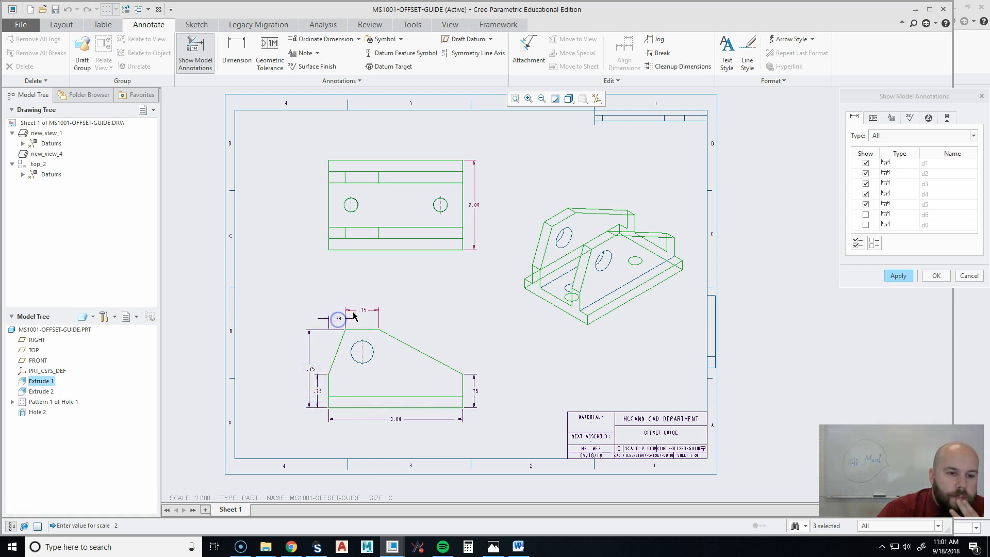
click(475, 207)
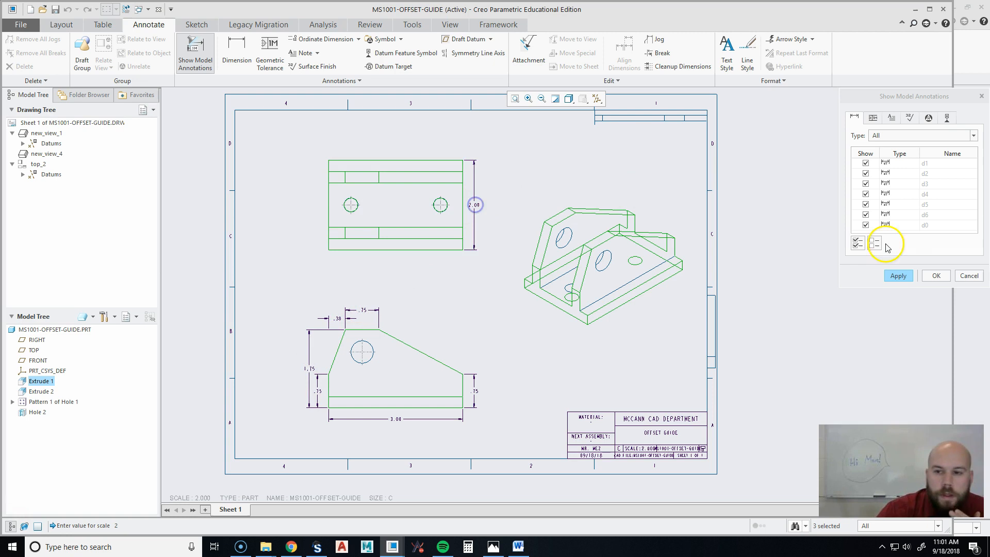
click(936, 276)
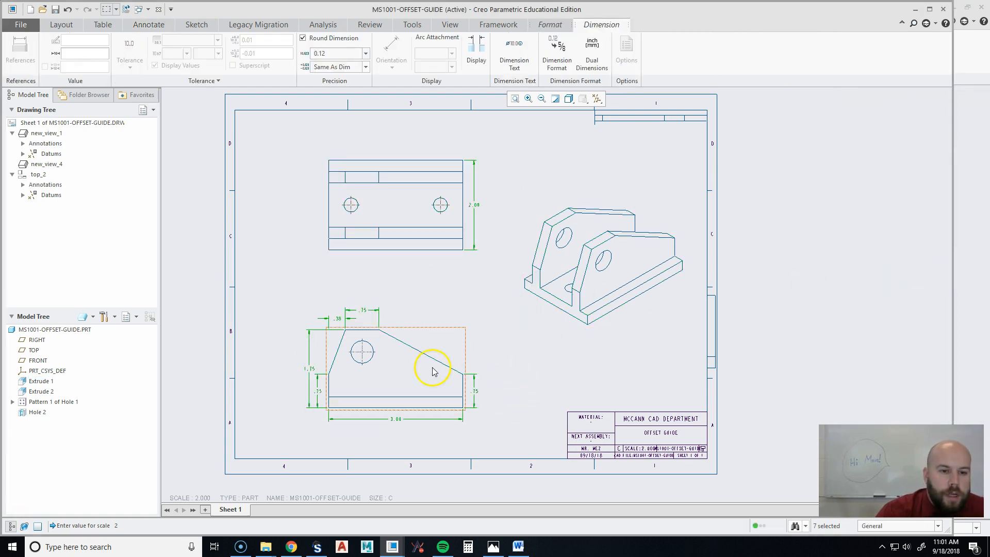
- Move the 1.75 overall height and the left .75 height dimensions of the front view slightly farther out from the part
scroll(314, 372, up, 4)
drag(307, 363, 220, 365)
click(211, 318)
click(270, 364)
click(238, 236)
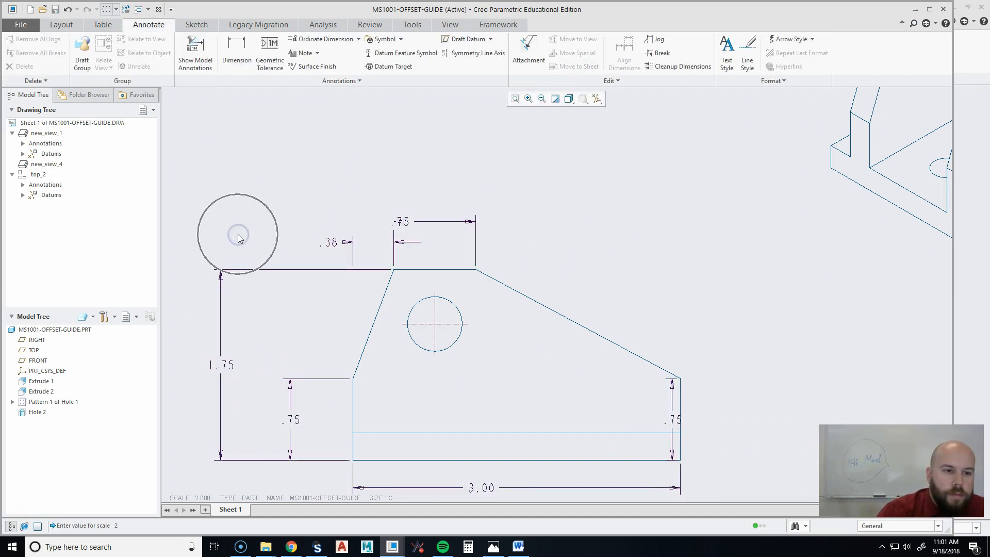
click(217, 365)
mouse_move(223, 367)
mouse_down()
mouse_move(250, 367)
mouse_move(221, 361)
mouse_up()
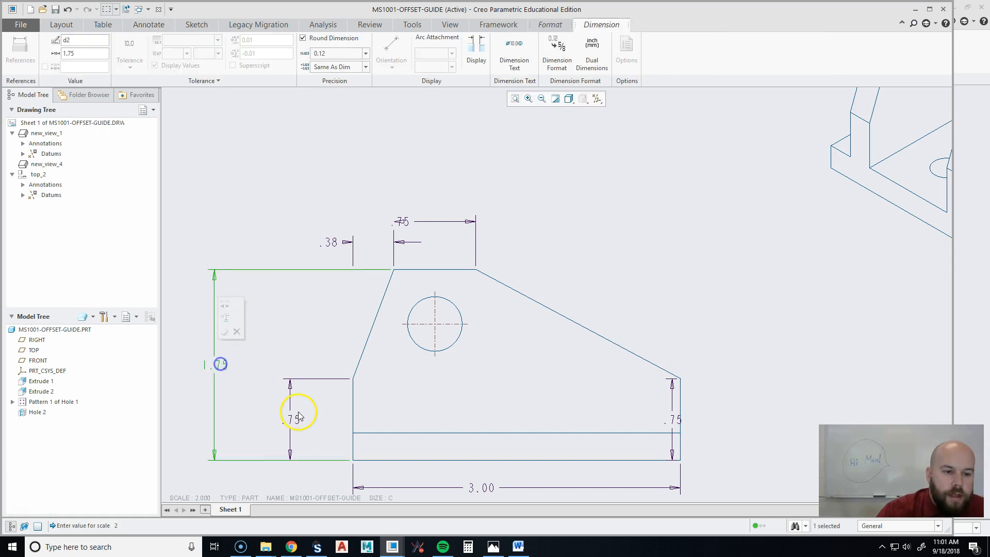
click(292, 417)
mouse_move(289, 413)
mouse_down()
mouse_move(308, 421)
mouse_move(285, 413)
mouse_up()
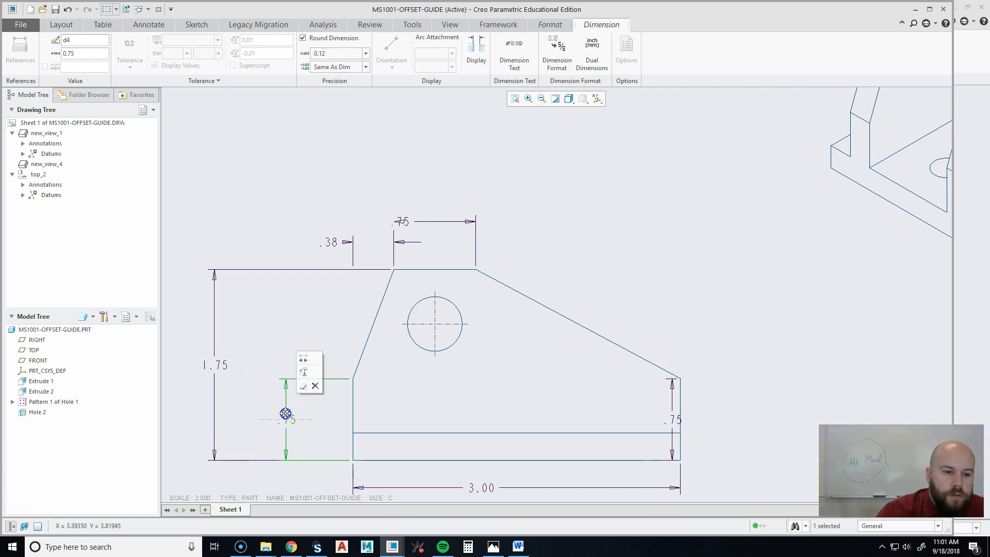
- Flip the arrows of the .38 dimension above the front view and place its text outside the left extension line
click(333, 243)
drag(329, 243, 314, 186)
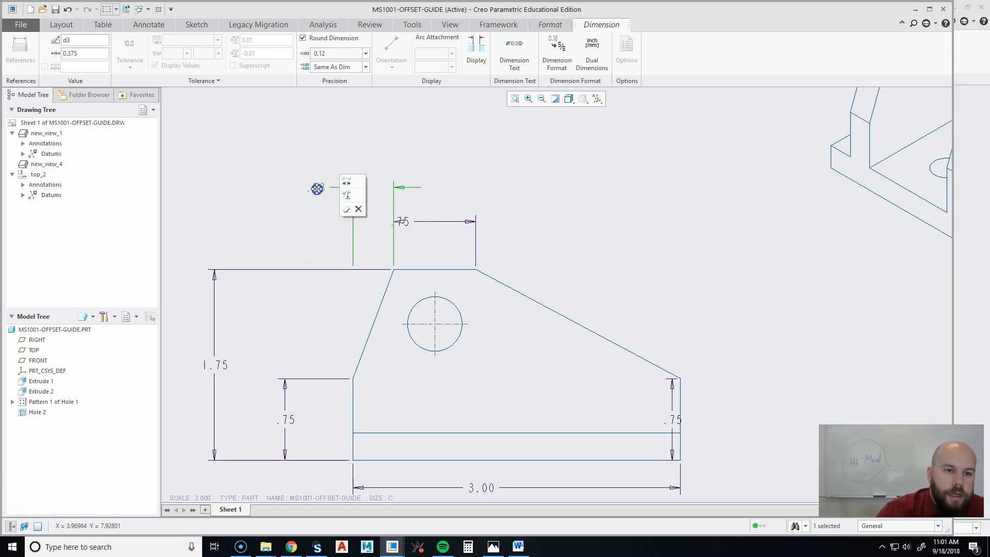
click(346, 183)
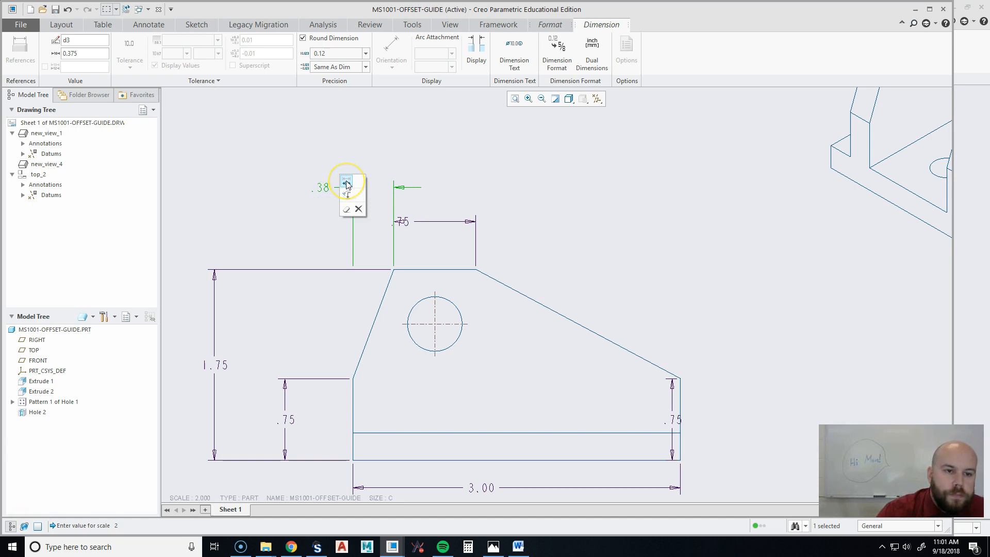
drag(322, 188, 297, 233)
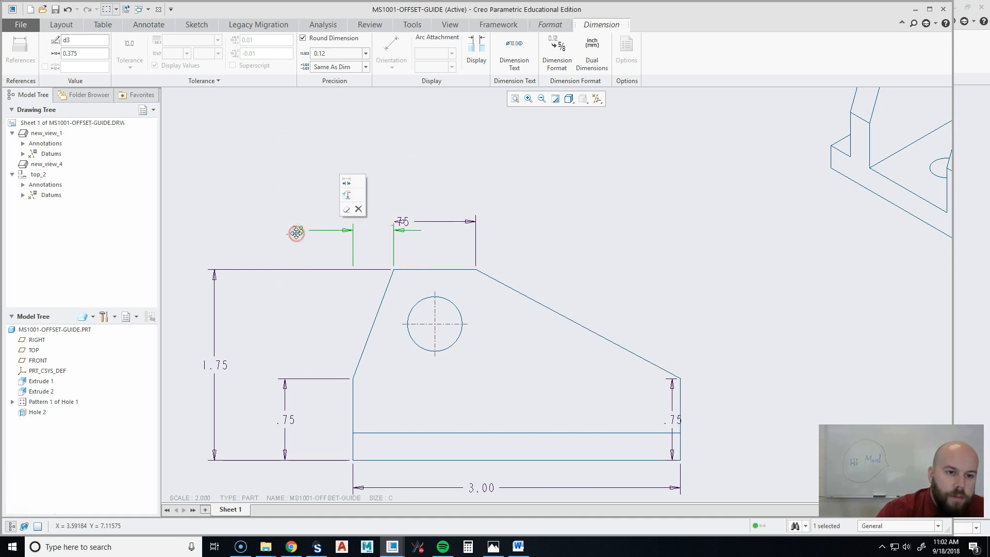
drag(296, 233, 307, 235)
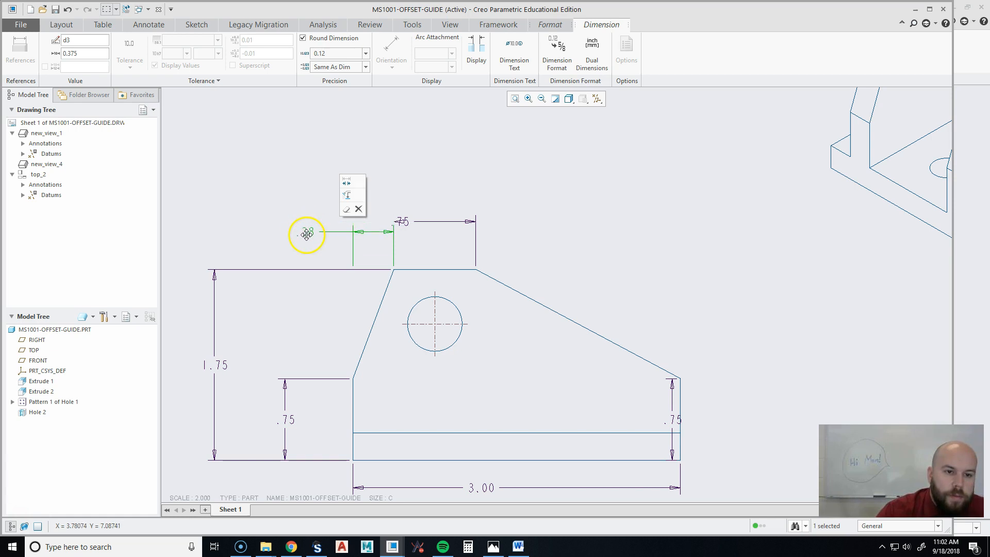
- Center the .75 text between its extension lines above the front view and bring the .38 text closer to its arrows
click(405, 225)
click(409, 223)
drag(405, 223, 441, 224)
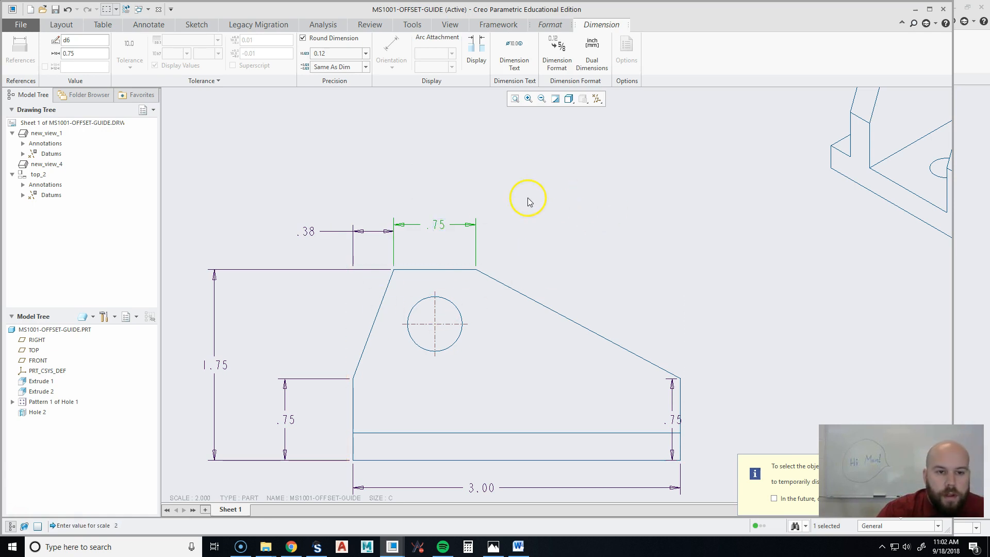
click(308, 233)
drag(308, 234, 328, 230)
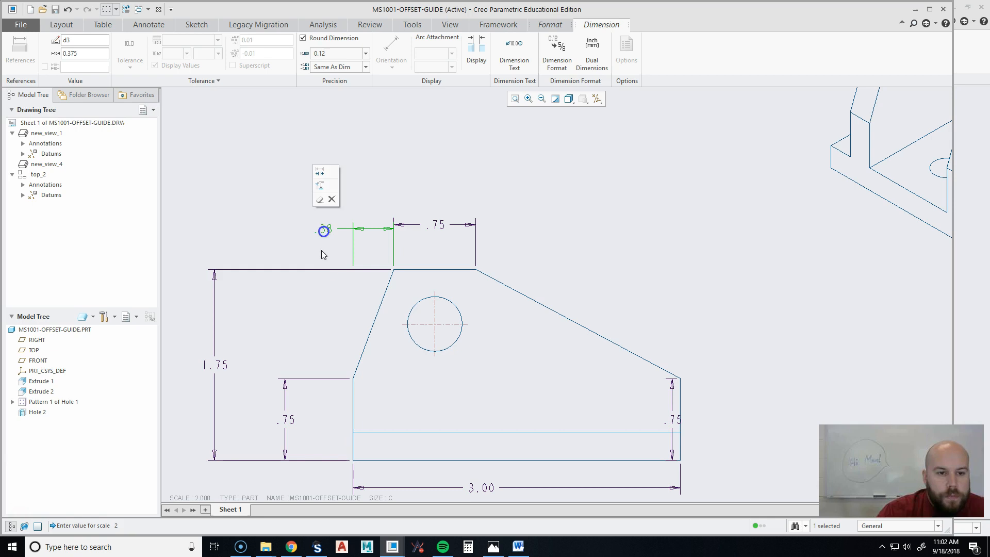
- Extend the .38 dimension's left extension line down to the sloped edge's lower corner and line the dimension up with the neighbouring .75
click(354, 267)
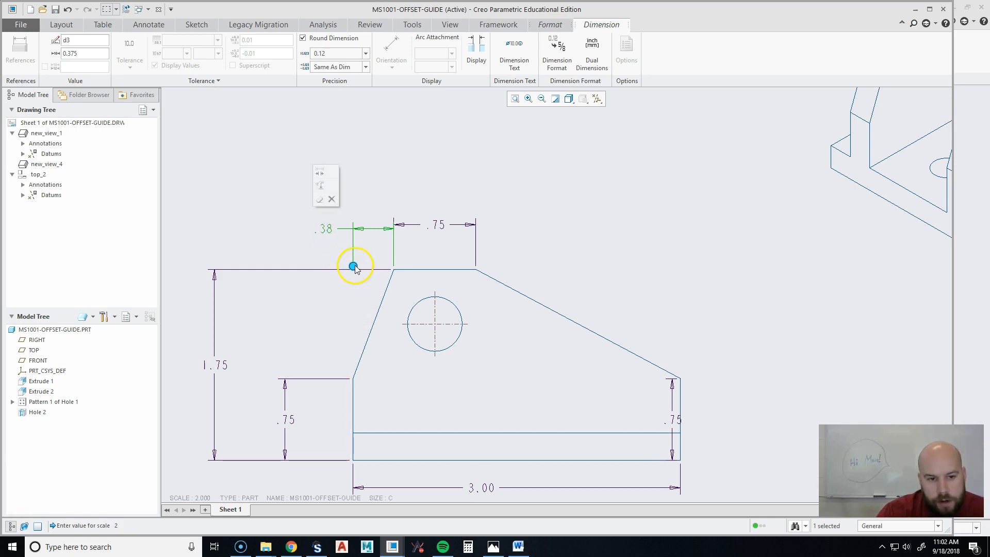
drag(361, 256, 350, 369)
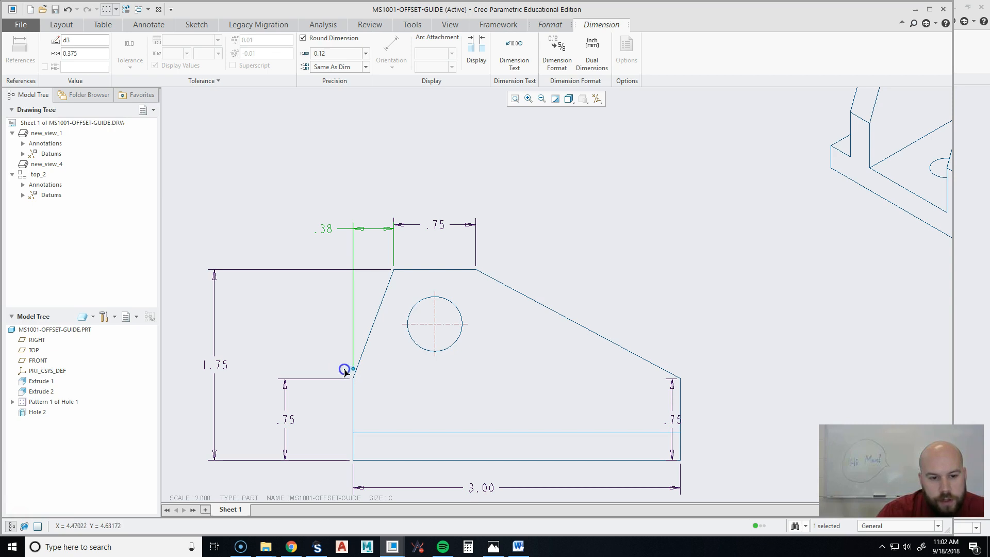
click(276, 184)
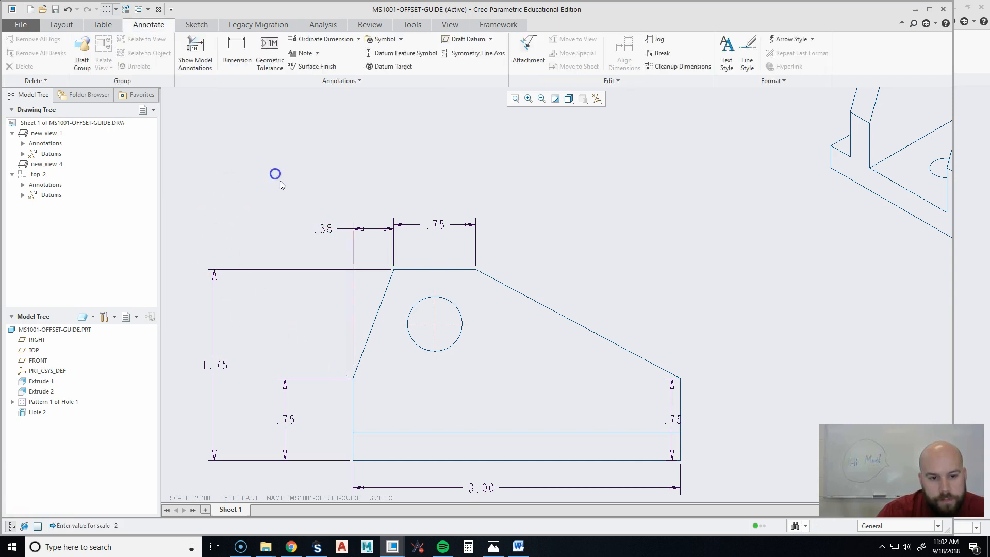
click(330, 231)
drag(330, 232, 333, 226)
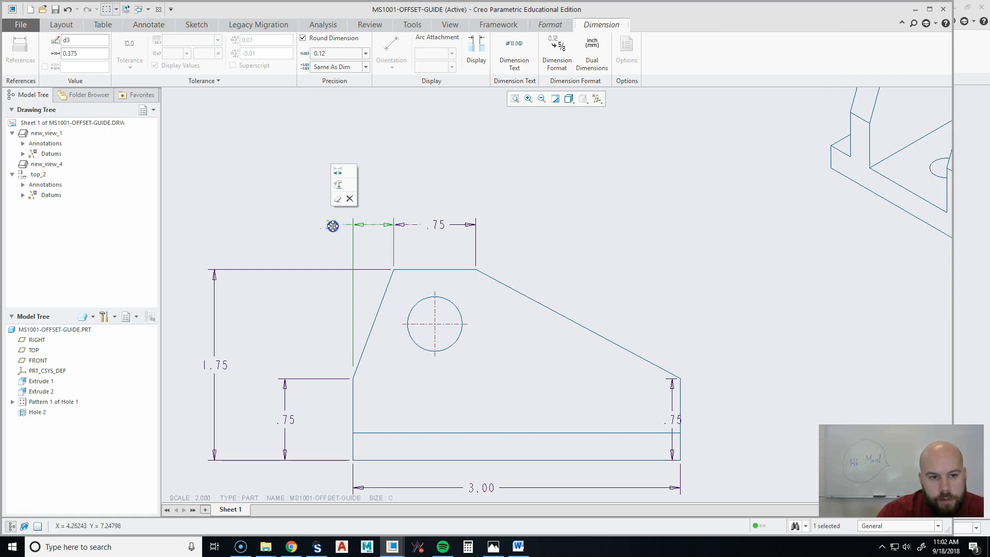
drag(361, 223, 386, 225)
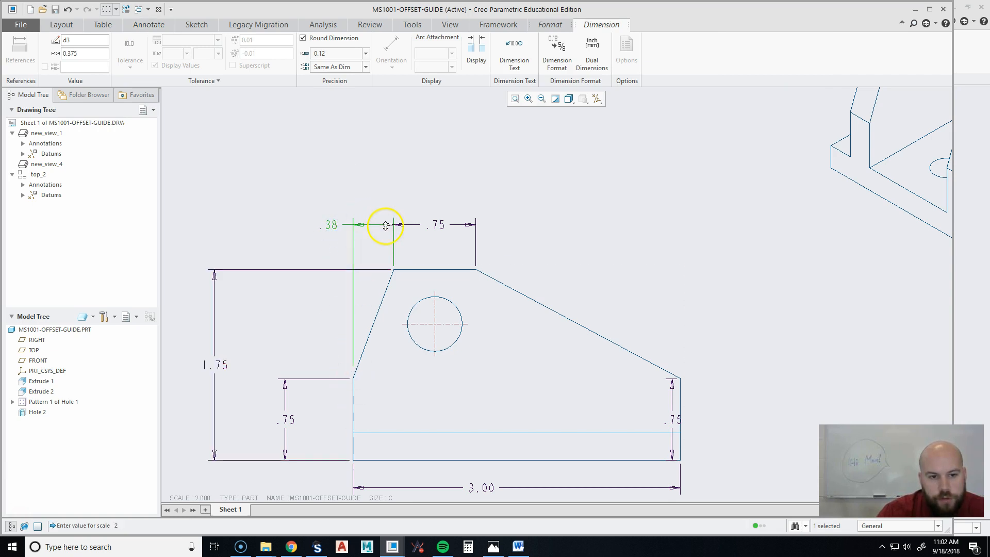
drag(350, 367, 367, 287)
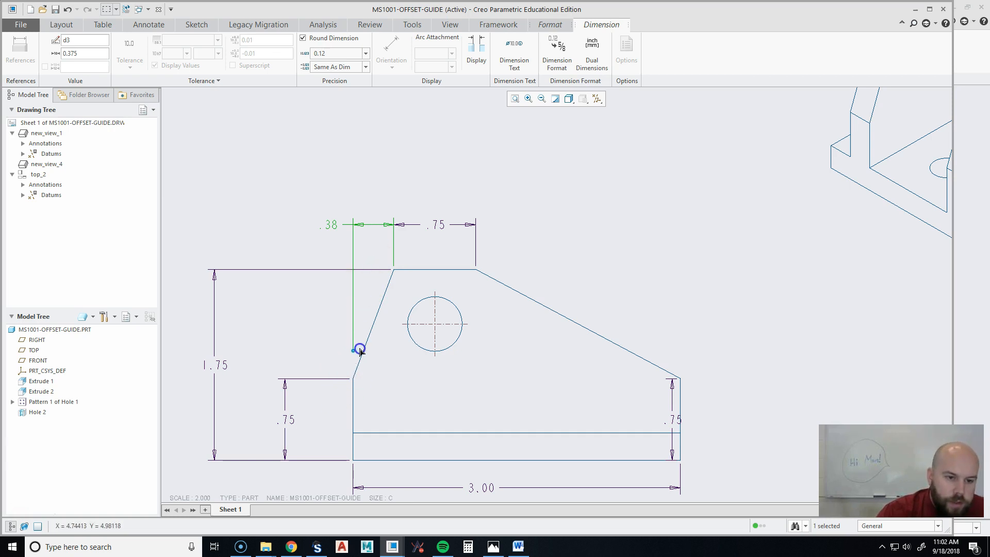
- Move the right .75 height dimension outside the front view and lower the 3.00 overall length dimension beneath it
mouse_move(737, 279)
middle_down()
mouse_move(701, 272)
mouse_move(600, 195)
middle_up()
click(540, 337)
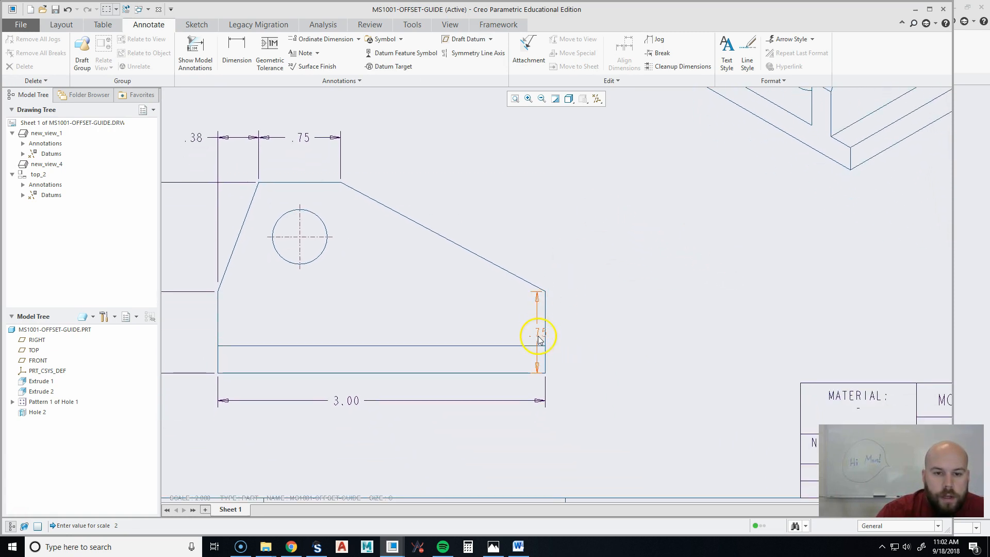
drag(541, 332, 614, 330)
click(352, 400)
drag(343, 403, 396, 422)
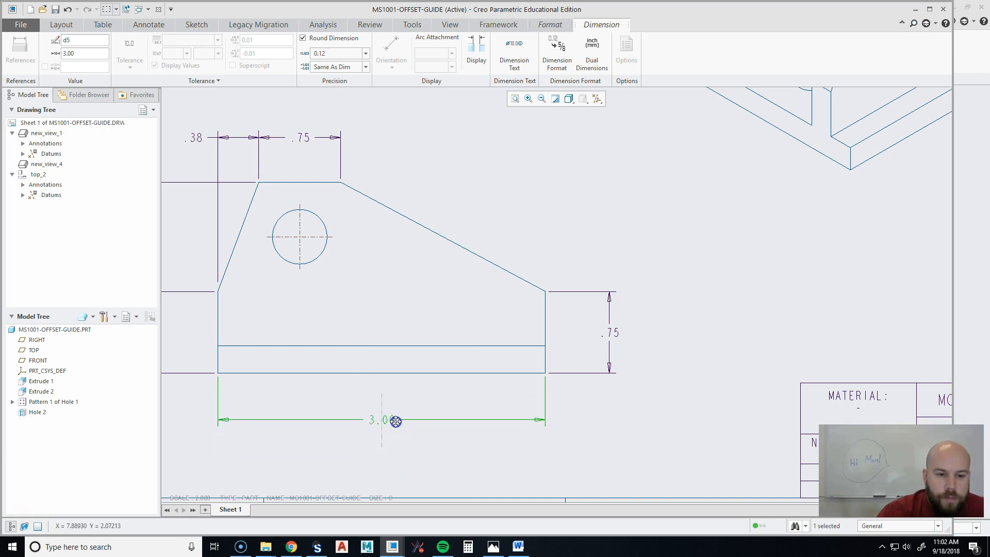
click(585, 420)
- Move the 2.00 depth dimension outside the right edge of the top view
scroll(534, 432, up, 2)
middle_drag(454, 304, 480, 354)
middle_drag(589, 287, 599, 336)
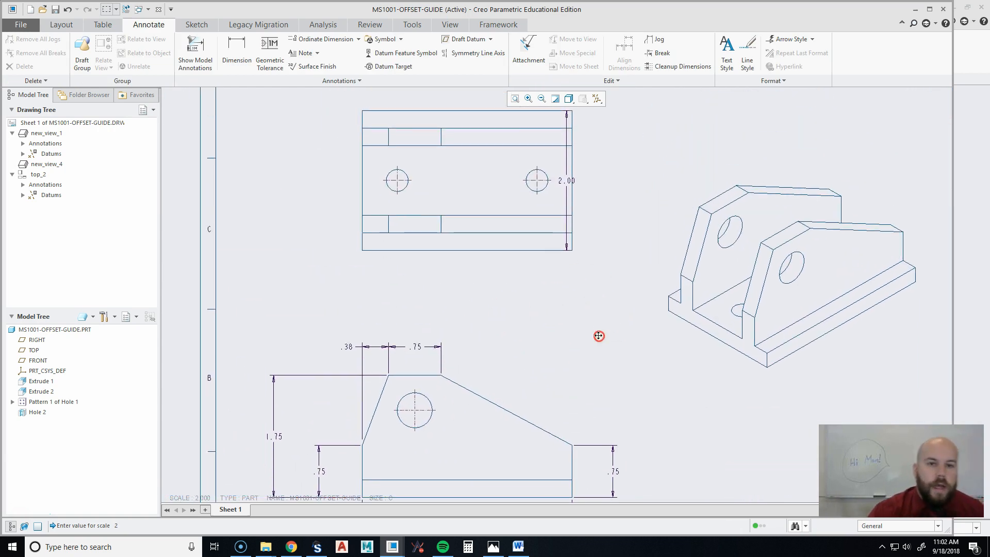
click(567, 181)
mouse_move(568, 182)
mouse_down()
mouse_move(621, 187)
mouse_move(618, 174)
mouse_up()
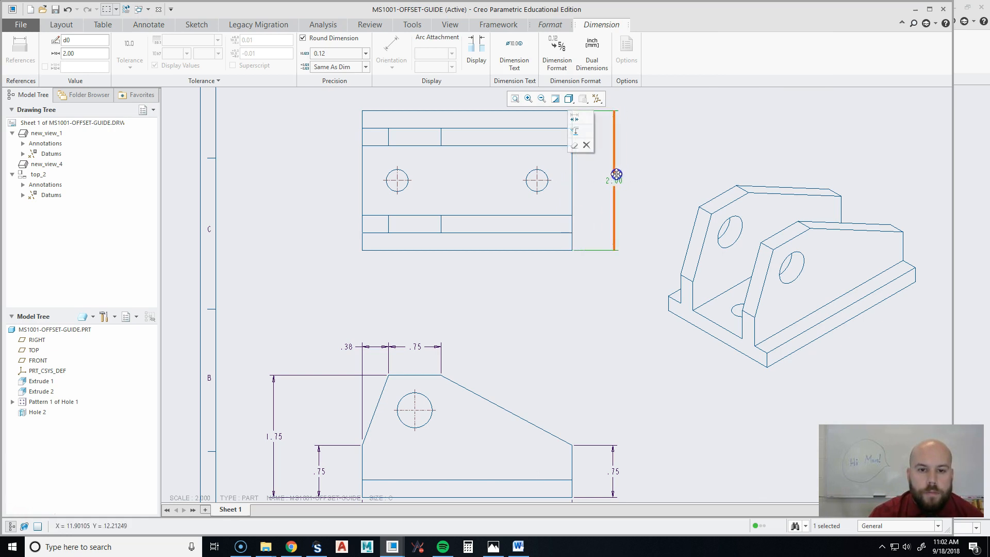
click(593, 318)
- Show all five model dimensions of Extrude 2 in the top and front views with Show Model Annotations
mouse_move(632, 387)
middle_down()
mouse_move(584, 347)
mouse_move(612, 417)
middle_up()
click(196, 54)
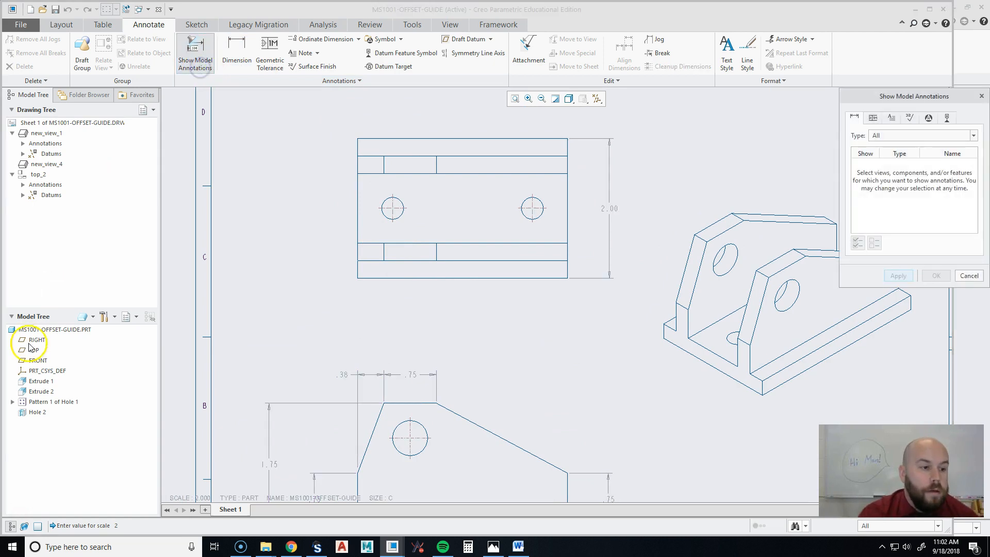
click(42, 392)
mouse_move(519, 398)
middle_down()
mouse_move(538, 296)
mouse_move(465, 344)
middle_up()
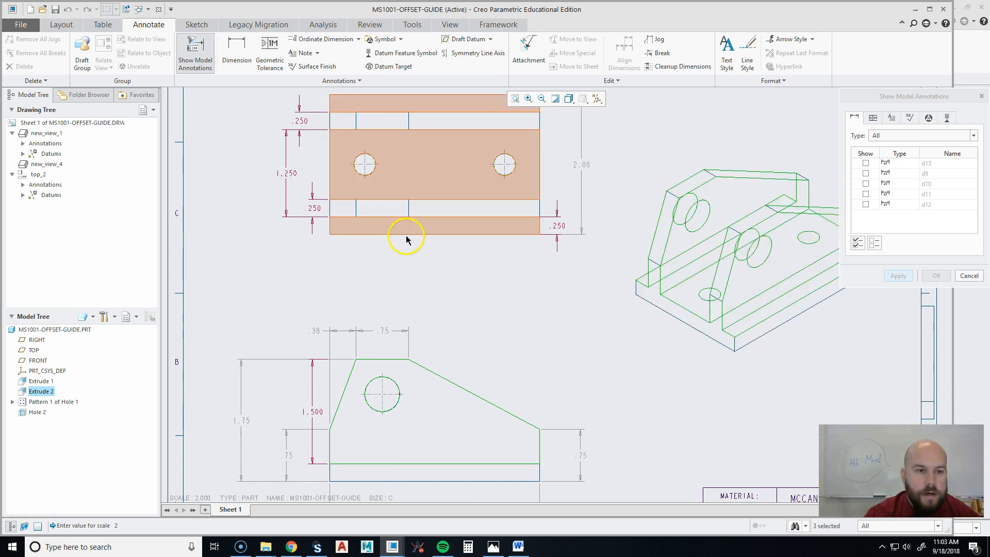
click(316, 212)
click(302, 120)
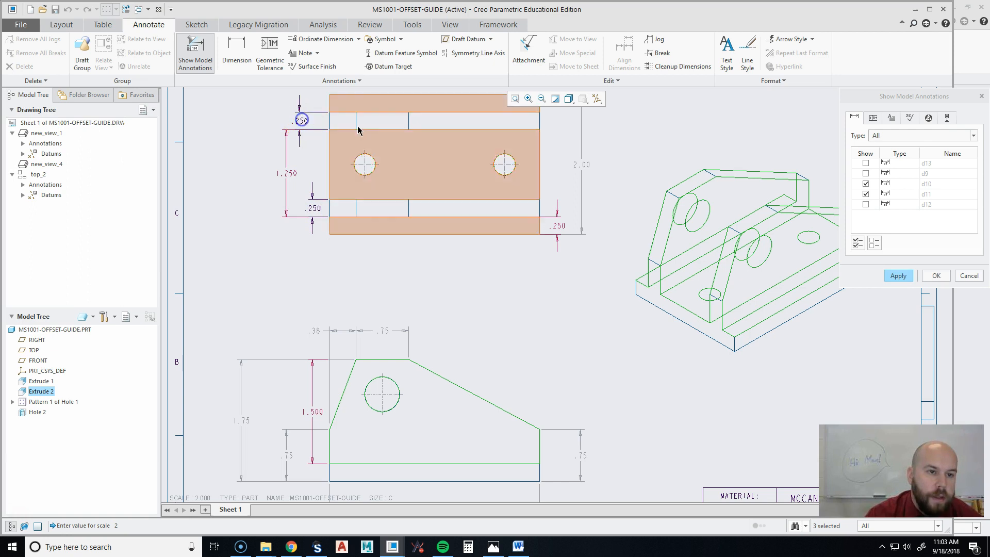
click(559, 228)
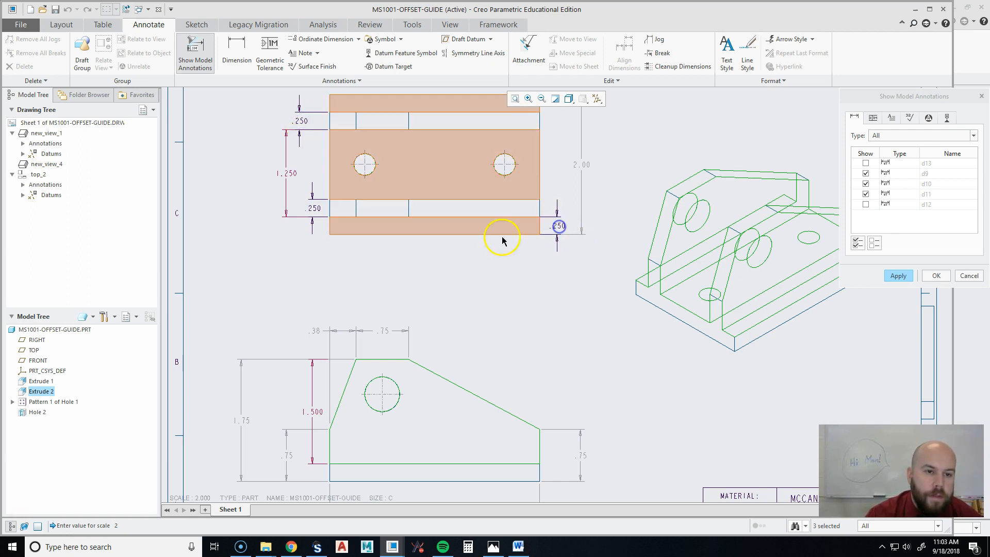
click(290, 178)
middle_drag(471, 302, 472, 213)
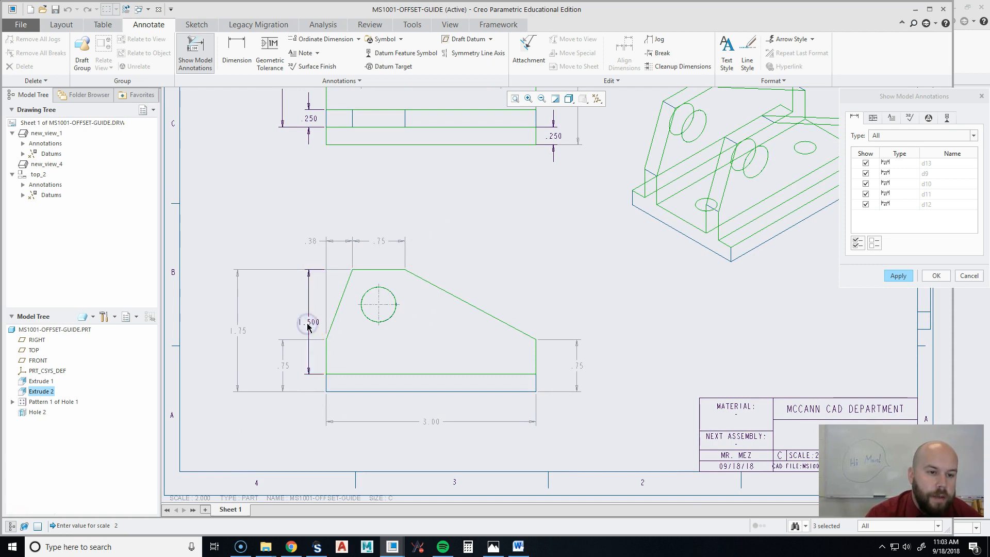
click(936, 276)
- Move the 1.500 height dimension from the left to the right side of the front view, outside the .75 dimension
click(547, 214)
click(273, 206)
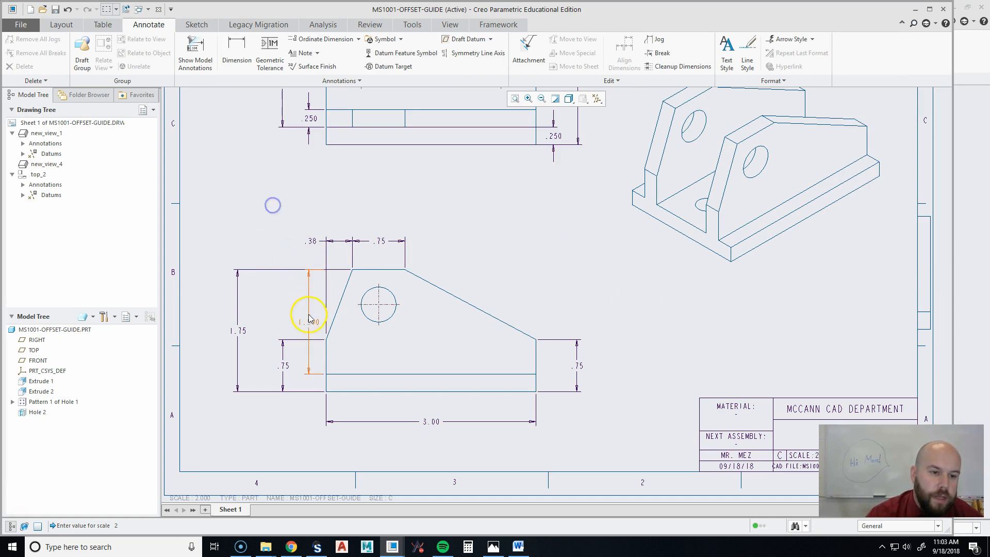
click(316, 324)
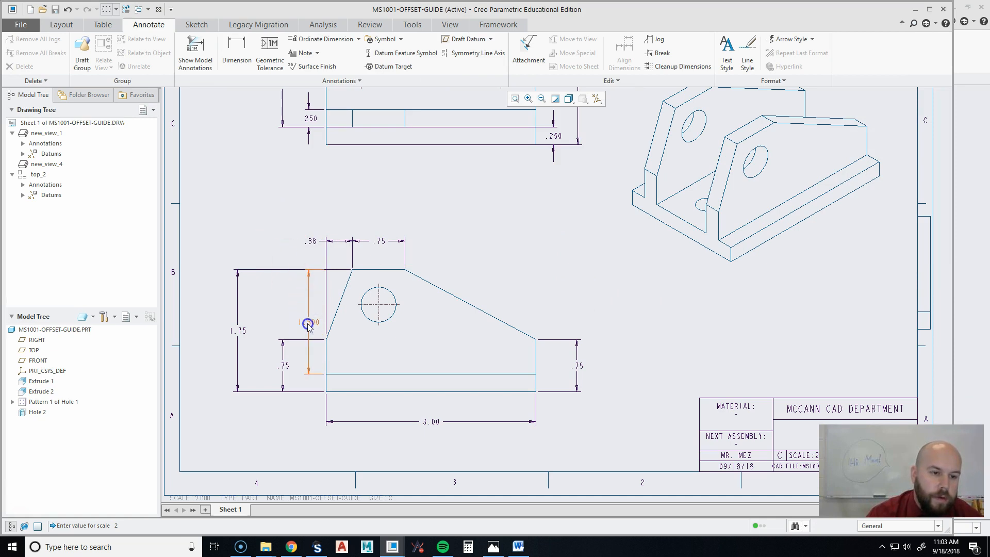
drag(309, 322, 597, 312)
click(650, 400)
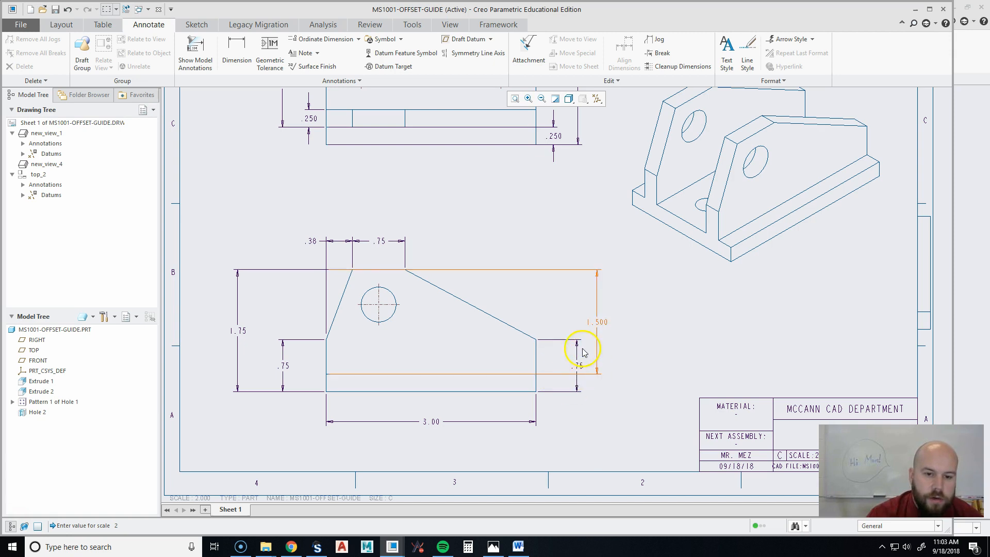
- Trim the 1.500 dimension's lower extension line back to the part's right edge and shift the dimension slightly farther out
click(568, 373)
drag(328, 376, 540, 398)
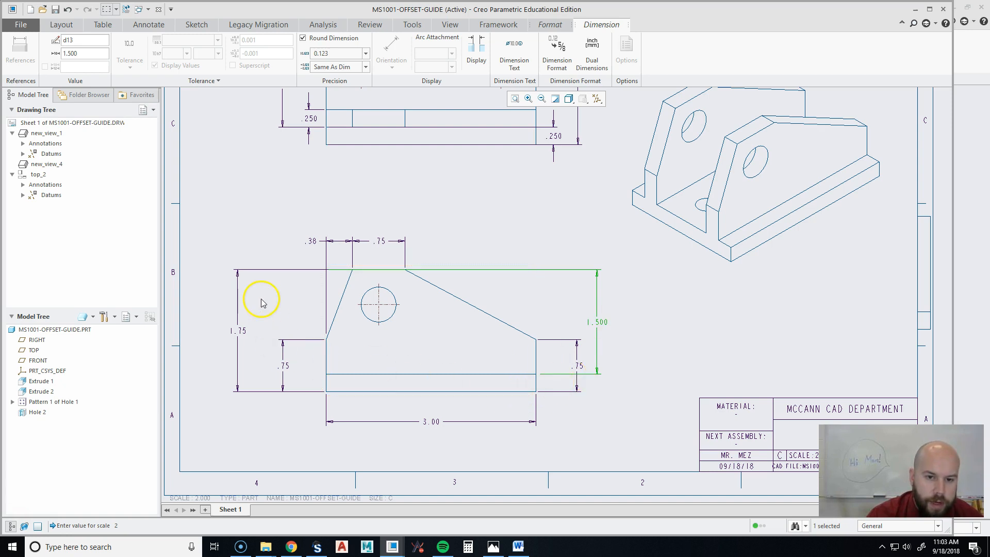
click(679, 353)
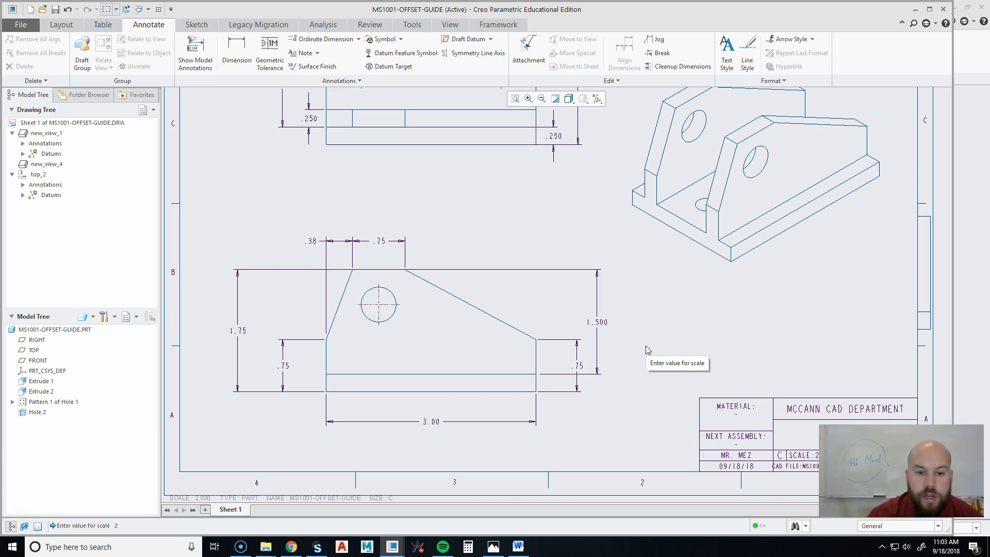
click(647, 349)
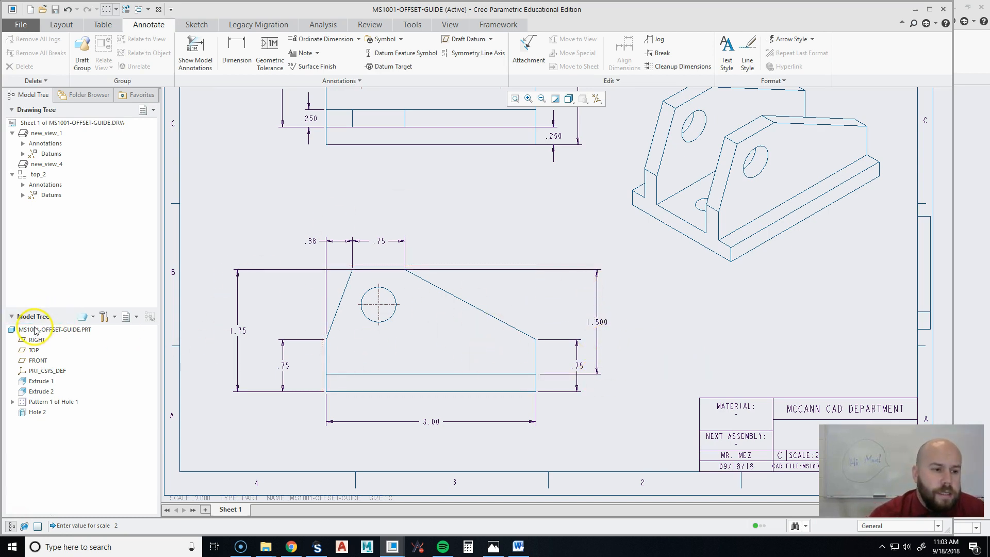
click(595, 322)
mouse_move(596, 321)
mouse_down()
mouse_move(615, 322)
mouse_move(604, 325)
mouse_up()
click(618, 421)
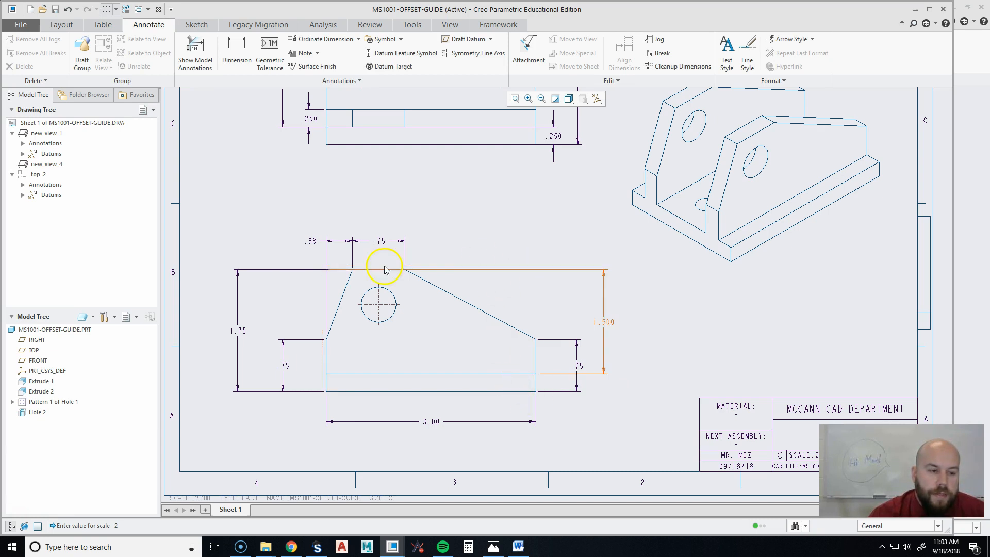
- Open the MS1001-OFFSET-GUIDE part from the drawing and edit the internal sketch of Extrude 2
right_click(63, 331)
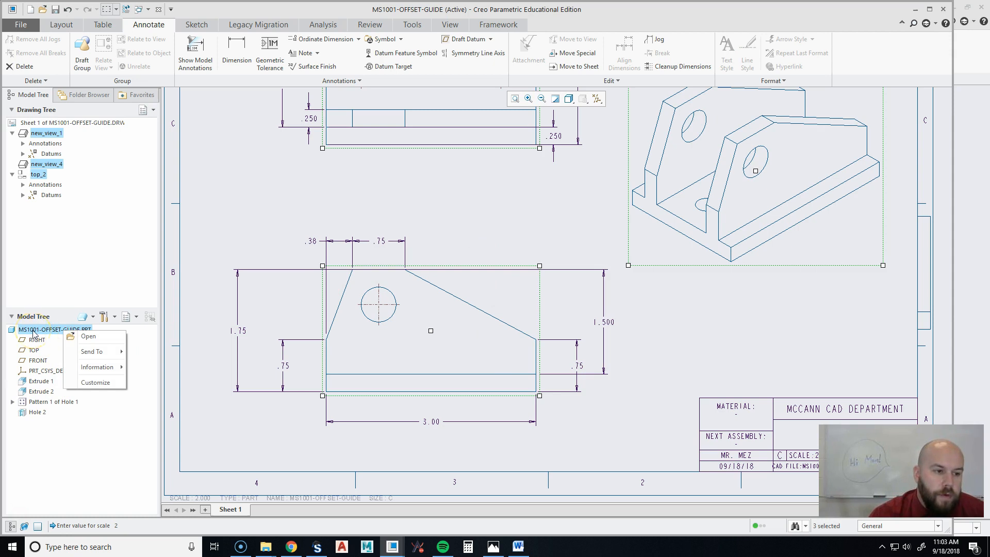
click(89, 336)
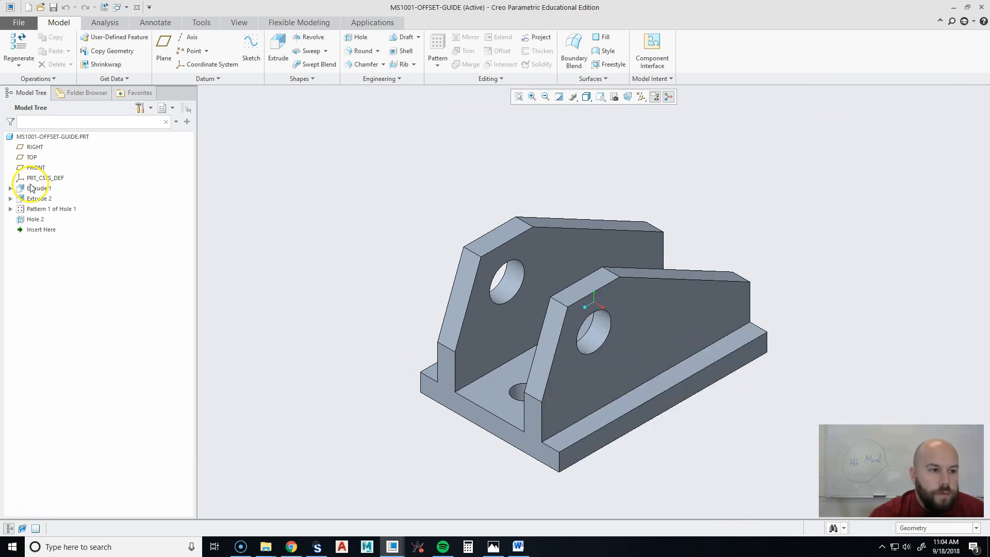
click(46, 199)
right_click(46, 199)
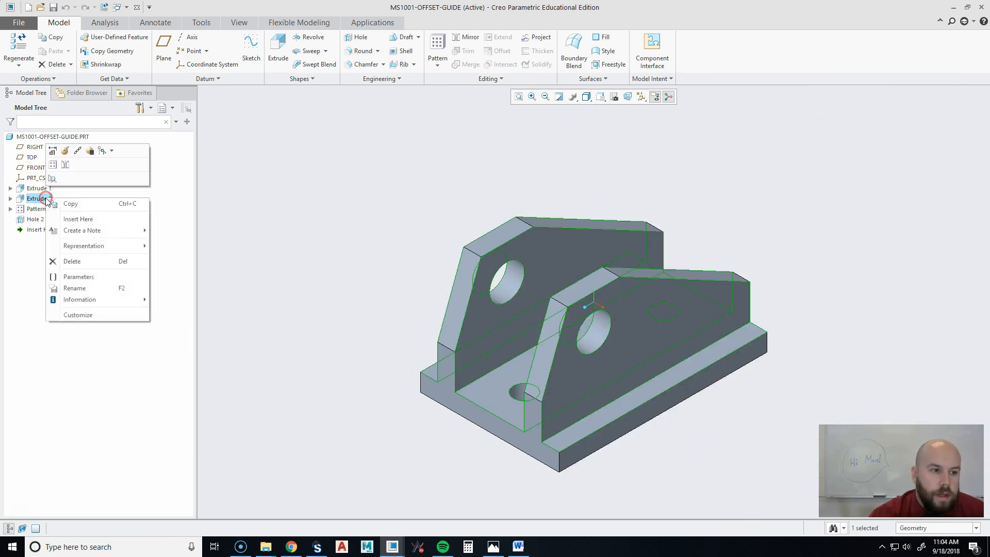
click(65, 153)
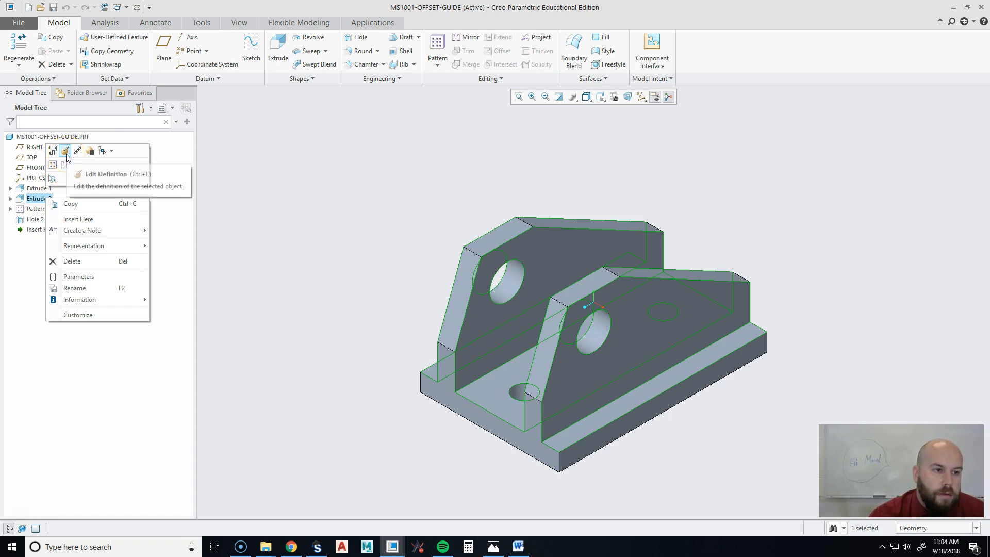
click(66, 153)
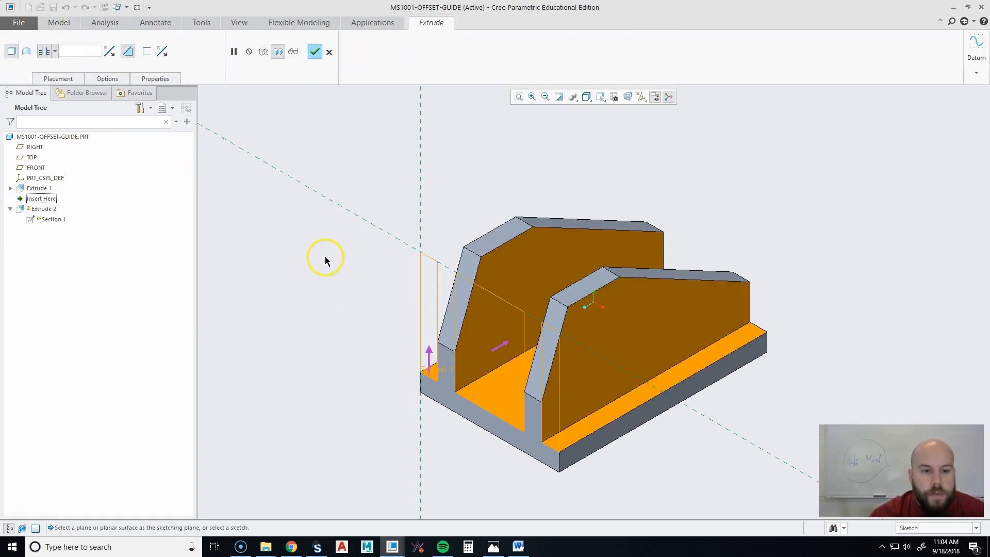
click(57, 77)
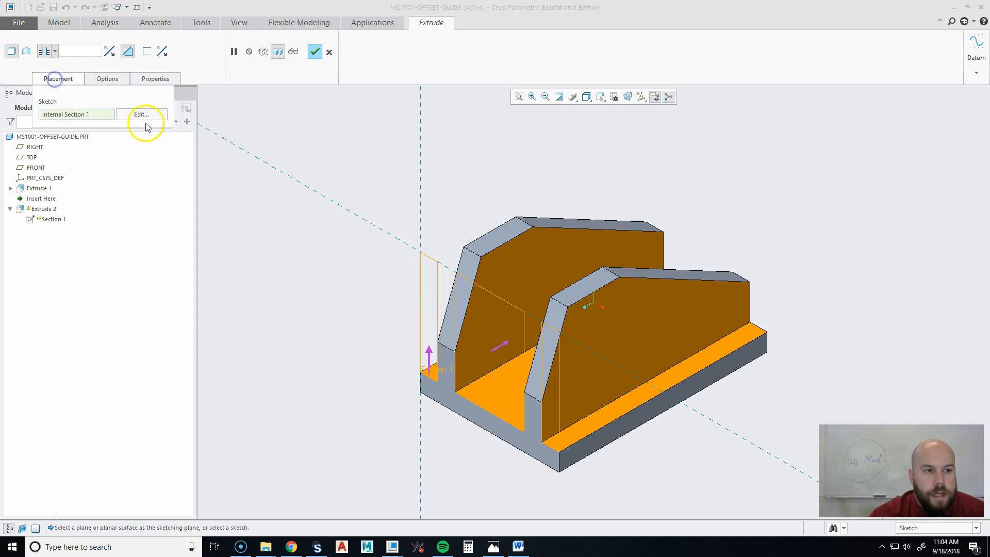
click(150, 115)
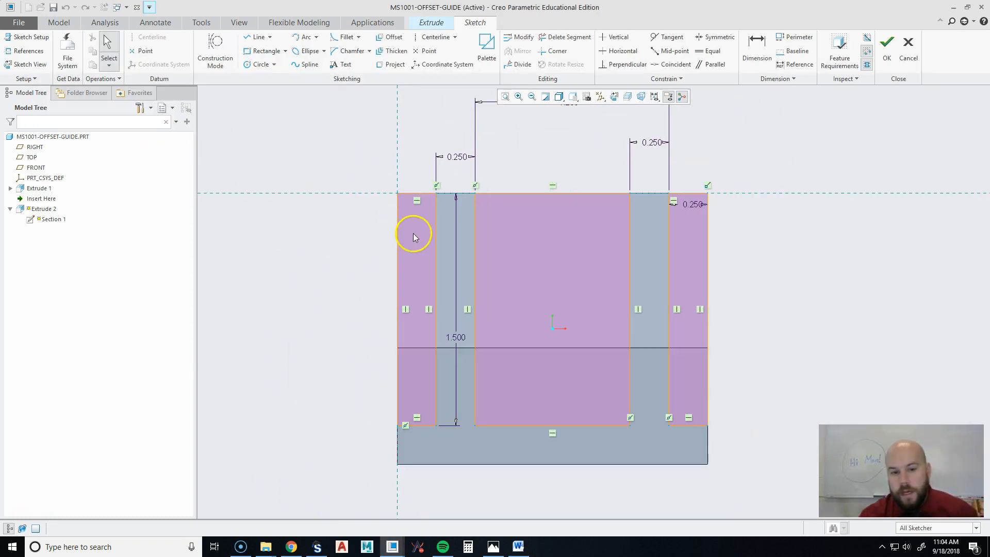
- Replace the sketch's 1.500 height dimension with one from the cut's lower line to the bottom edge of the base
click(463, 336)
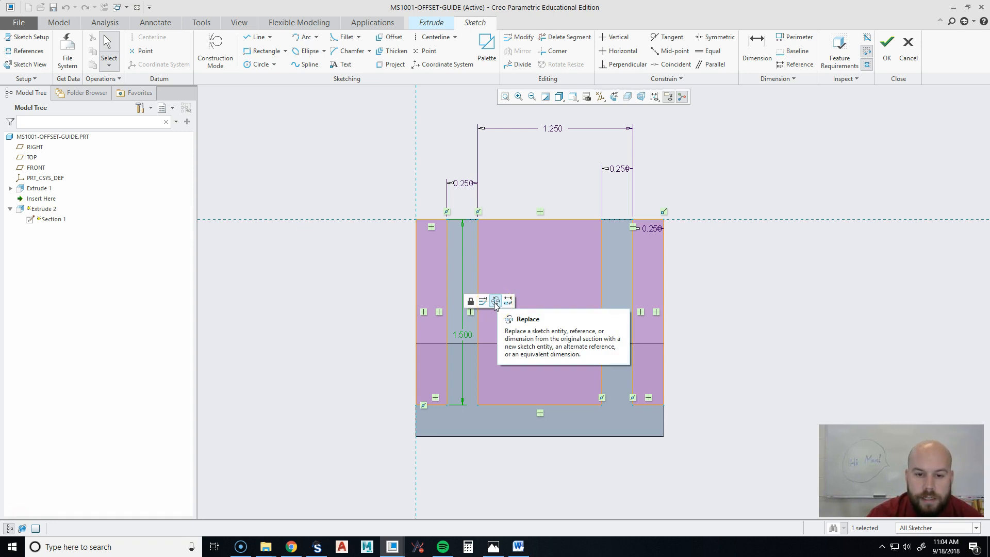
click(494, 303)
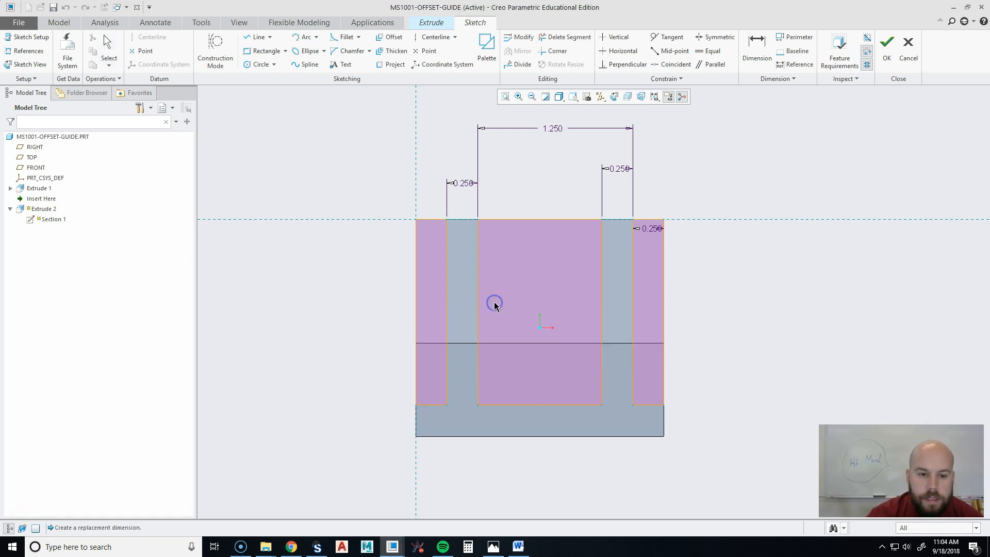
click(432, 405)
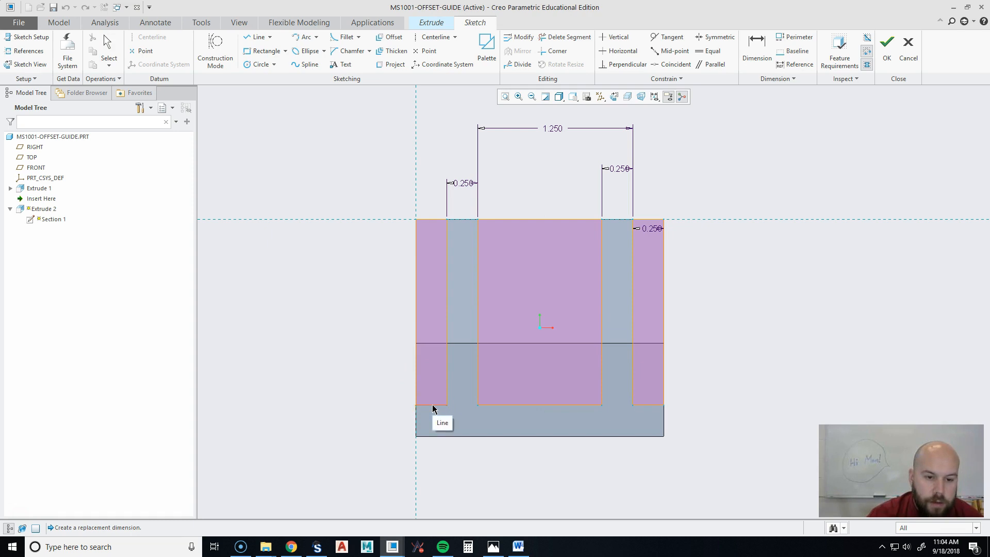
click(431, 438)
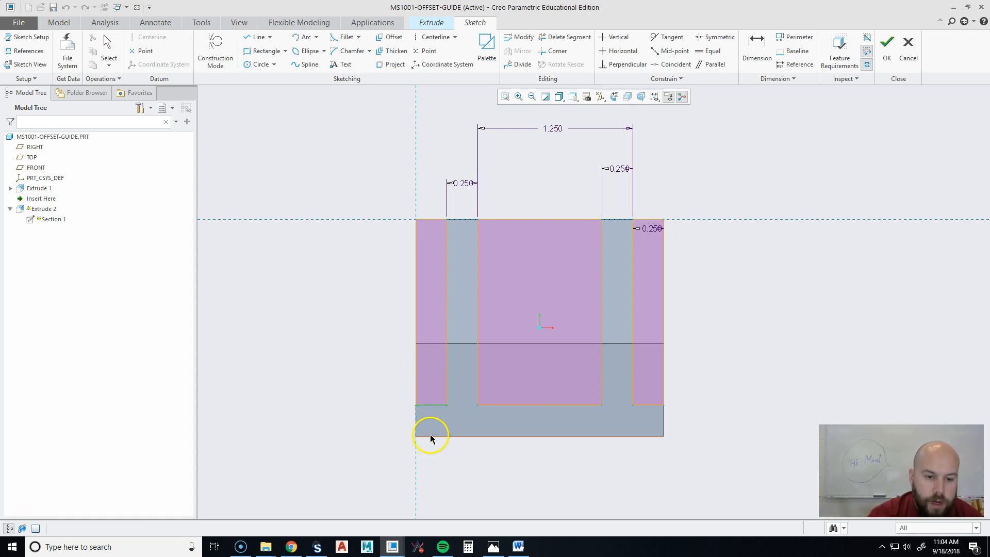
middle_click(374, 426)
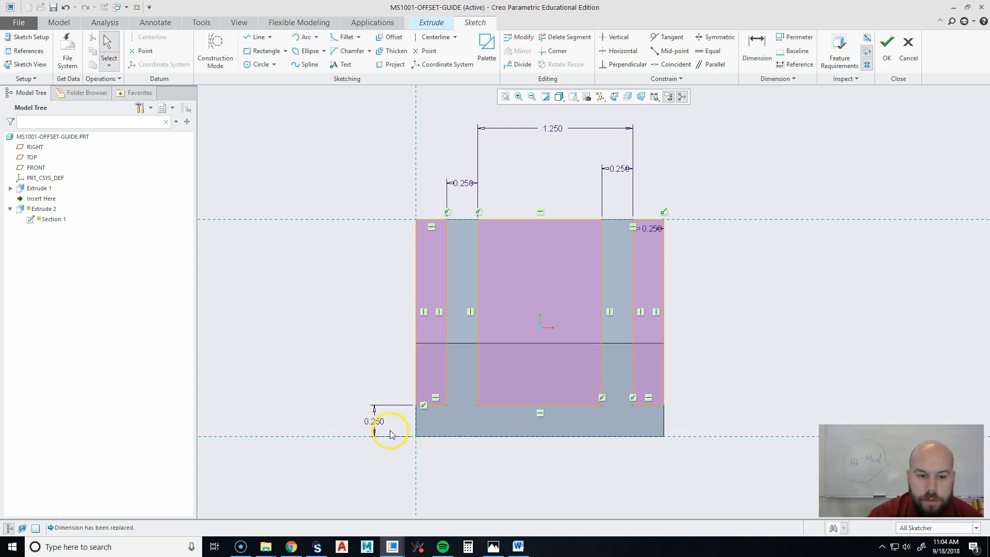
- Accept the sketch and the redefined Extrude 2, save the part and return to the drawing
click(887, 44)
click(315, 53)
click(559, 151)
middle_drag(664, 279, 618, 313)
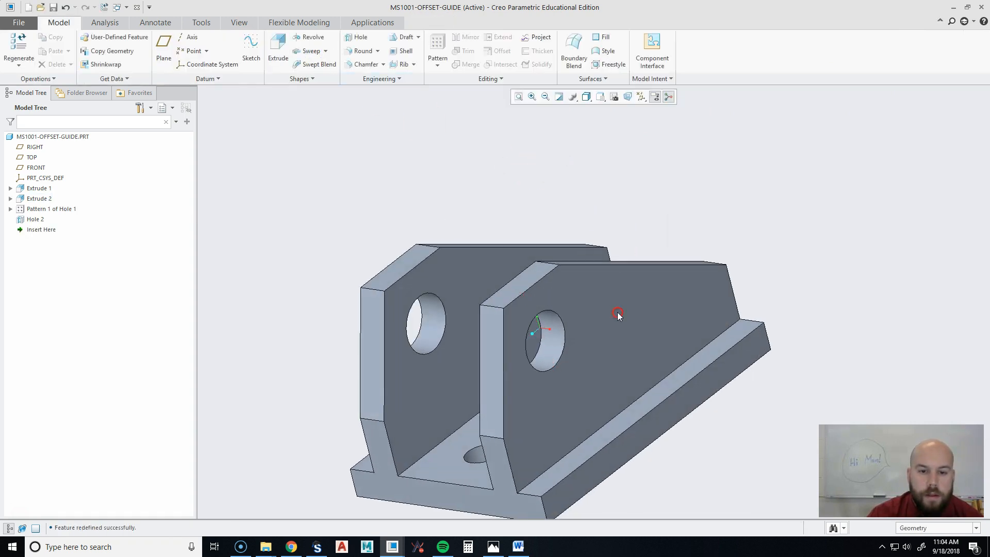
click(53, 10)
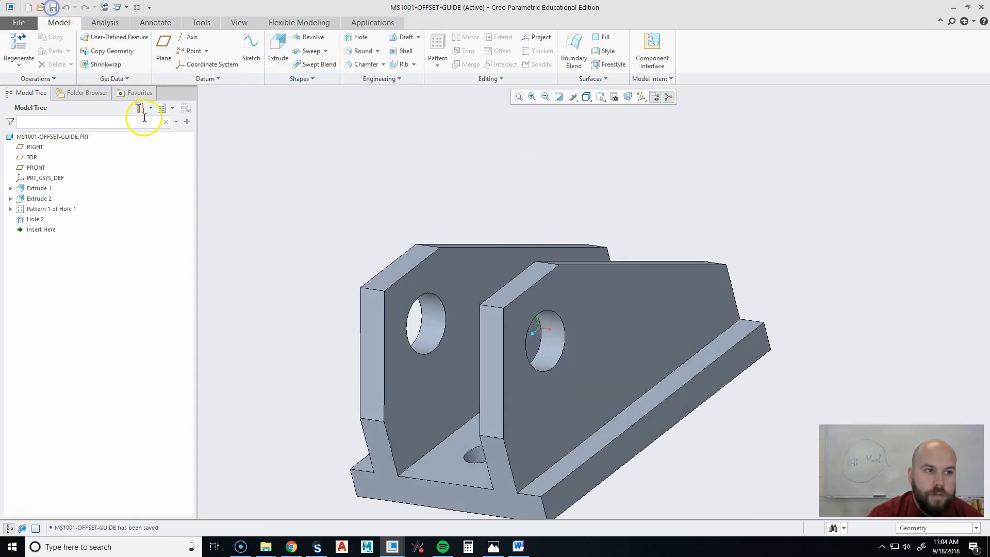
click(136, 9)
scroll(438, 288, up, 4)
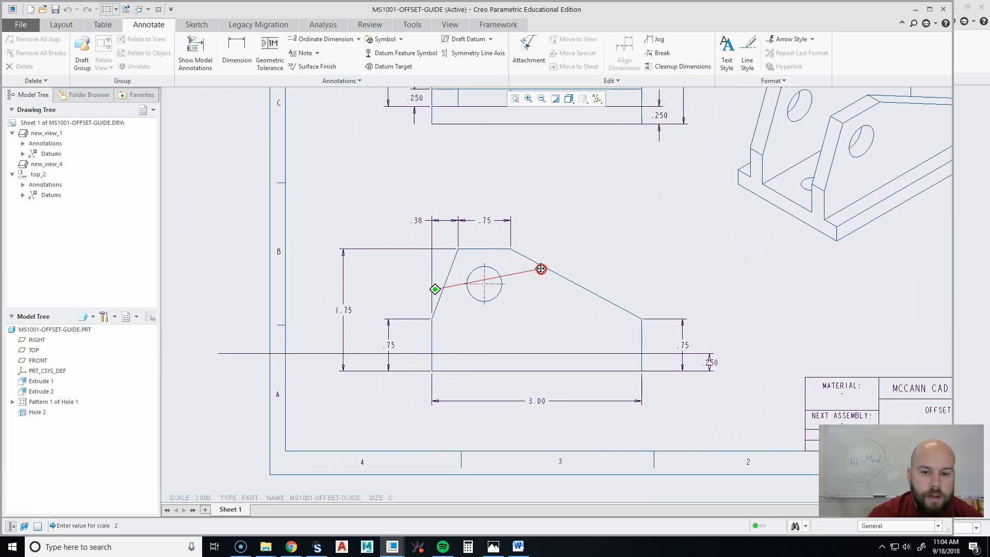
- Place the .250 base dimension inside the .75 dimension of the front view, text below, and trim its extension lines to the part's right edge
click(708, 362)
drag(708, 362, 664, 386)
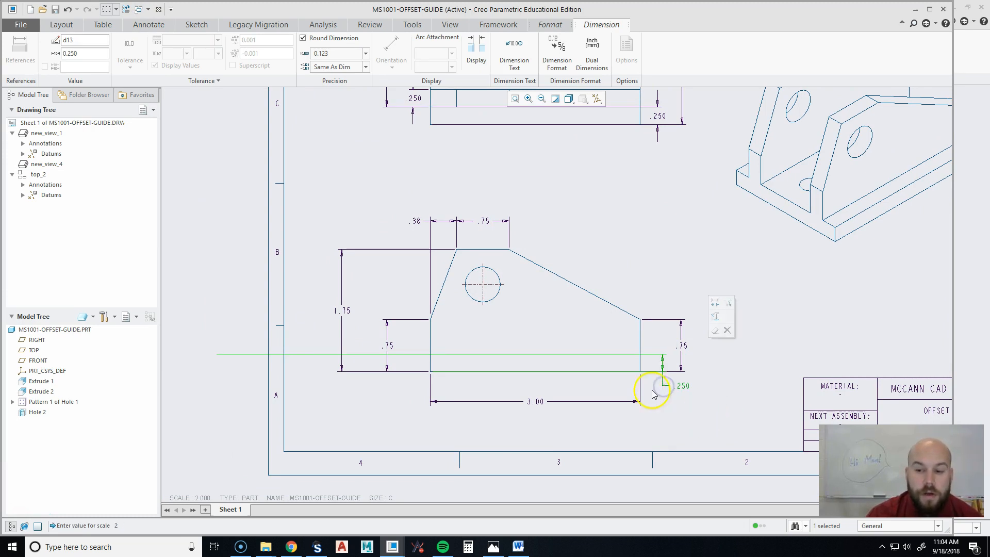
drag(217, 355, 647, 391)
drag(442, 376, 648, 395)
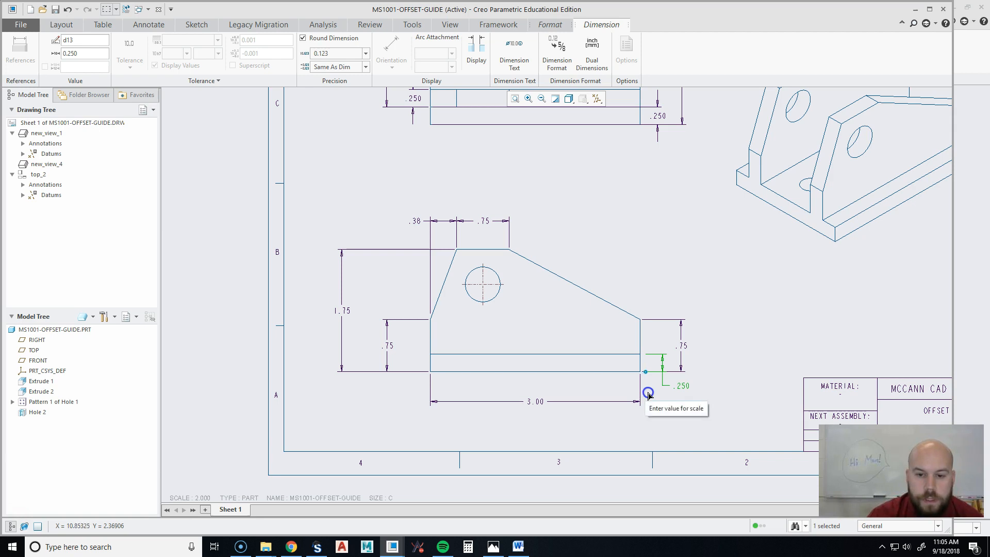
scroll(647, 392, up, 4)
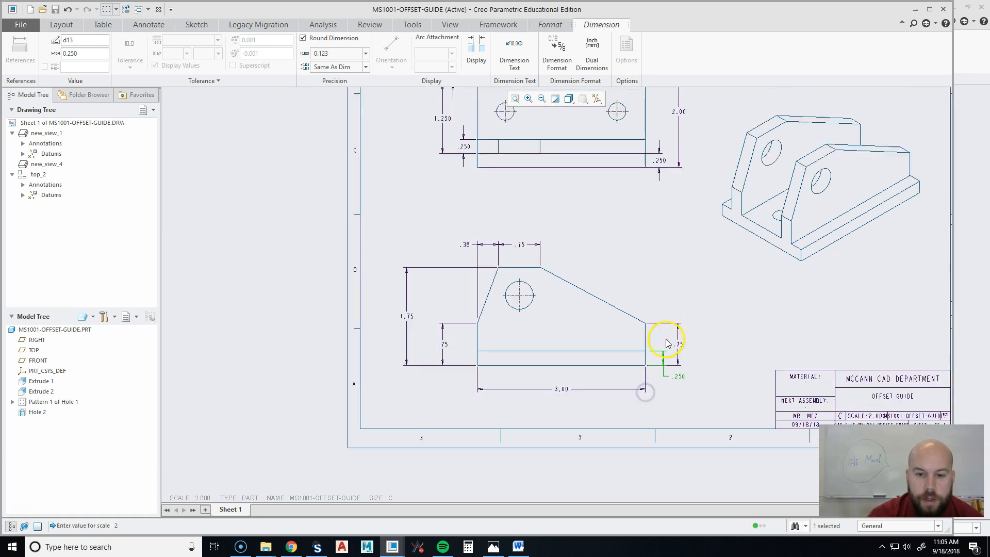
drag(652, 356, 635, 355)
click(698, 404)
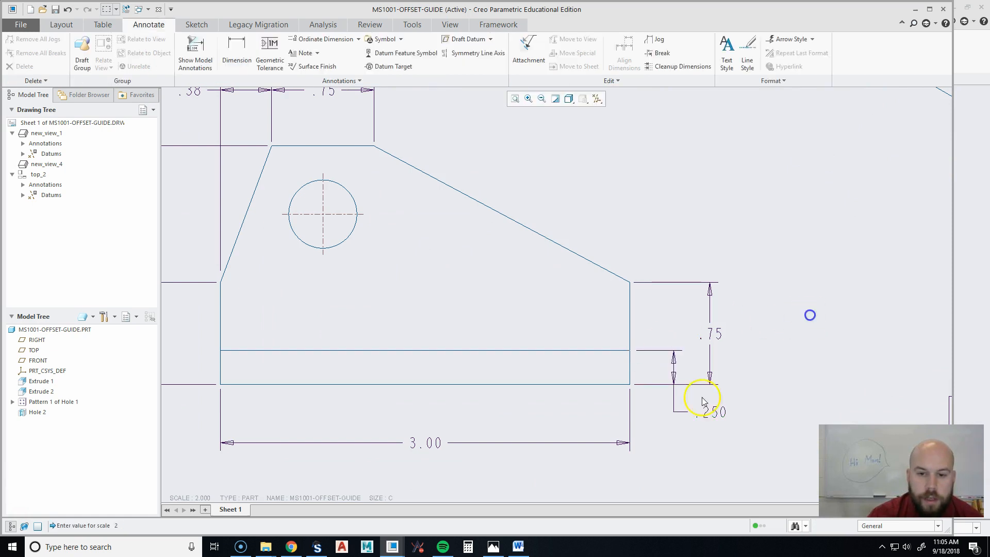
- Shift the front view's .250 dimension slightly inward and lower its text so its arrows sit outside the extension lines
scroll(698, 404, down, 6)
scroll(636, 436, up, 6)
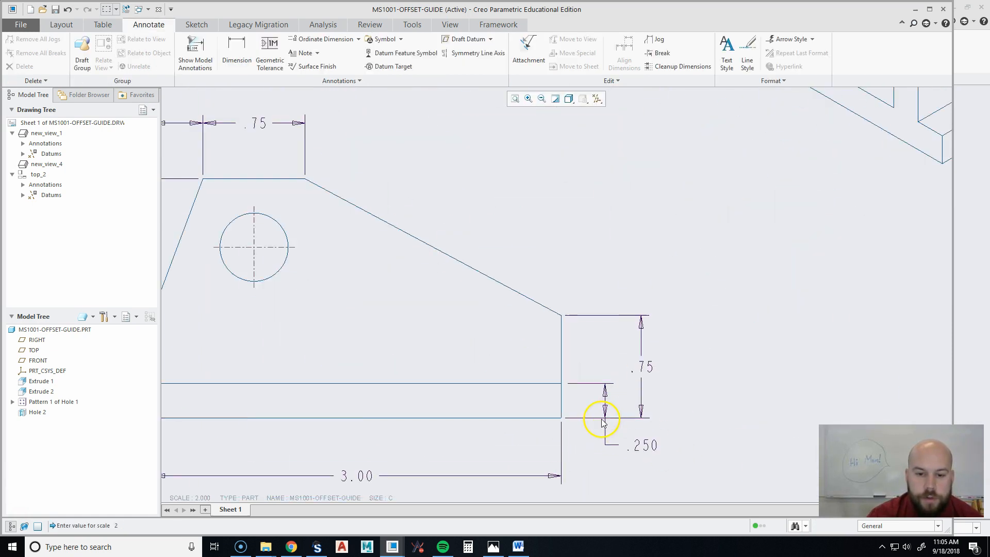
click(640, 448)
mouse_move(641, 448)
mouse_down()
mouse_move(628, 391)
mouse_move(638, 462)
mouse_up()
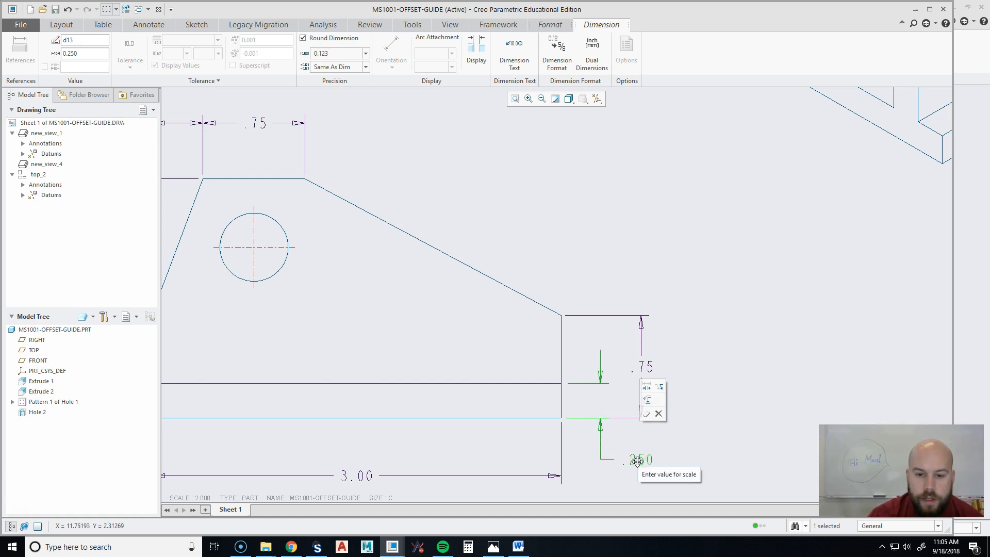
click(712, 431)
- Move the right .75 dimension of the front view slightly farther out and shift the .250 dimension out to match
scroll(709, 443, up, 4)
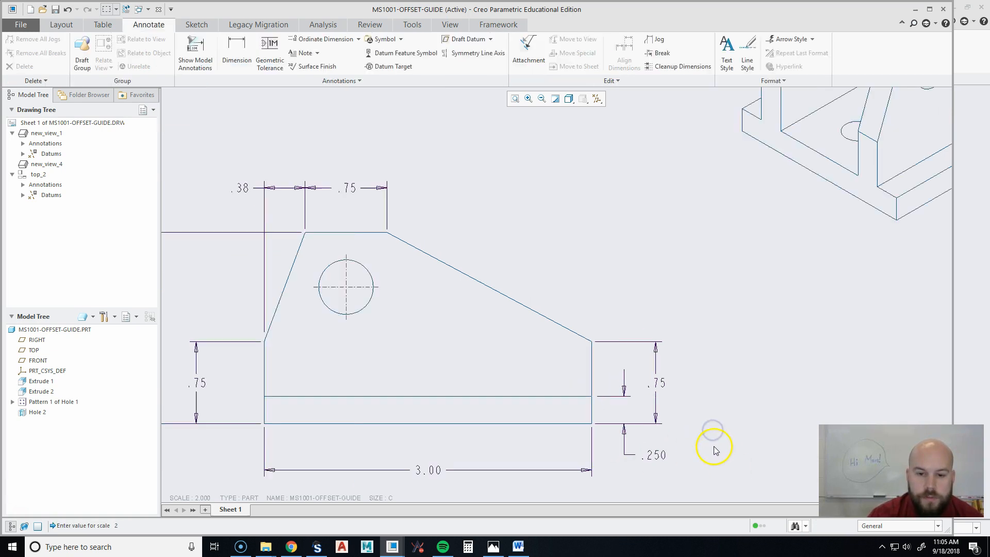
mouse_move(722, 372)
middle_down()
mouse_move(673, 371)
mouse_move(641, 336)
mouse_move(649, 348)
middle_up()
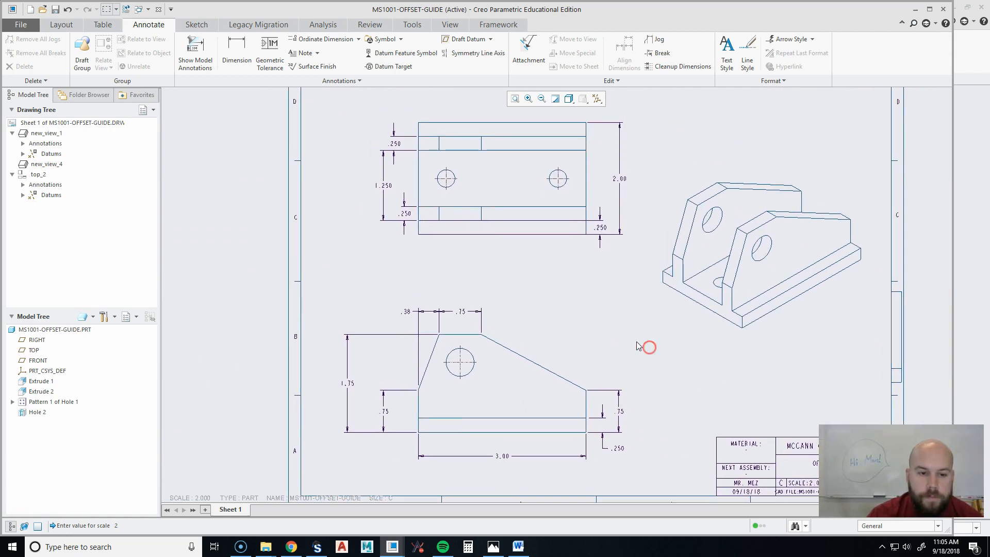
click(623, 412)
drag(622, 413, 630, 409)
click(619, 451)
drag(618, 448, 623, 448)
click(701, 342)
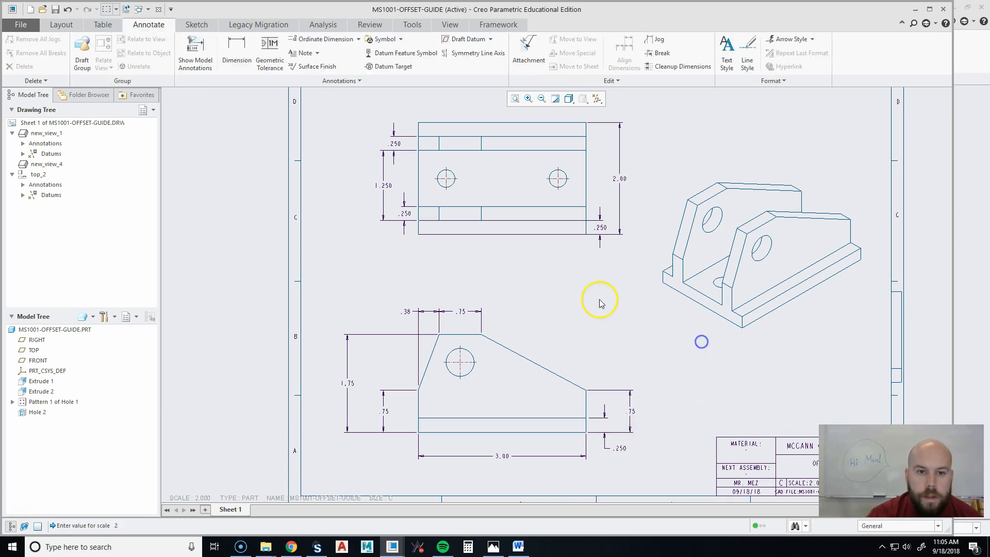
- Move the 1.250 dimension farther out from the left edge of the top view
middle_drag(598, 313, 630, 410)
scroll(444, 258, up, 2)
scroll(444, 260, down, 4)
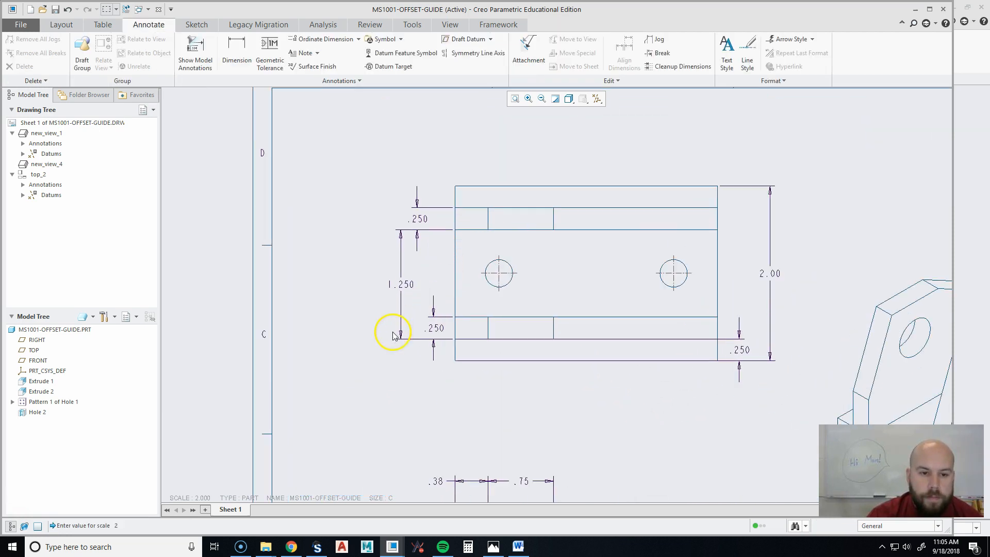
click(405, 285)
drag(406, 285, 369, 283)
- Lower the text of the top view's lower rib .250 dimension and move the right-hand .250 dimension beneath the view's left half
click(435, 330)
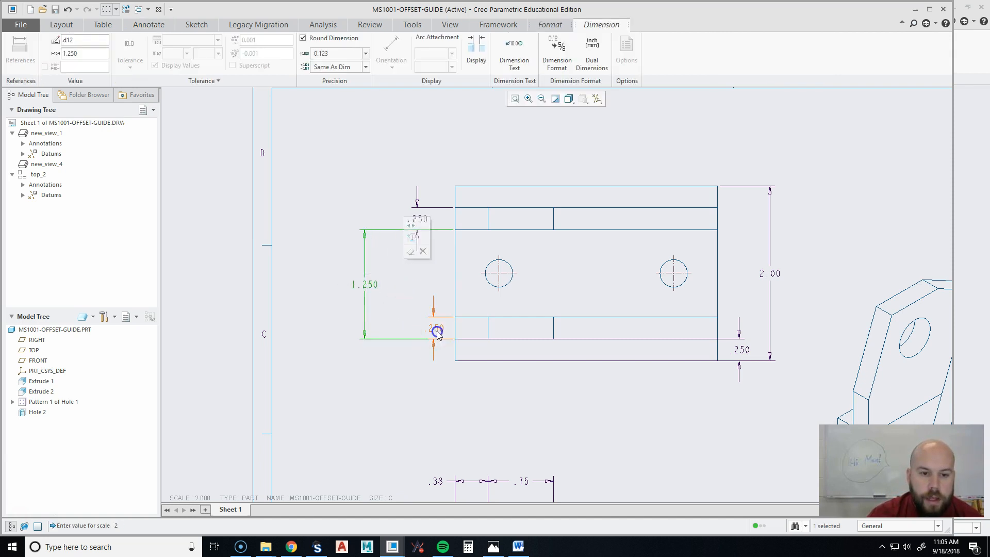
drag(438, 332, 422, 365)
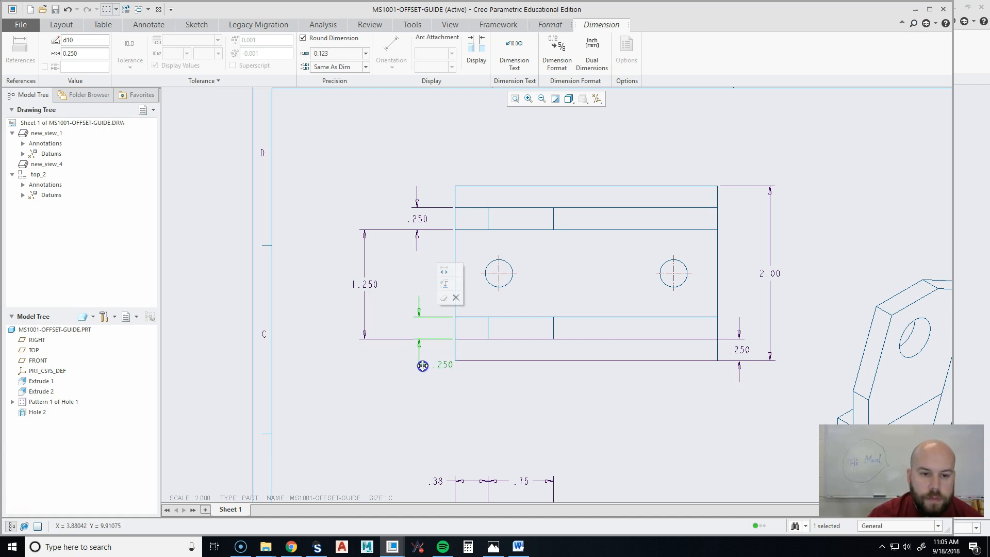
click(741, 348)
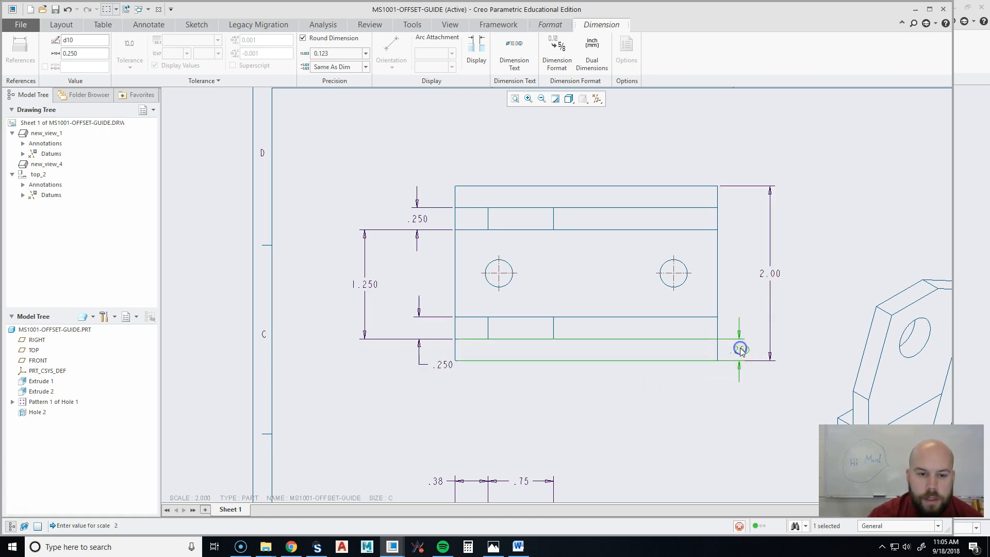
drag(740, 344, 508, 383)
- Adjust the text height of the lower rib's .250 dimension to just above the neighbouring .250 text beneath the top view
click(443, 365)
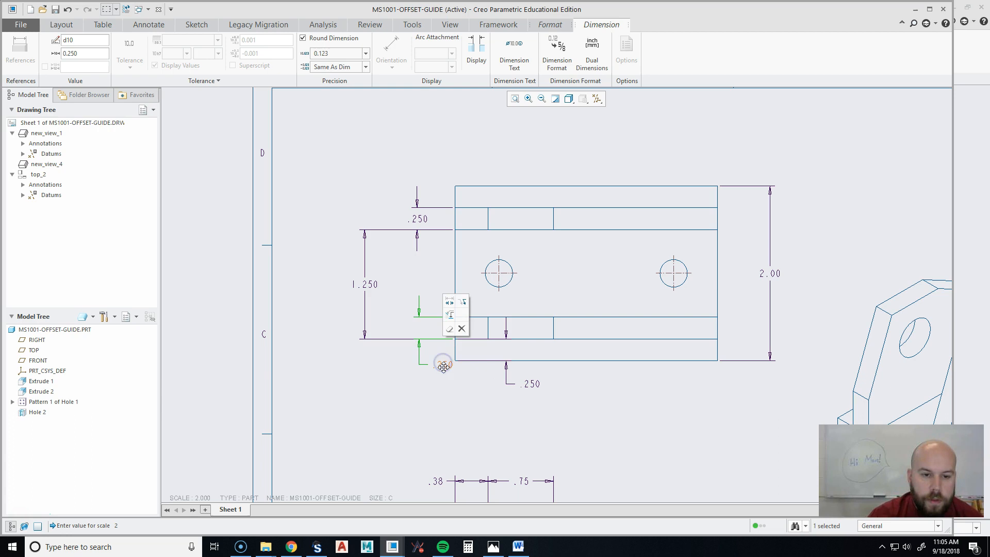
drag(443, 367, 447, 392)
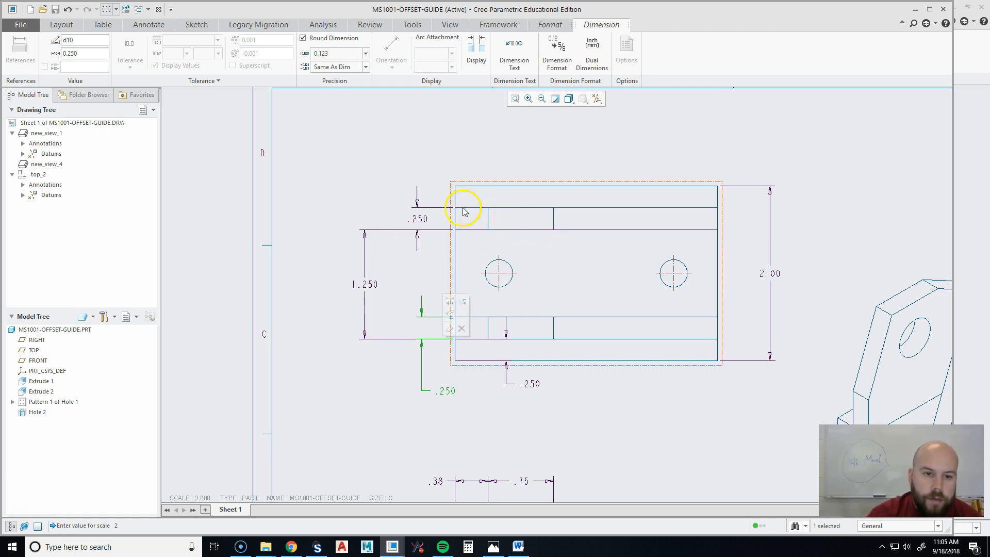
click(637, 421)
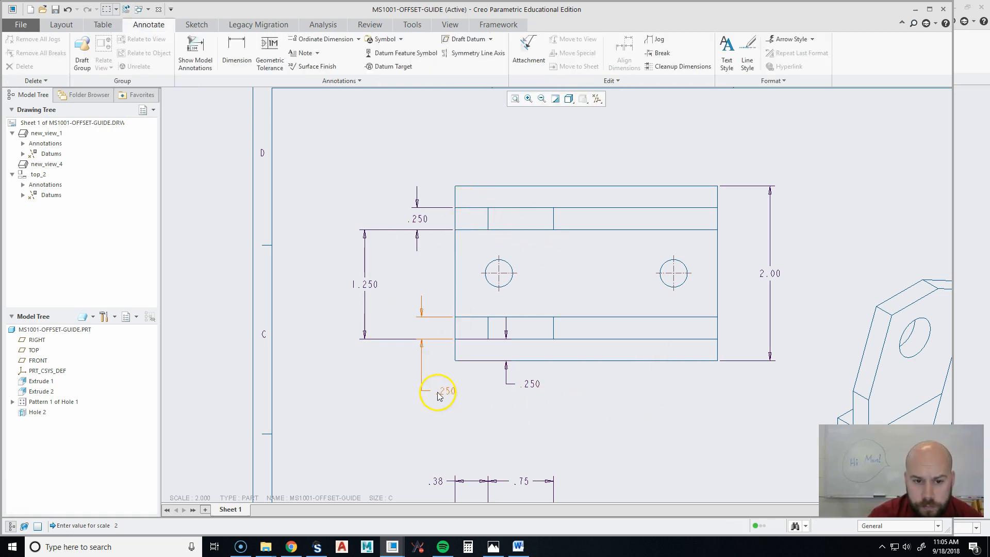
click(441, 392)
drag(443, 390, 442, 379)
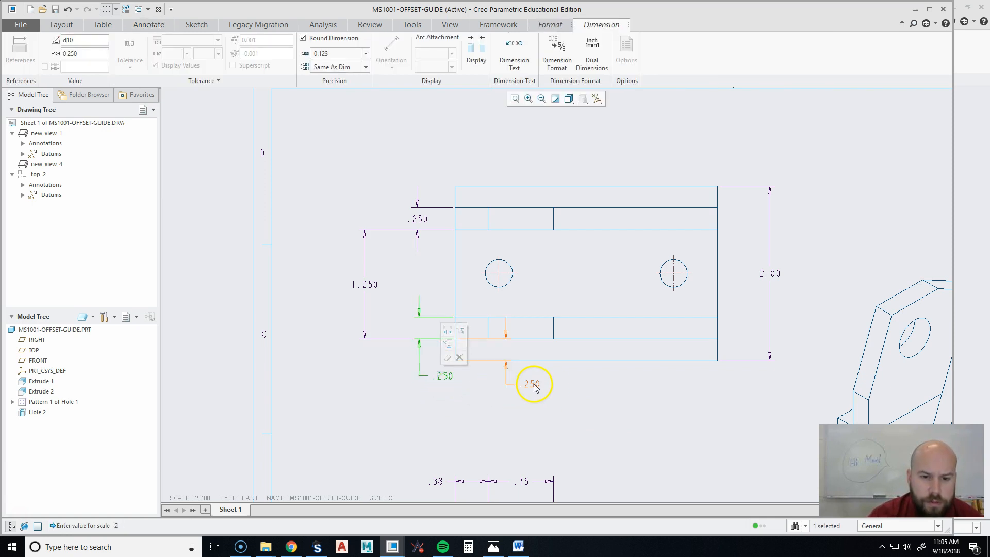
click(465, 415)
click(449, 377)
click(405, 411)
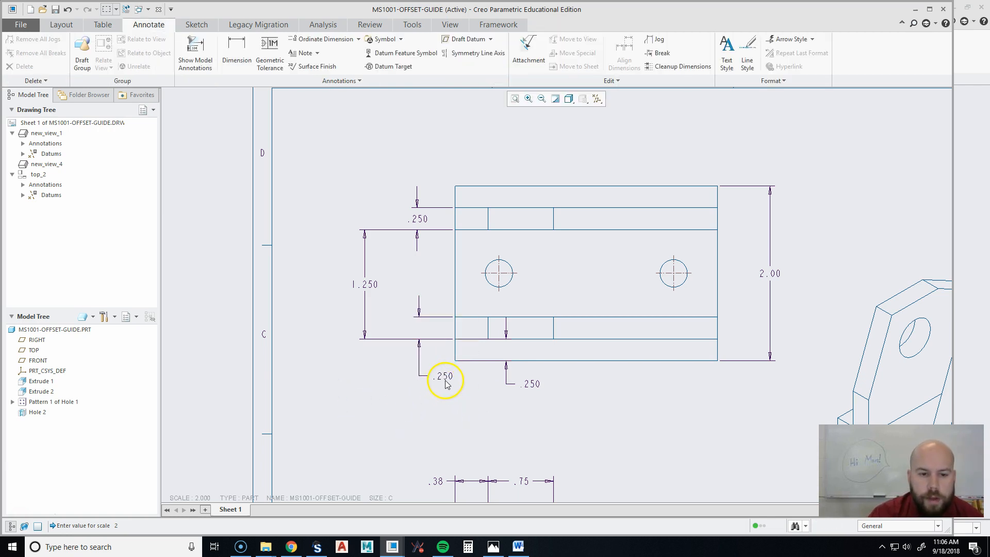
click(447, 381)
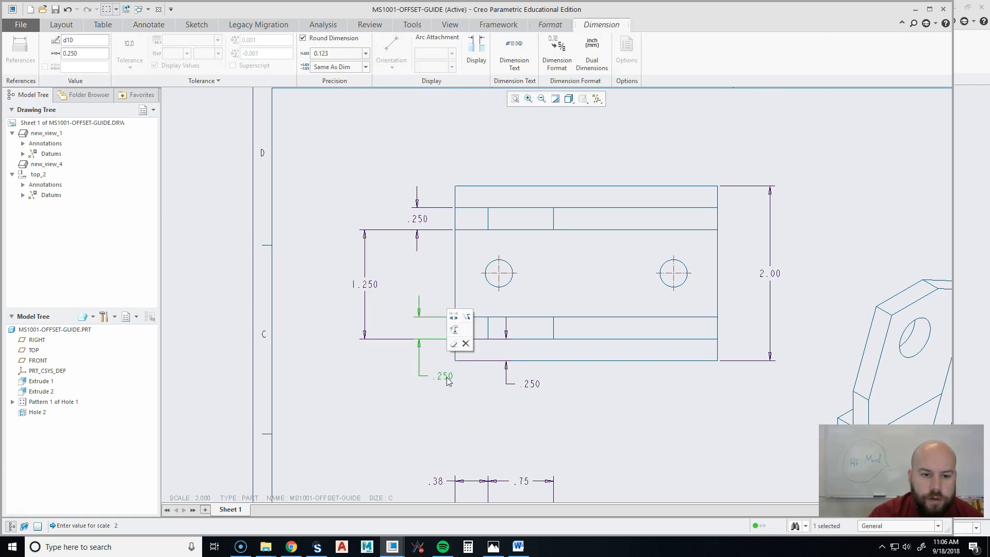
click(455, 332)
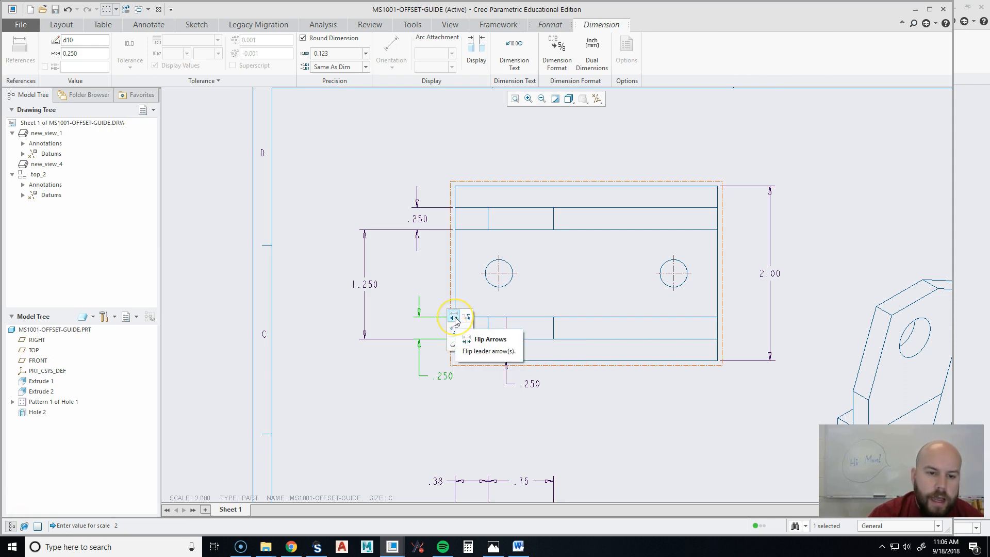
click(454, 333)
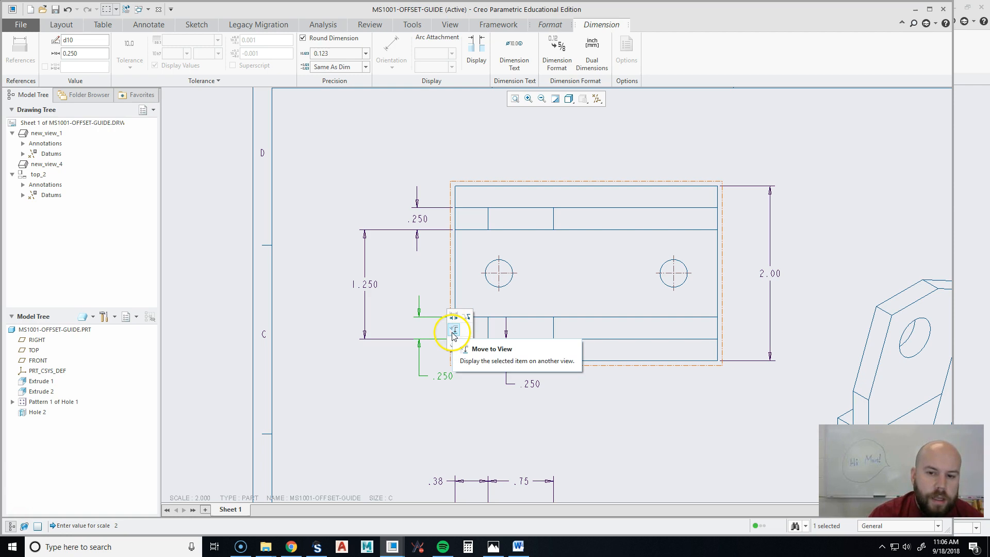
click(586, 420)
middle_drag(667, 449, 567, 249)
scroll(565, 335, down, 4)
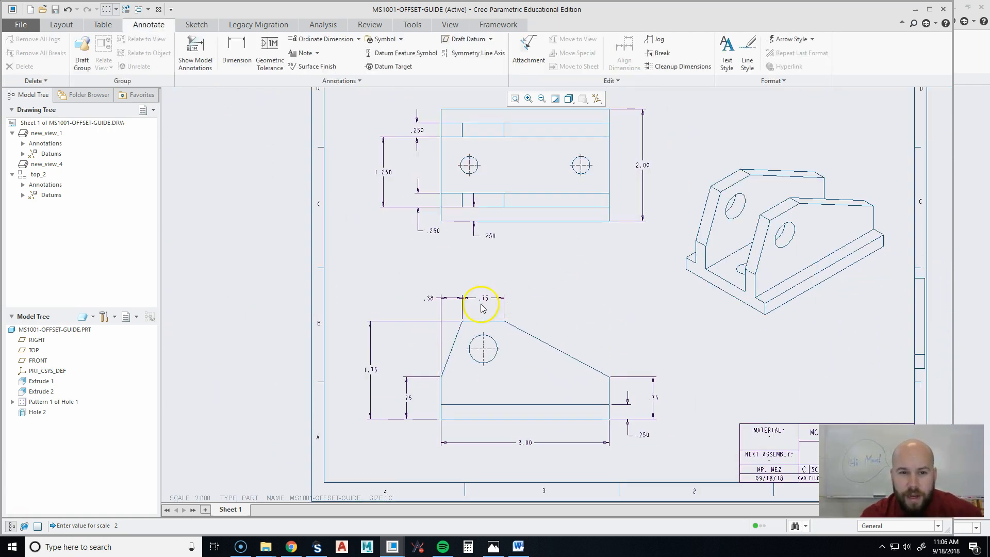
click(528, 442)
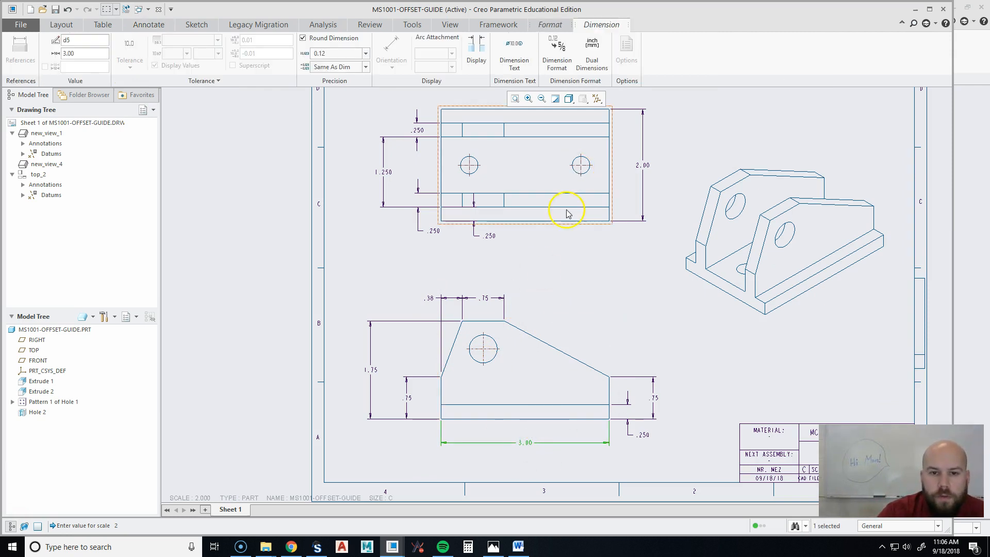
right_click(526, 444)
click(439, 409)
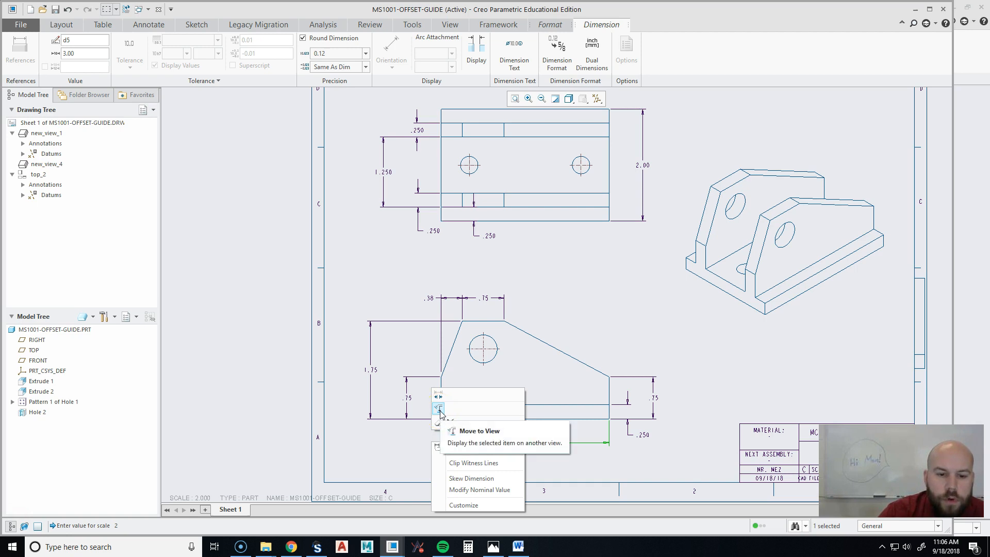
click(440, 410)
click(546, 183)
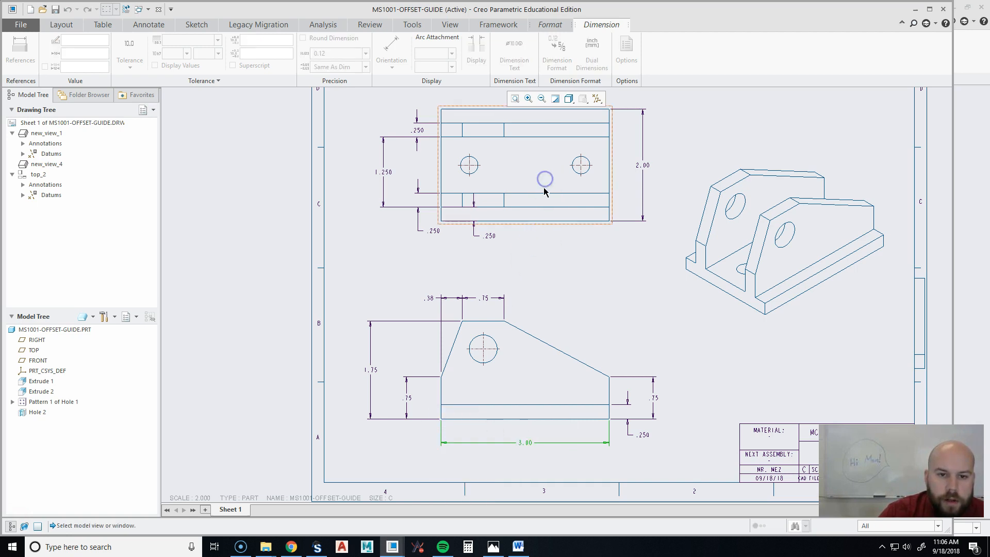
click(549, 468)
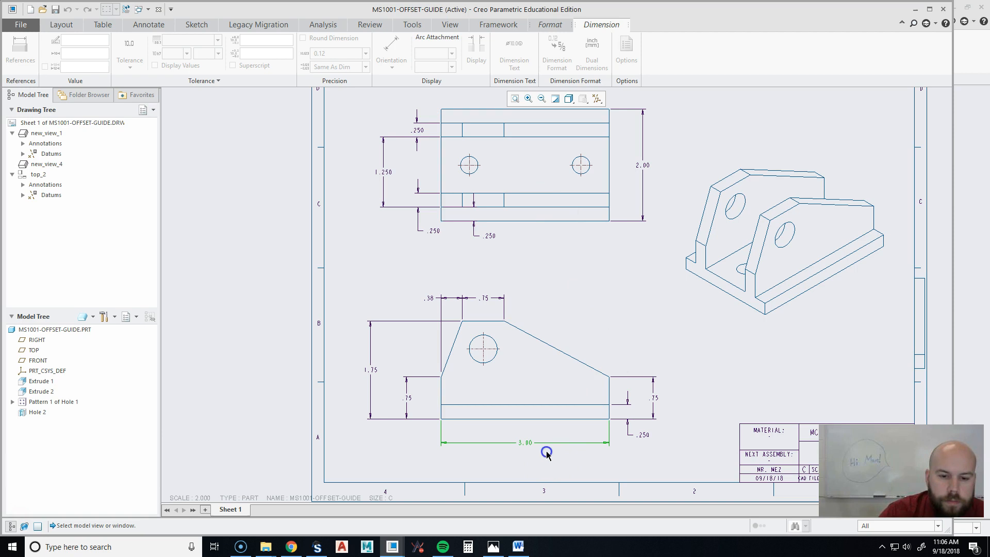
middle_click(492, 458)
- Move the 3.00 overall length dimension from the front view to the top view
middle_drag(566, 458, 554, 432)
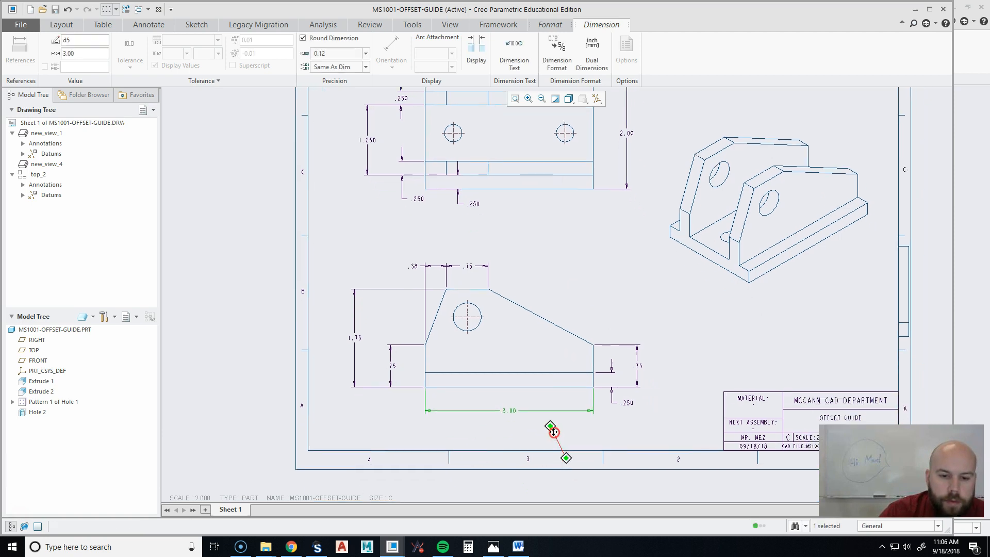
right_click(508, 404)
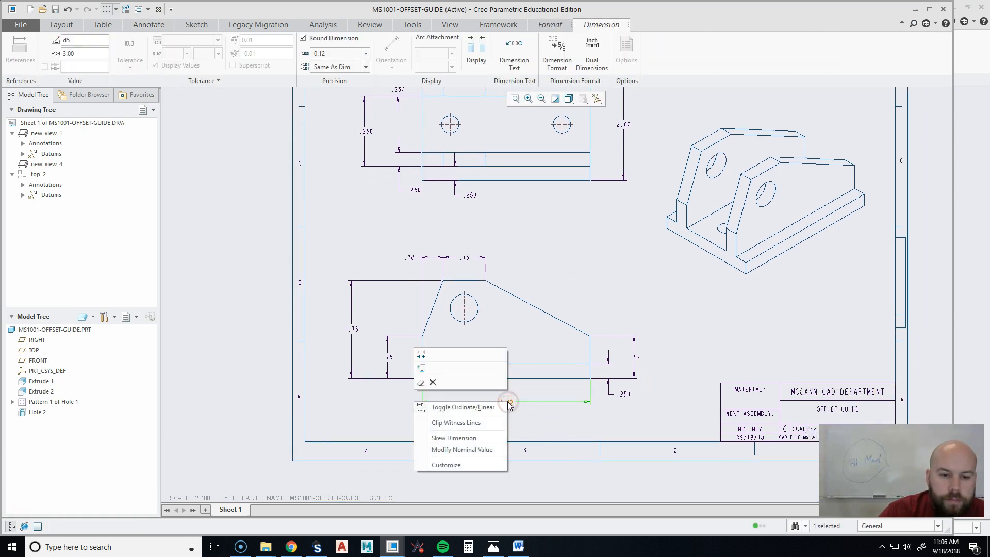
click(422, 369)
click(508, 134)
middle_drag(576, 259, 573, 309)
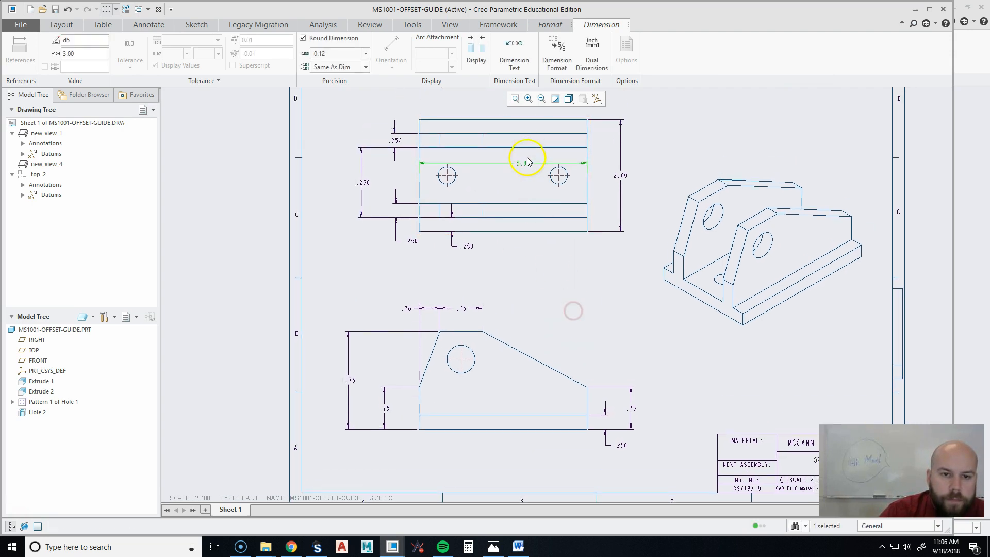
- Move the 3.00 length dimension back to the front view and place it beneath the base
click(547, 326)
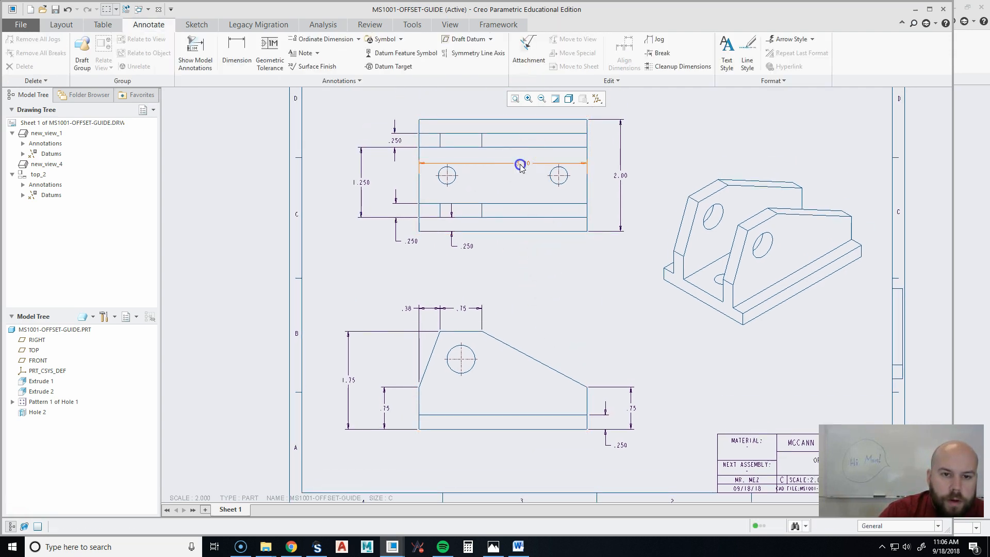
click(521, 168)
click(529, 120)
click(500, 404)
drag(526, 439, 506, 462)
click(575, 287)
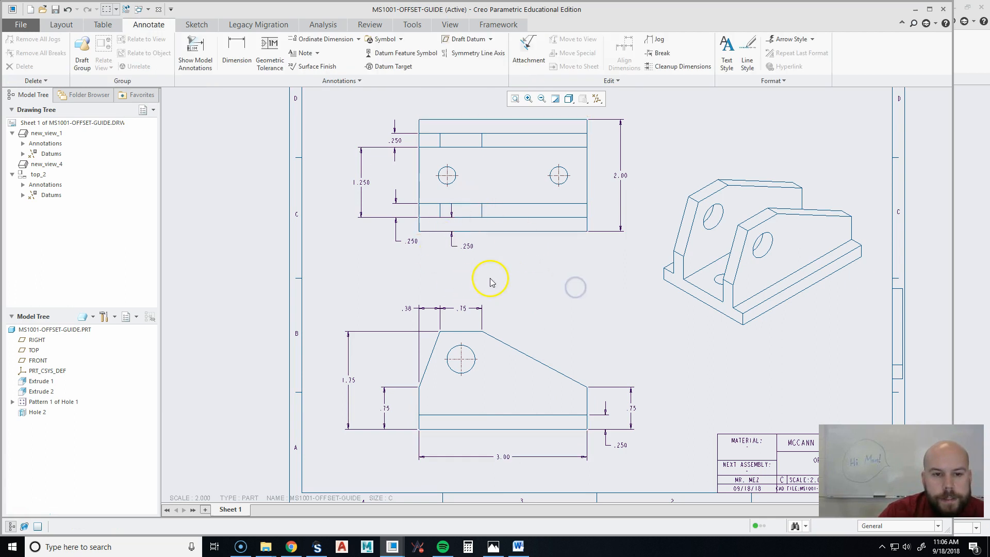
- Shift the top view's lower rib .250 dimension farther out and bring the lower edge .250 dimension outside the view's left edge
middle_drag(533, 271, 557, 317)
scroll(441, 237, up, 2)
scroll(439, 256, down, 5)
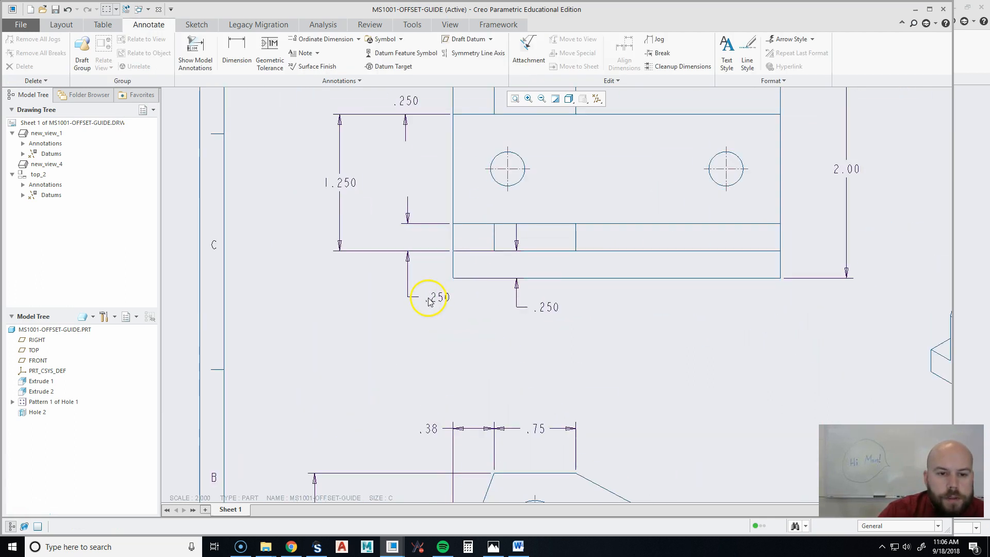
click(438, 297)
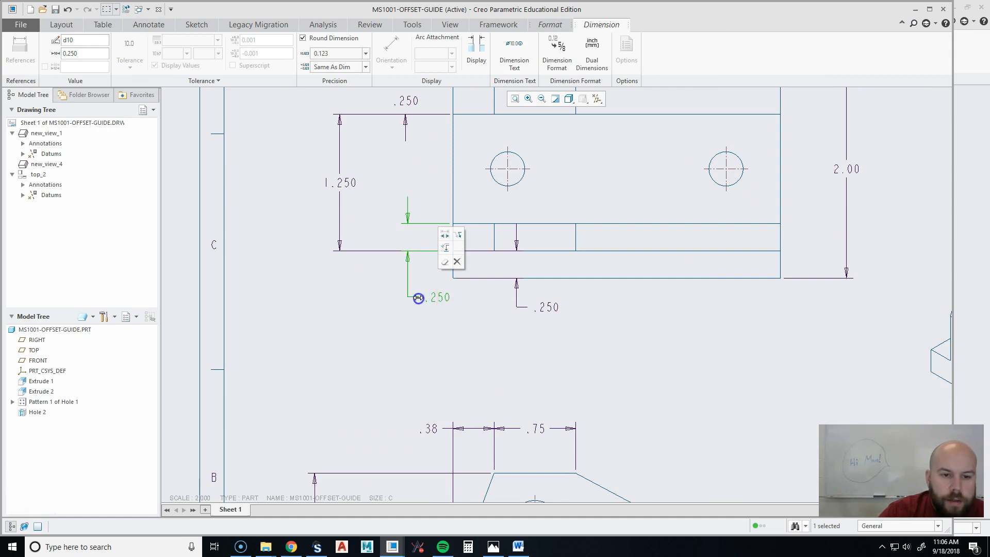
drag(418, 298, 385, 287)
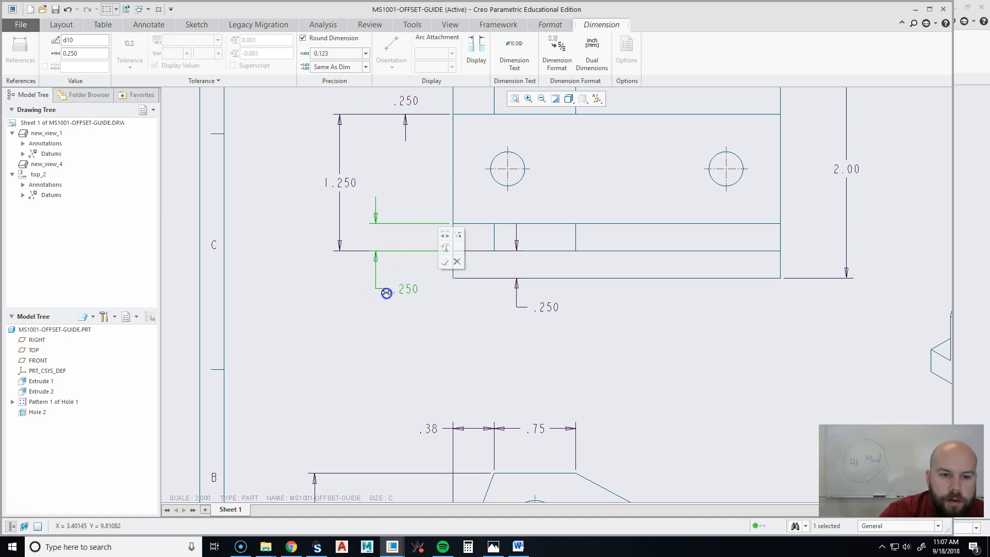
click(547, 308)
drag(552, 306, 463, 304)
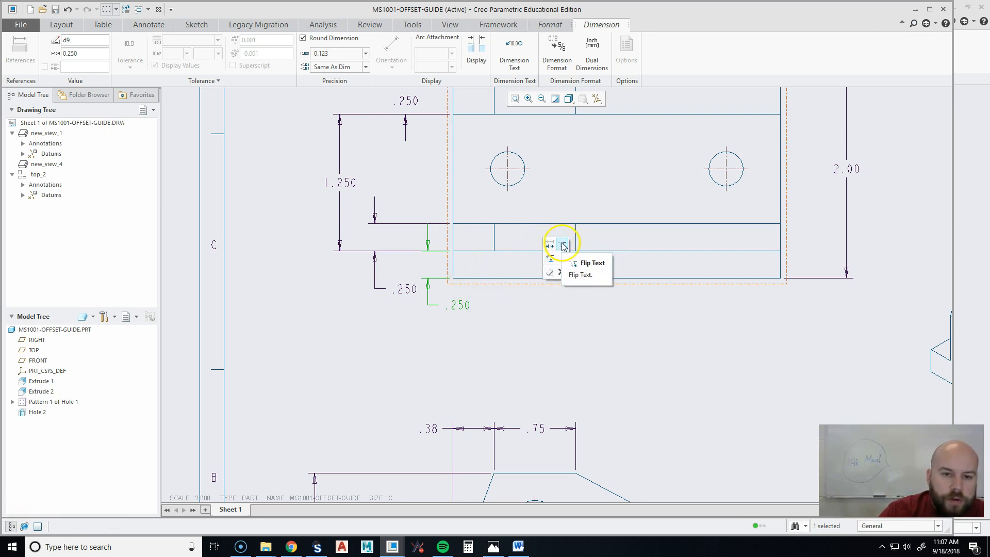
- Flip the text of both lower .250 dimensions to the left of their leaders and stagger them below the 1.250 dimension
click(405, 290)
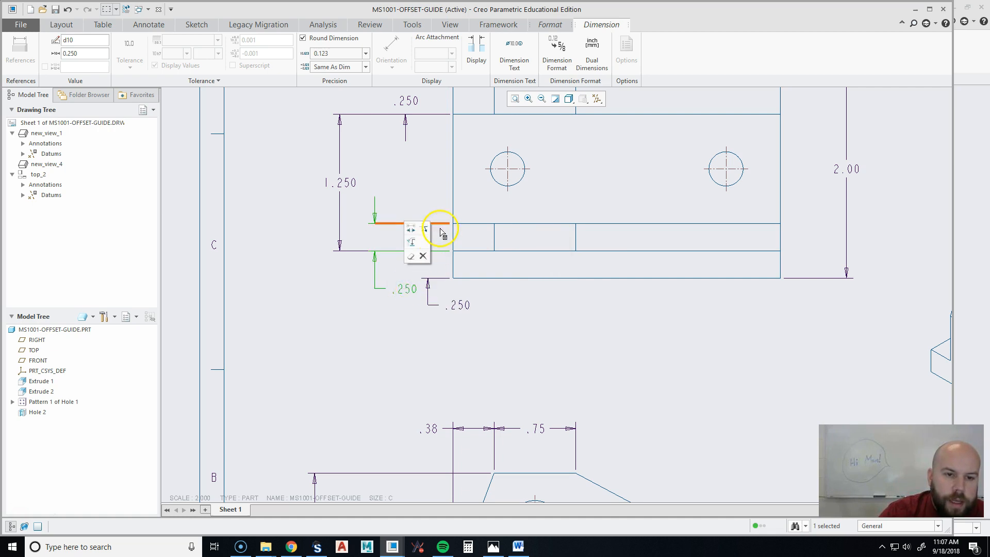
click(423, 230)
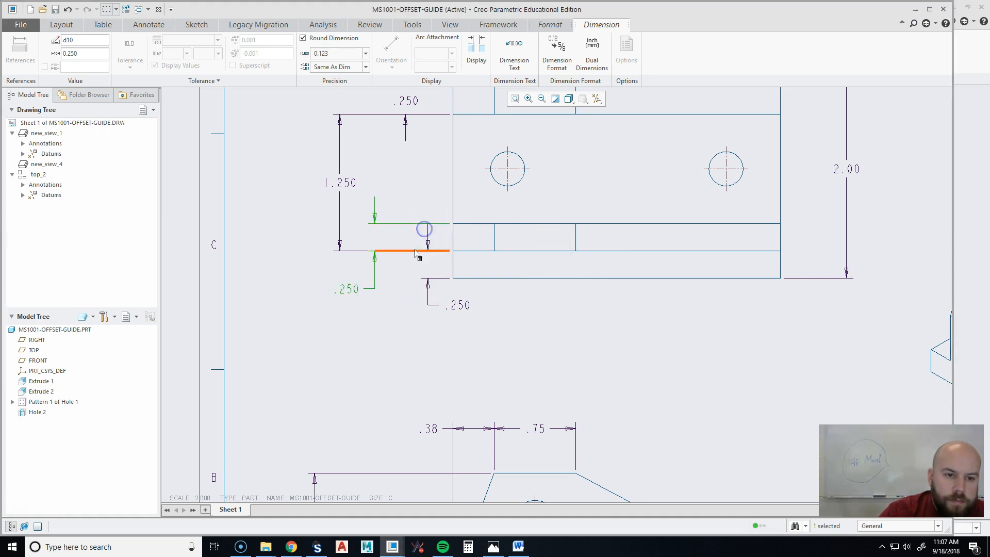
drag(349, 299, 362, 297)
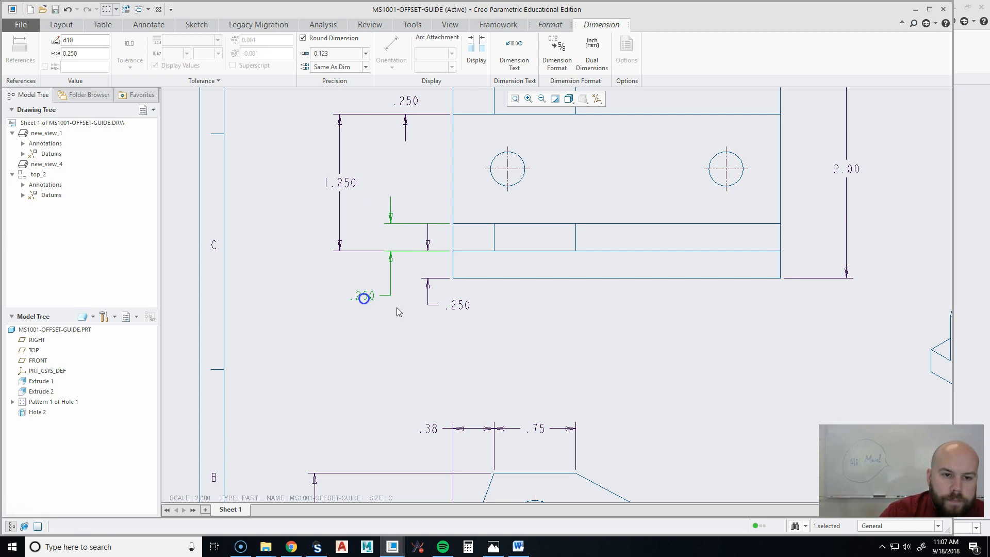
click(462, 307)
click(480, 242)
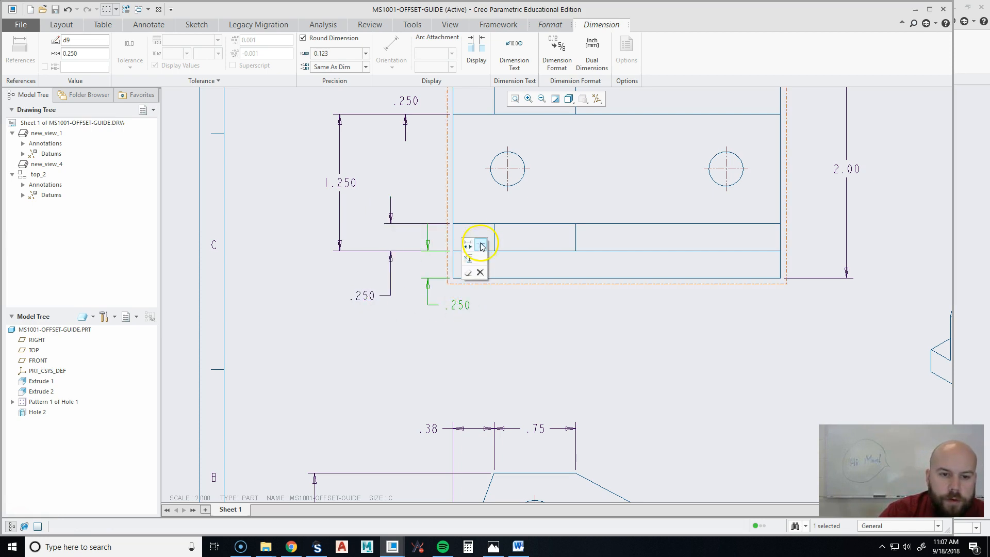
drag(458, 315, 395, 323)
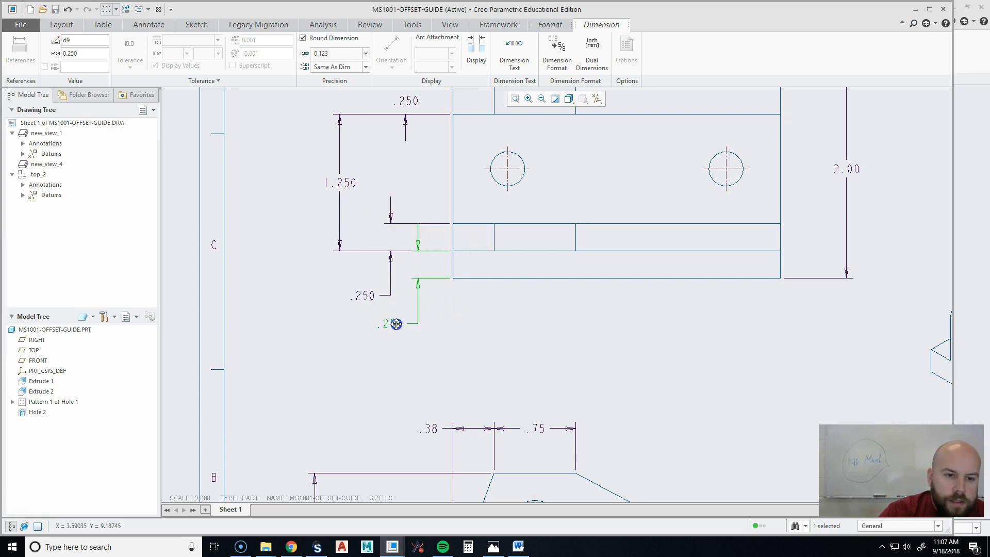
click(503, 326)
- Place the lower rib's .250 text above the rib and align the lower edge .250 dimension beneath it, with arrows inside the witness lines
middle_drag(532, 315, 534, 381)
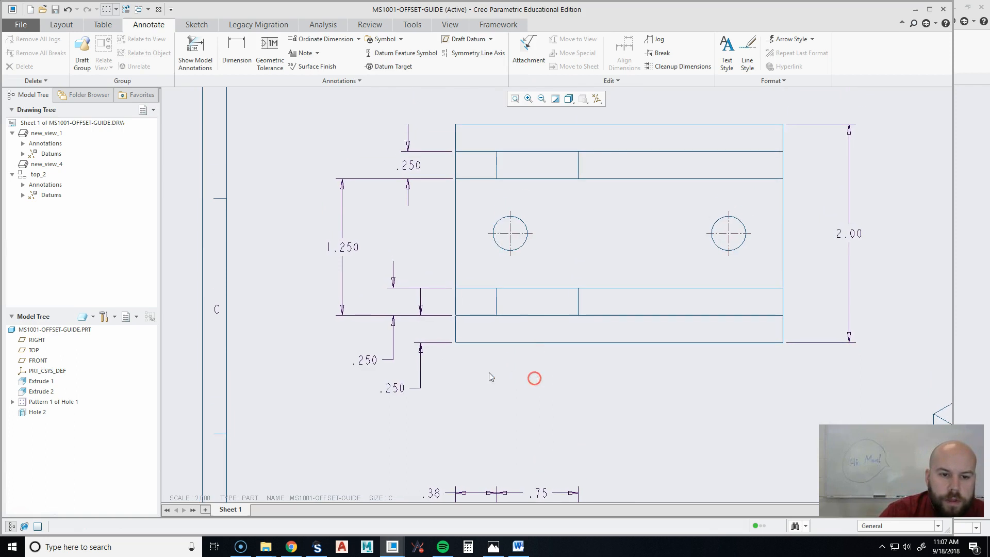
click(396, 389)
drag(390, 387, 386, 269)
right_click(399, 382)
click(372, 363)
click(401, 390)
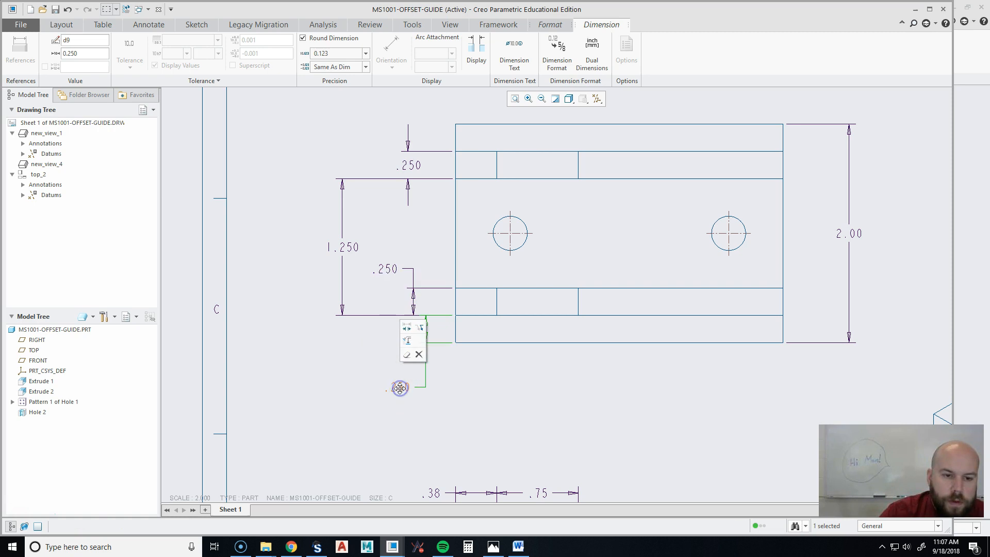
drag(400, 388, 388, 371)
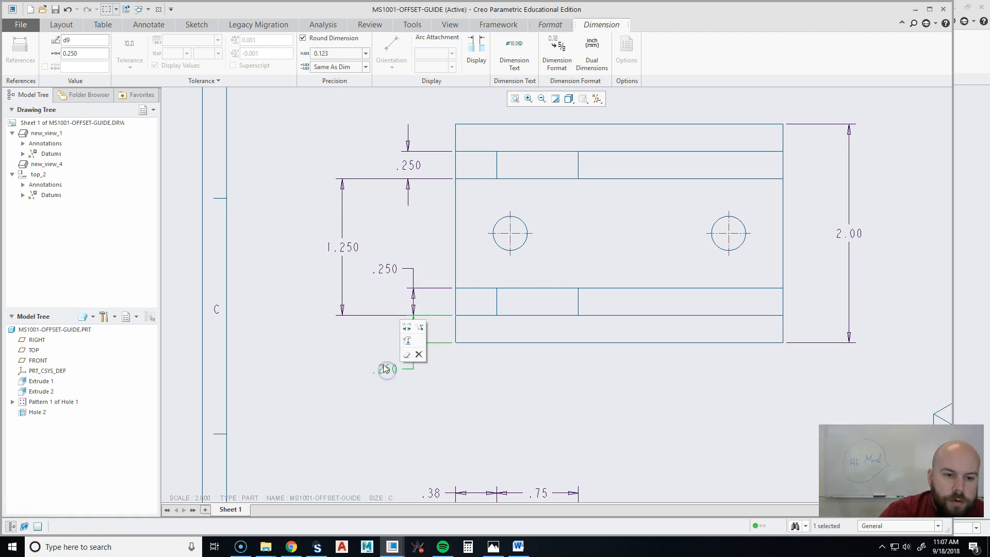
click(457, 395)
- Place the upper rib's .250 text above the rib with inside arrows, roughly aligned with the lower .250 dimensions
middle_drag(461, 234, 462, 288)
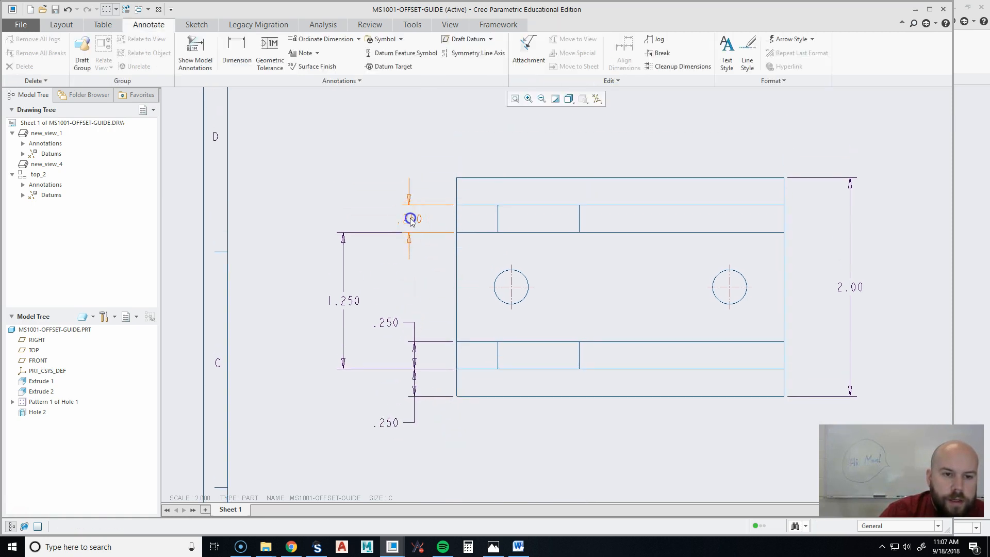
click(411, 219)
drag(411, 217, 390, 177)
click(418, 170)
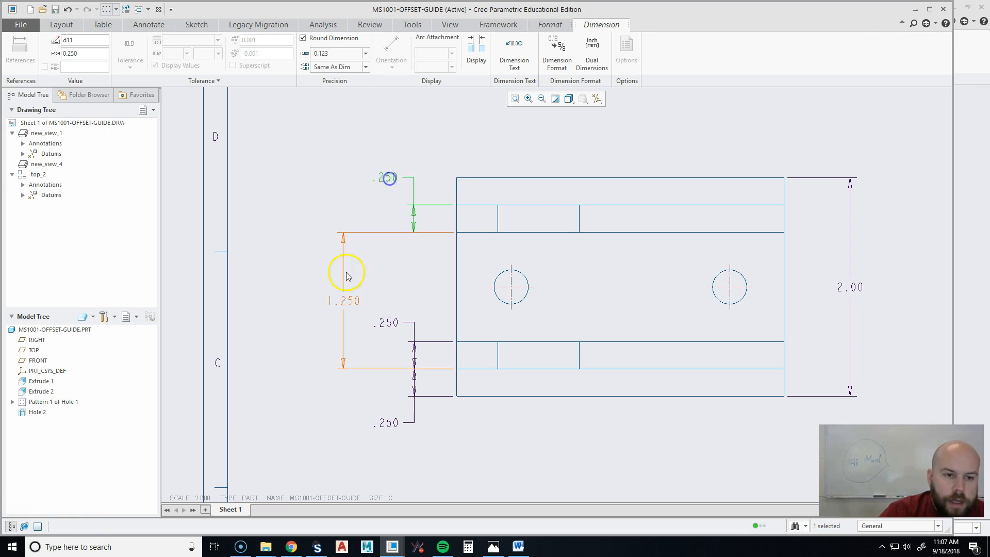
click(346, 304)
click(389, 177)
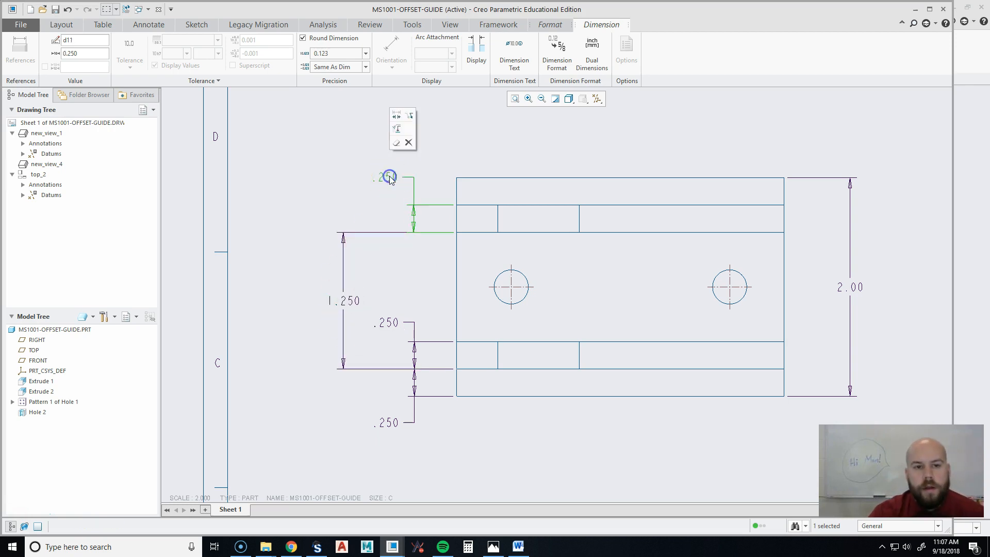
drag(390, 177, 387, 177)
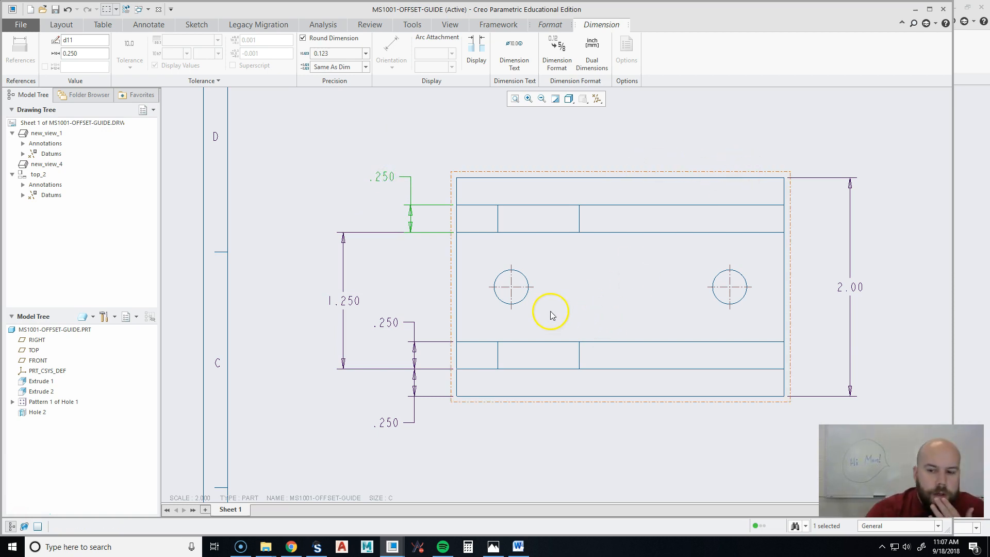
scroll(535, 434, up, 4)
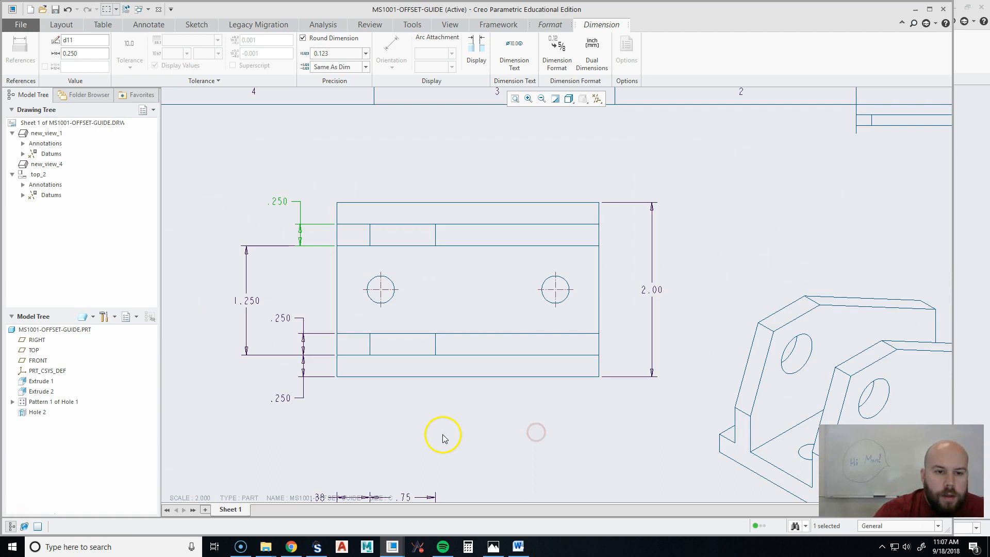
click(520, 424)
- Show the 2.000, .500 and 1.000 model dimensions of the base hole pattern in the top view
scroll(500, 361, up, 5)
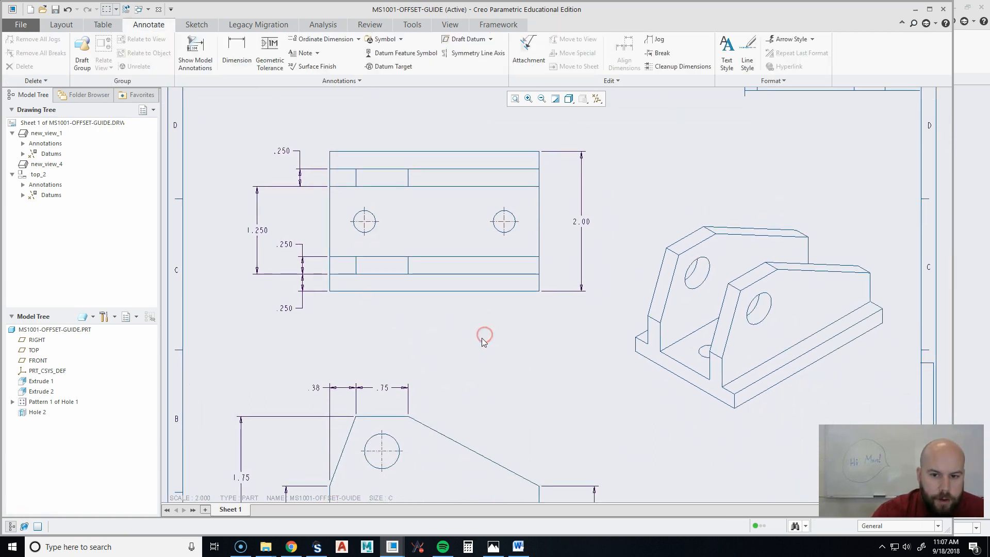
mouse_move(503, 365)
middle_down()
mouse_move(519, 299)
mouse_move(554, 359)
middle_up()
click(197, 55)
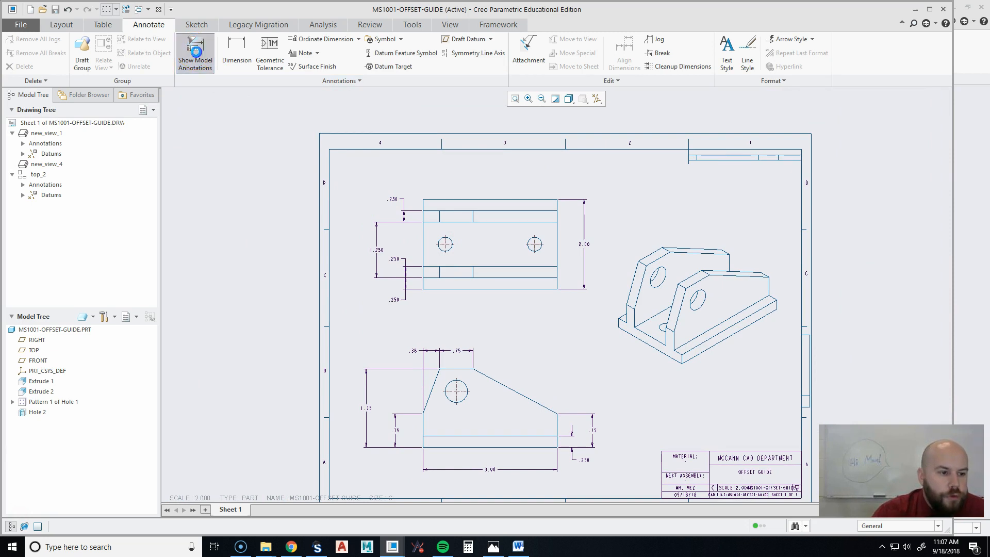
click(67, 402)
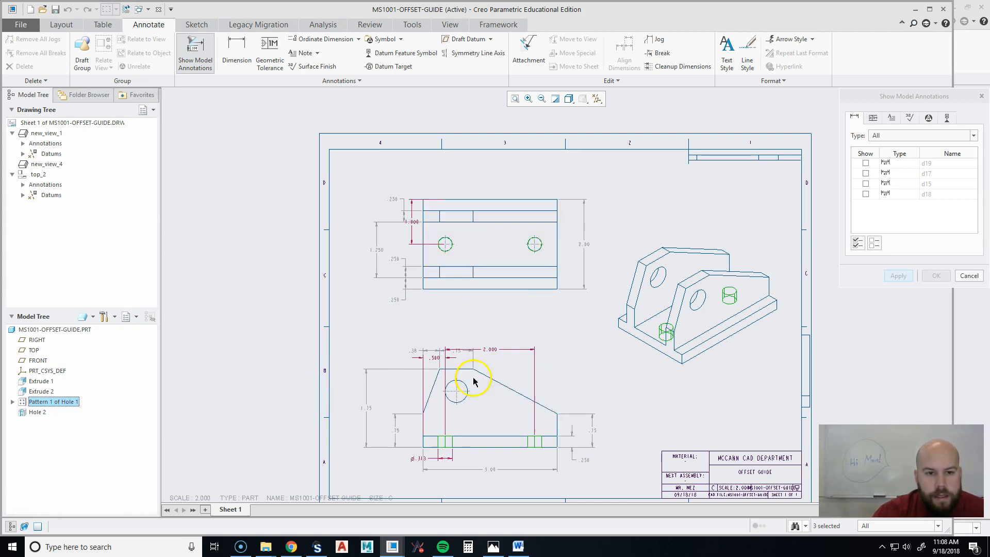
scroll(443, 253, down, 3)
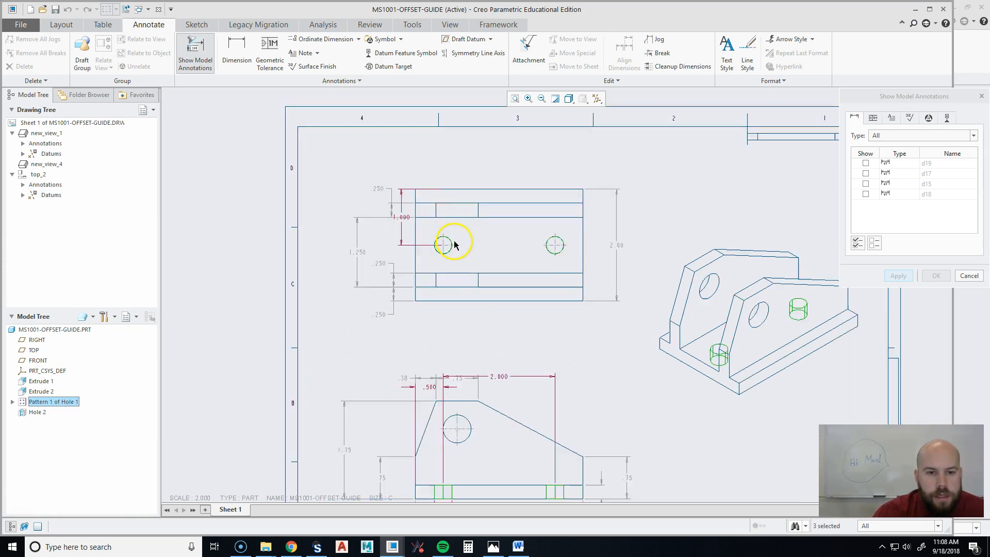
click(443, 257)
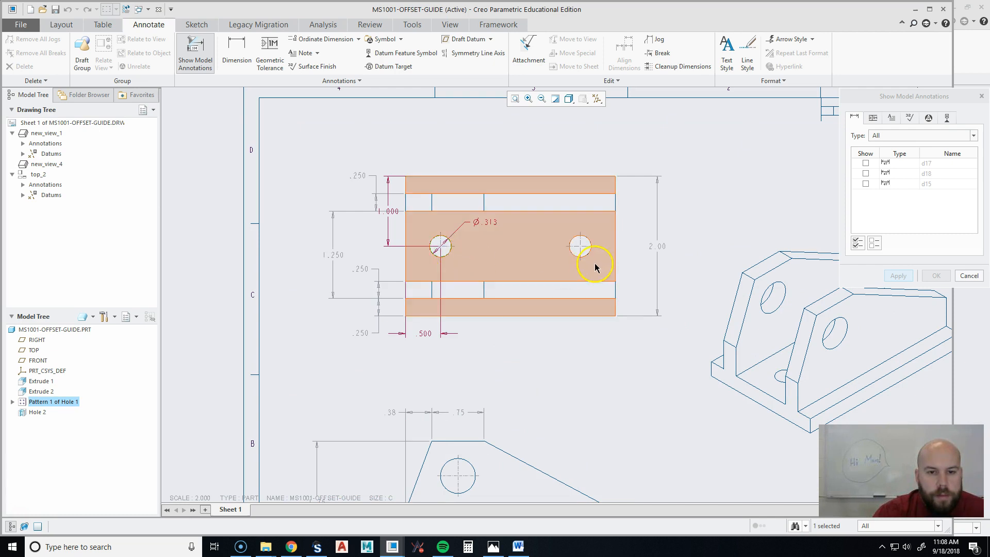
click(580, 256)
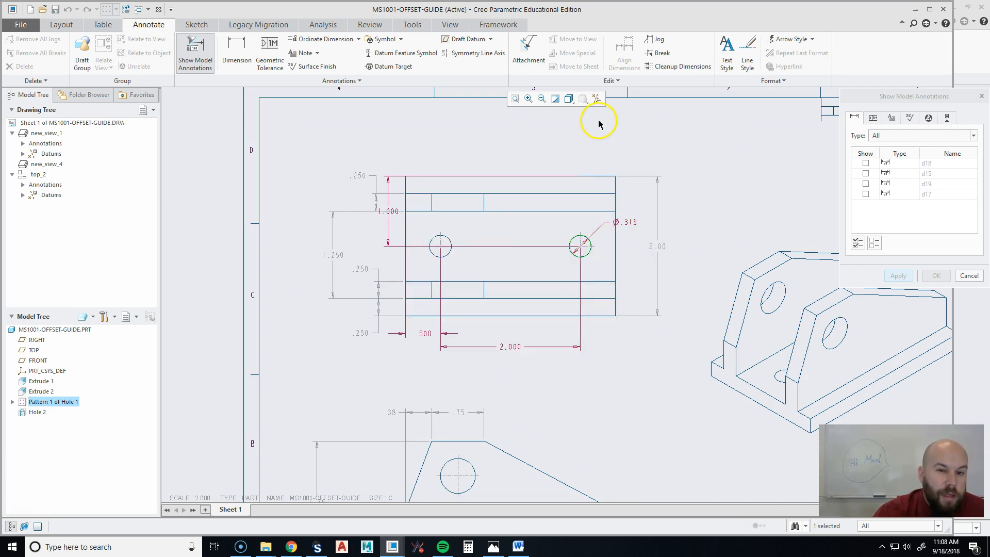
click(628, 225)
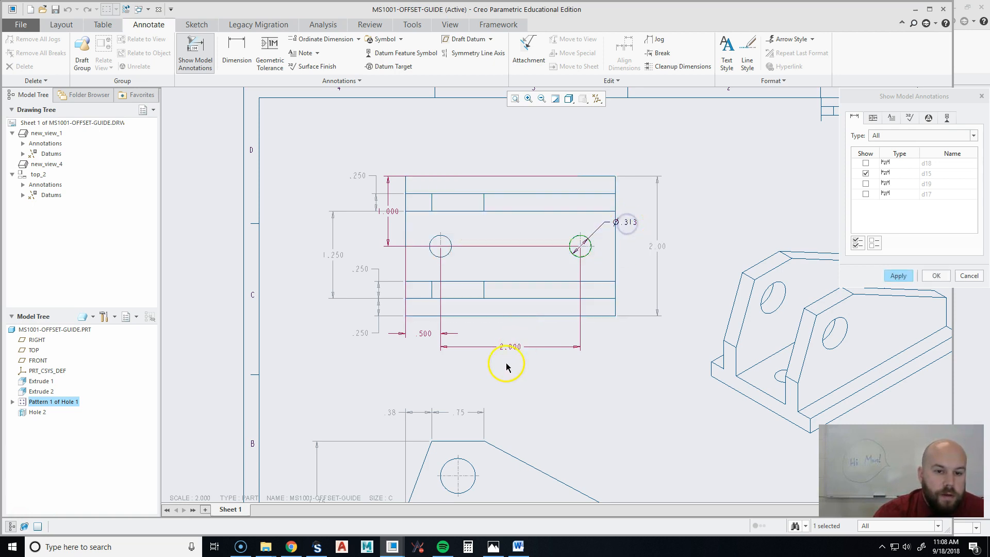
click(514, 347)
click(426, 335)
click(391, 211)
click(625, 222)
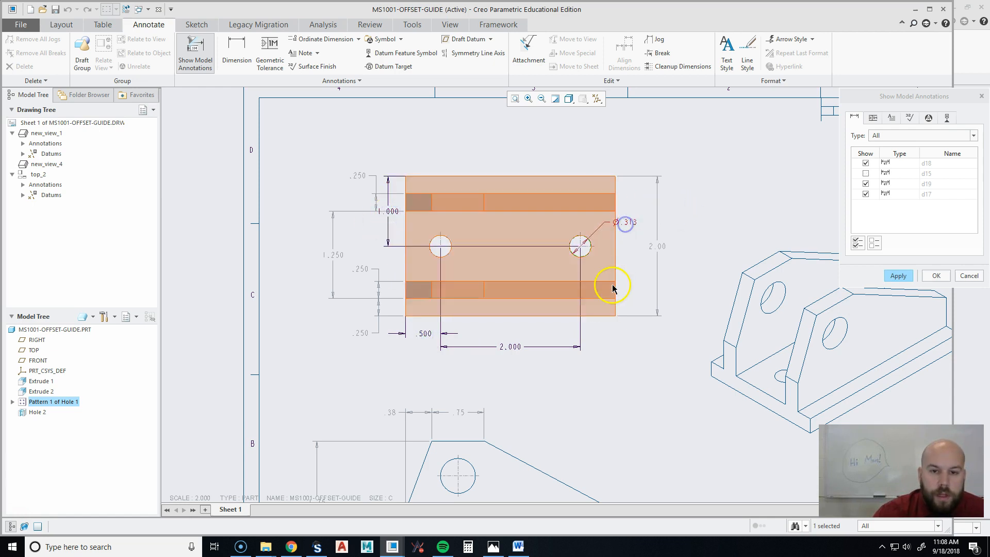
click(896, 276)
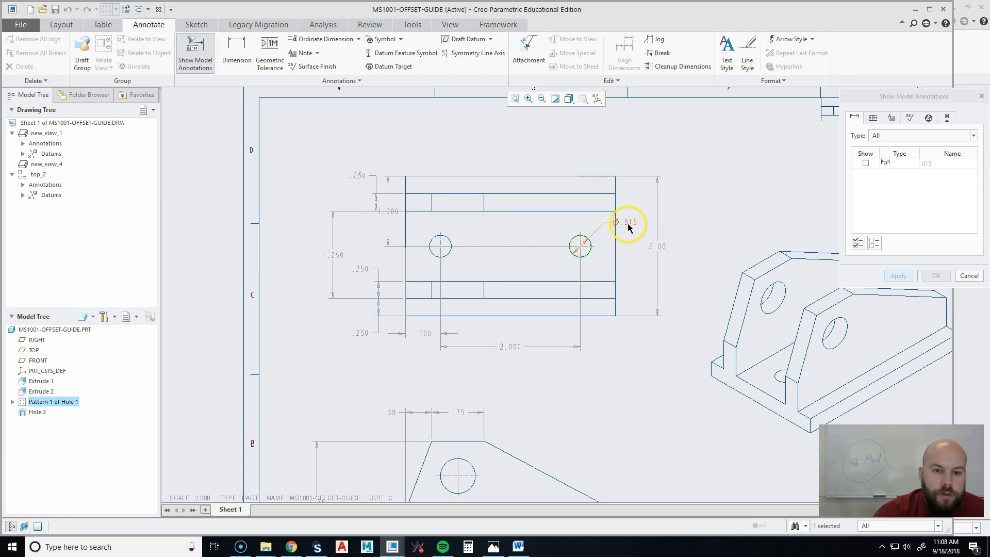
- Show the Ø.313 diameter dimension on the top view's right hole and finish adding model annotations
click(453, 243)
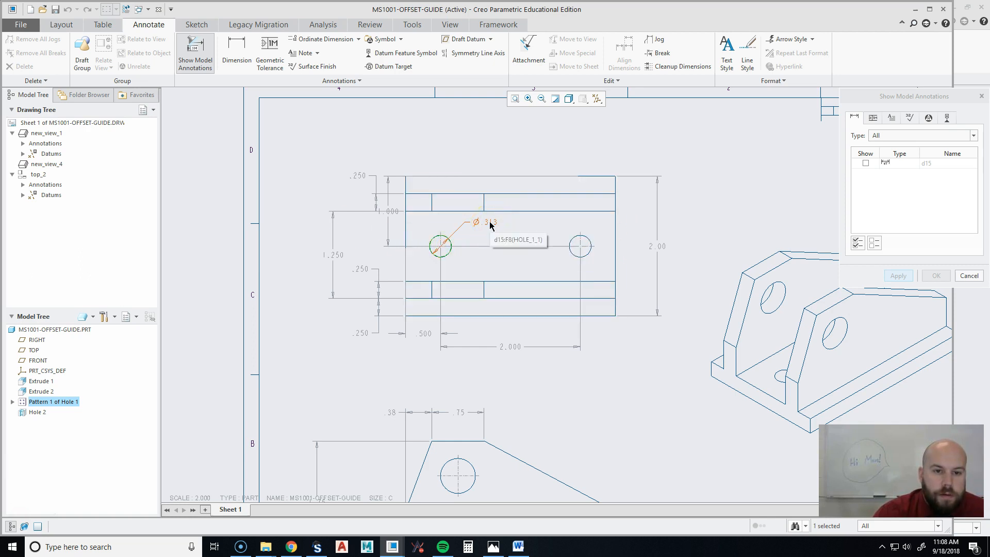
click(575, 256)
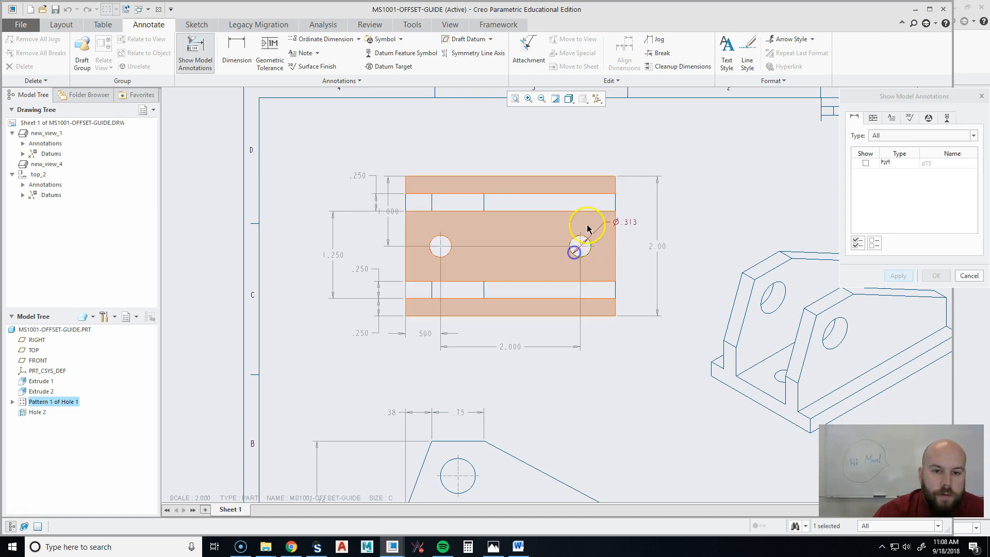
click(631, 223)
click(636, 375)
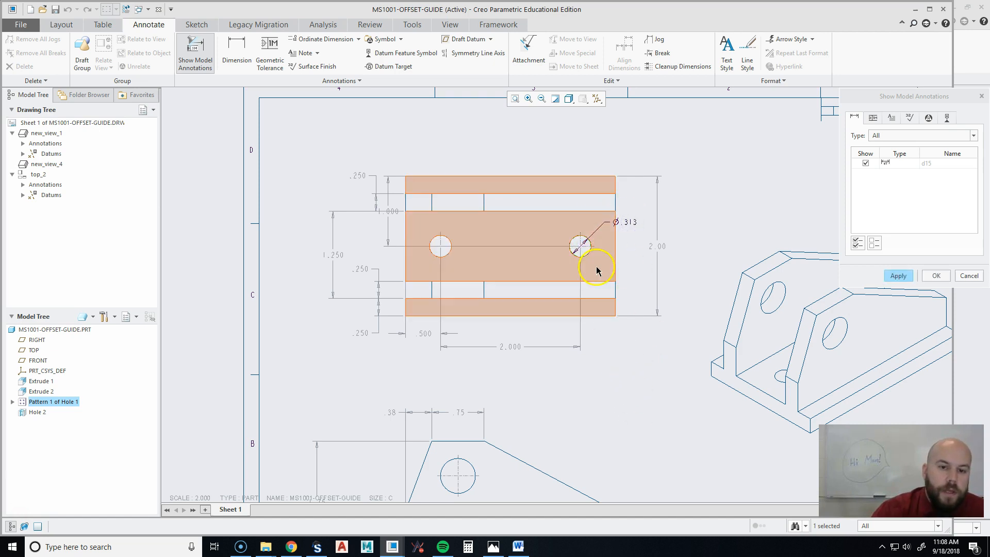
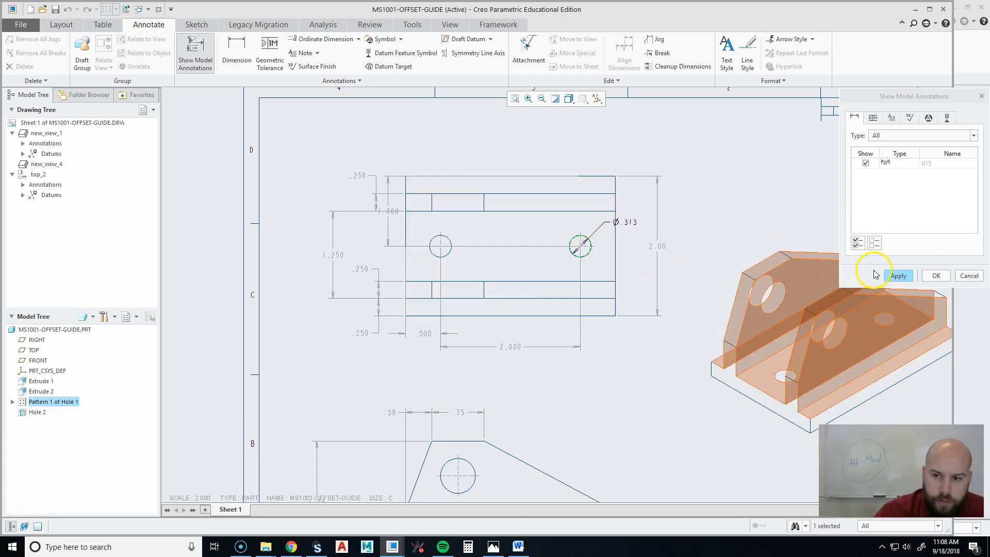
click(937, 278)
- Align the 2.000 and .500 hole dimensions below the top view, with the .500 text outside, and shift the 1.000 dimension farther out from the left edge
click(508, 352)
click(512, 345)
drag(512, 348, 517, 360)
click(436, 340)
drag(423, 334, 378, 360)
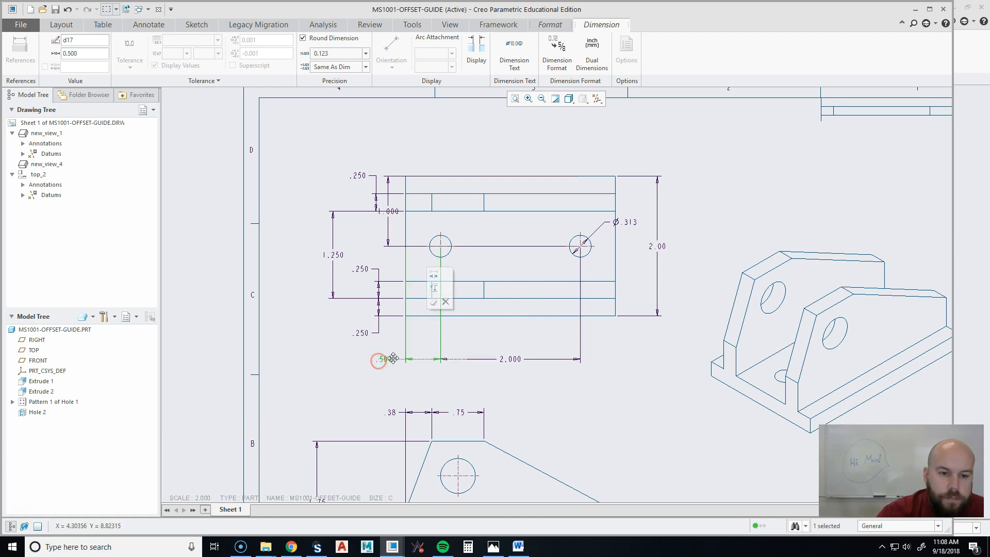
click(513, 387)
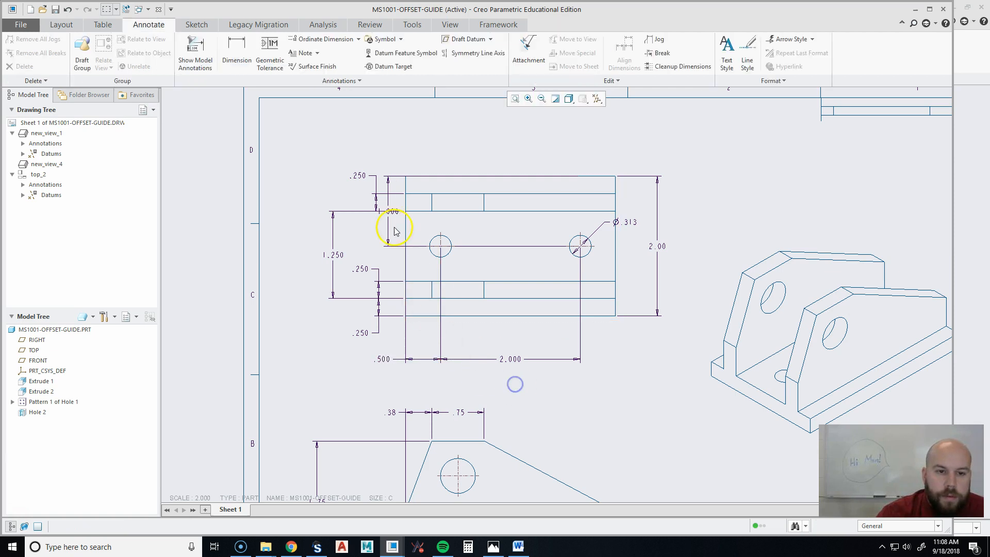
click(385, 218)
drag(386, 218, 364, 213)
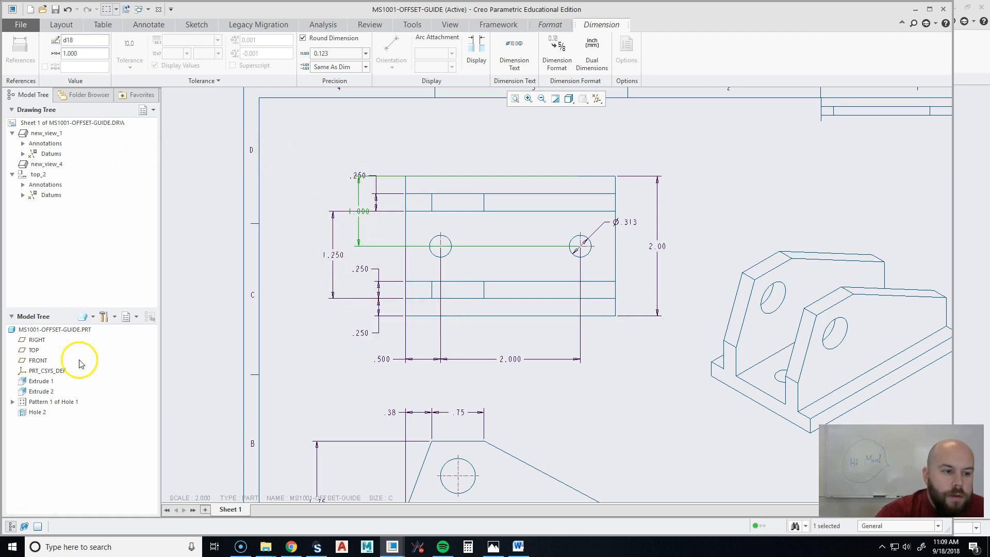
- Open the MS1001-OFFSET-GUIDE part and edit the definition of the pattern's first base hole
click(59, 331)
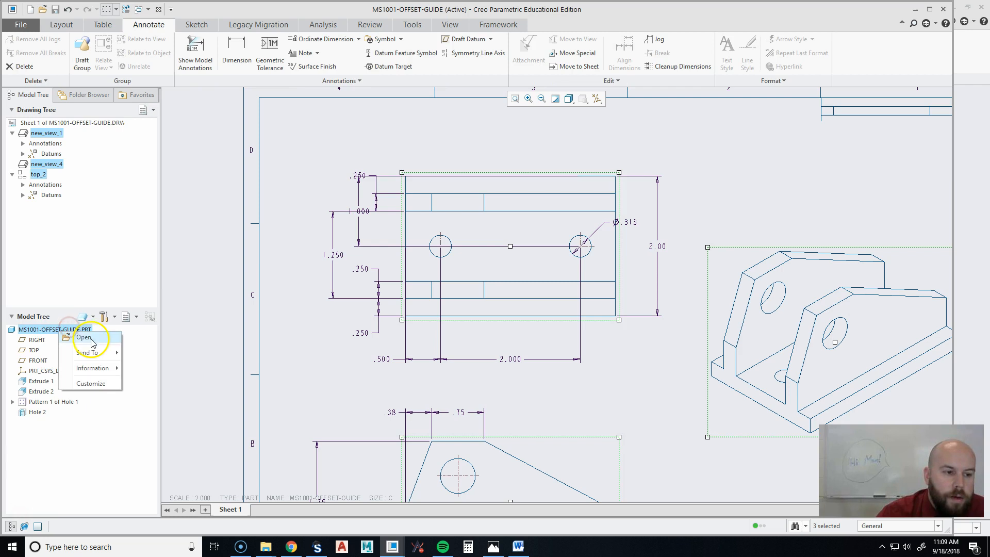
click(85, 341)
scroll(476, 341, up, 5)
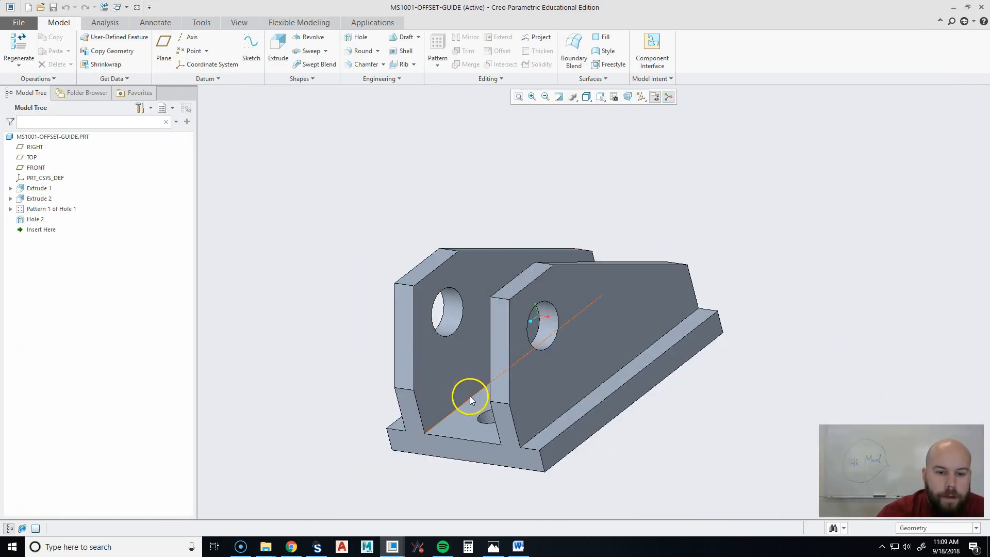
click(487, 419)
middle_drag(512, 418, 487, 418)
click(487, 418)
right_click(487, 419)
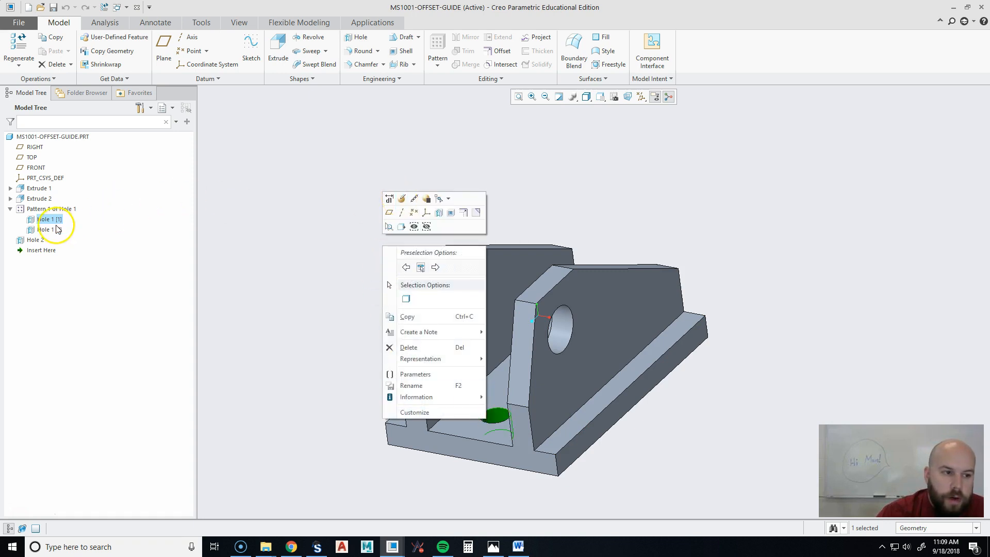
click(402, 199)
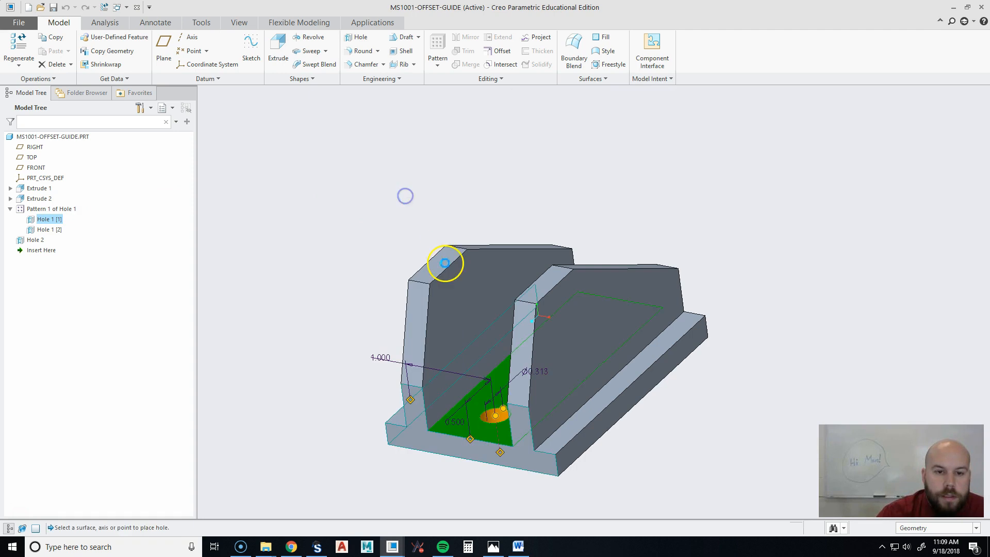
- Reattach the hole's 1.000 offset reference to the opposite long side of the base, then save the part and return to the drawing
drag(411, 399, 575, 455)
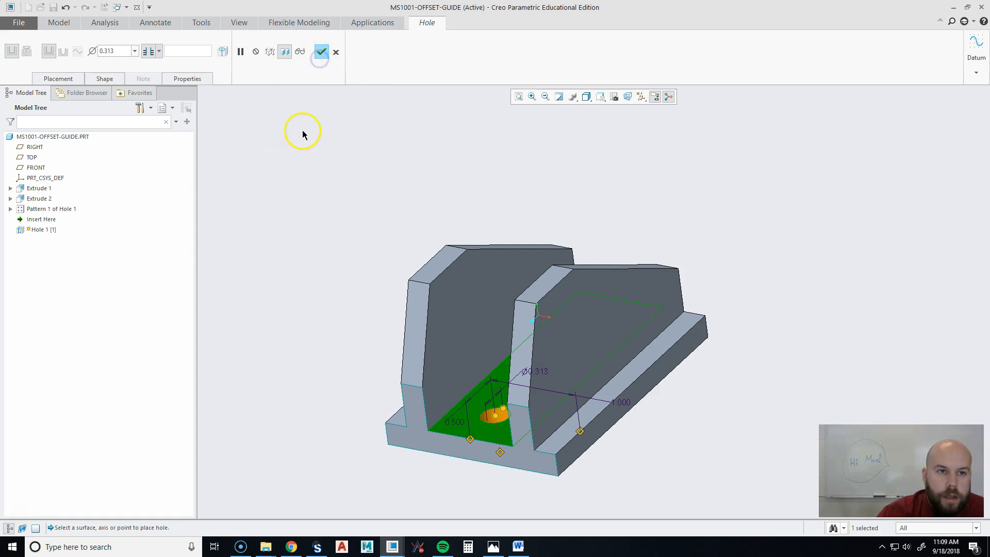
middle_click(335, 235)
click(773, 221)
key(ctrl+s)
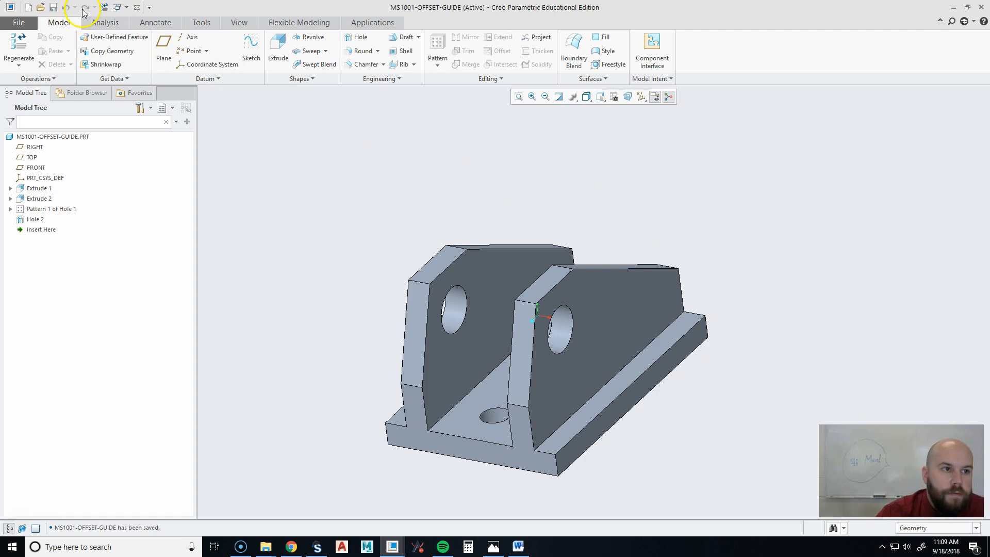
click(137, 8)
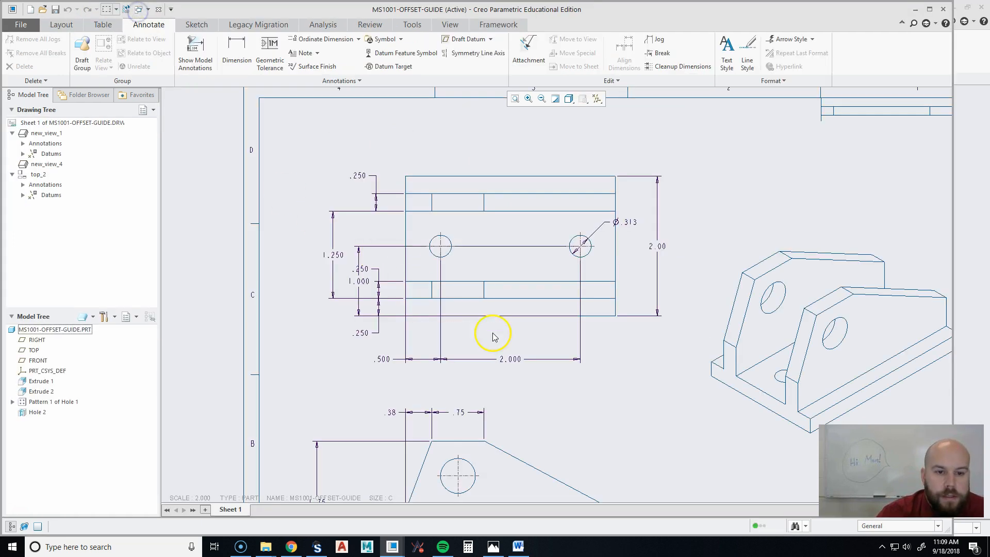
- Move the 1.000 hole dimension to the right side of the top view and place the 2.00 dimension farther out beyond it
click(363, 283)
drag(361, 281, 640, 282)
click(662, 248)
click(636, 268)
- Shorten the 1.000 dimension's witness lines so they start just outside the right hole and the view's lower right corner
drag(585, 250, 599, 256)
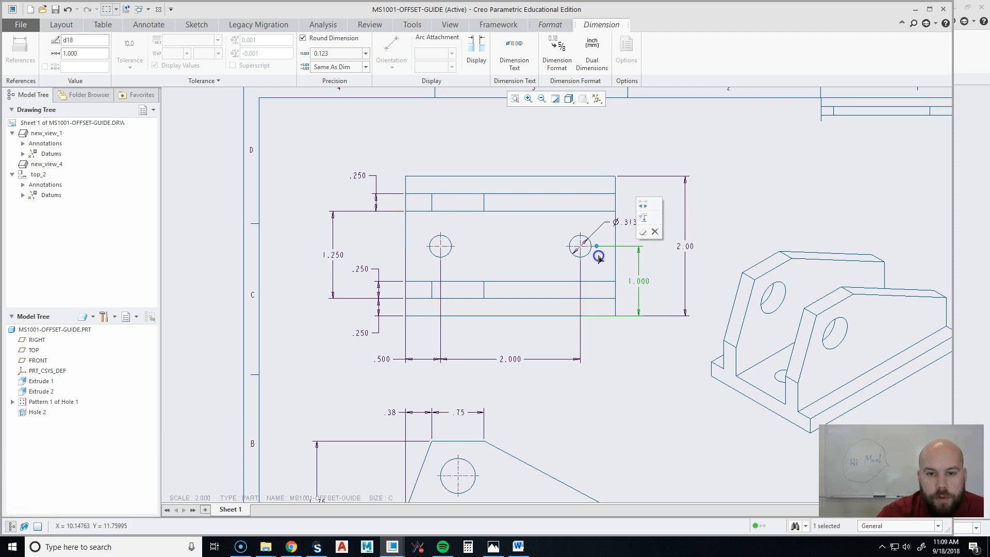
drag(599, 257, 581, 250)
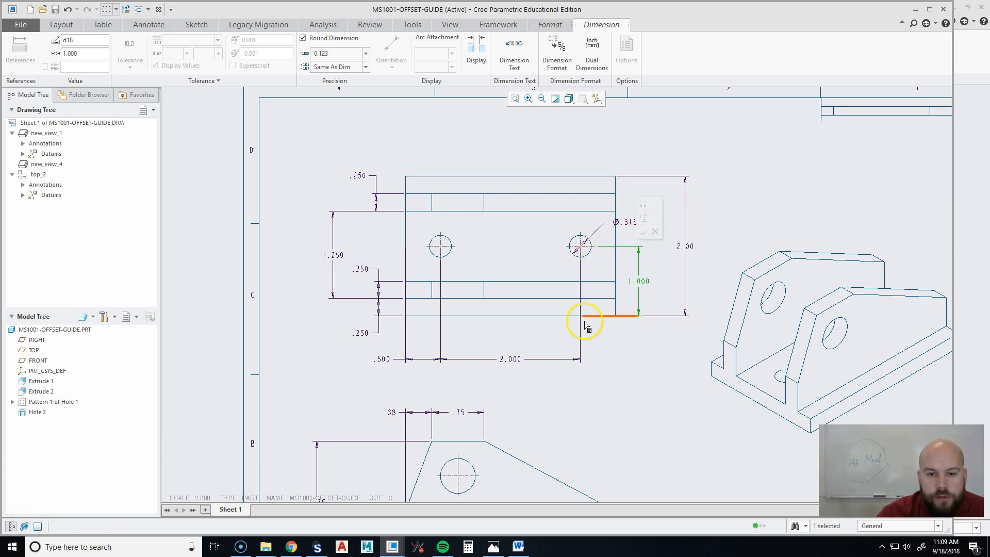
drag(586, 320, 615, 323)
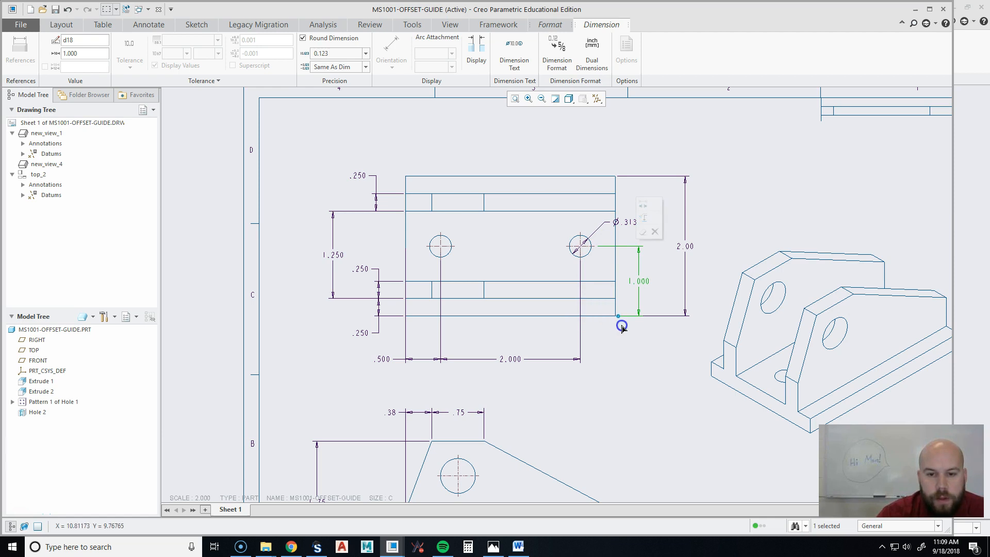
click(641, 349)
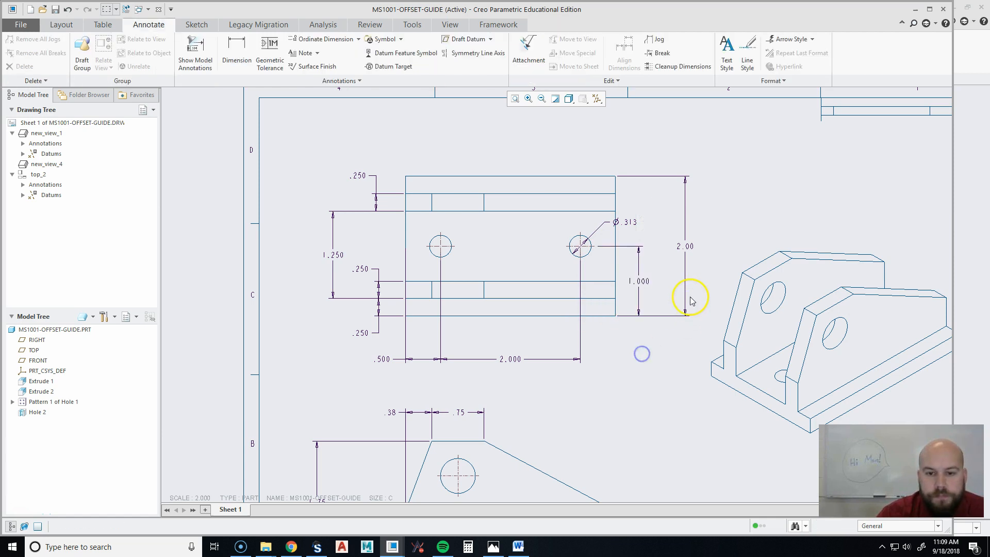
- Place the Ø.313 text below the top view's lower right corner, with its leader pointing to the right hole
click(630, 227)
drag(628, 221, 637, 356)
drag(638, 359, 636, 346)
click(643, 404)
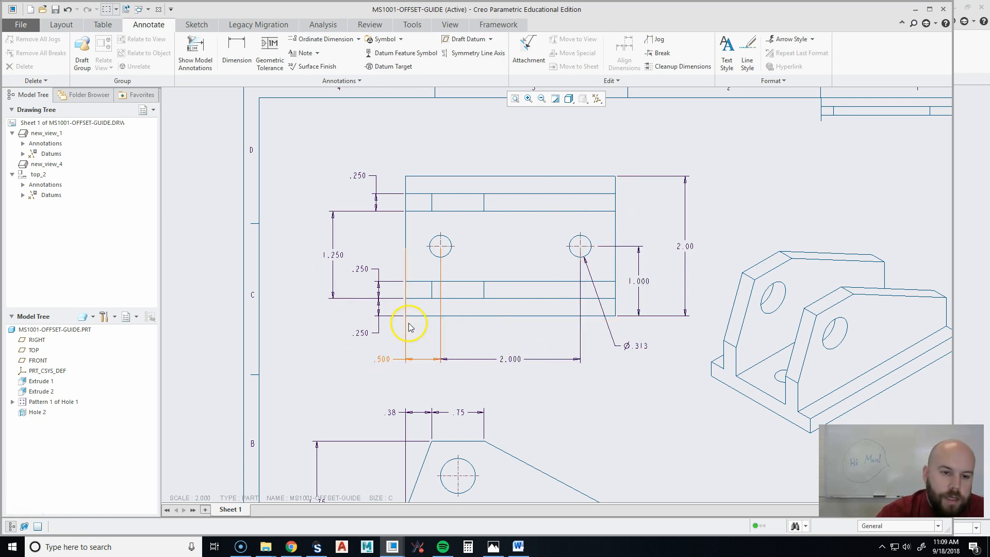
- Shorten the hole-side witness lines of the .500 and 2.000 dimensions so they start just below the two holes
click(441, 243)
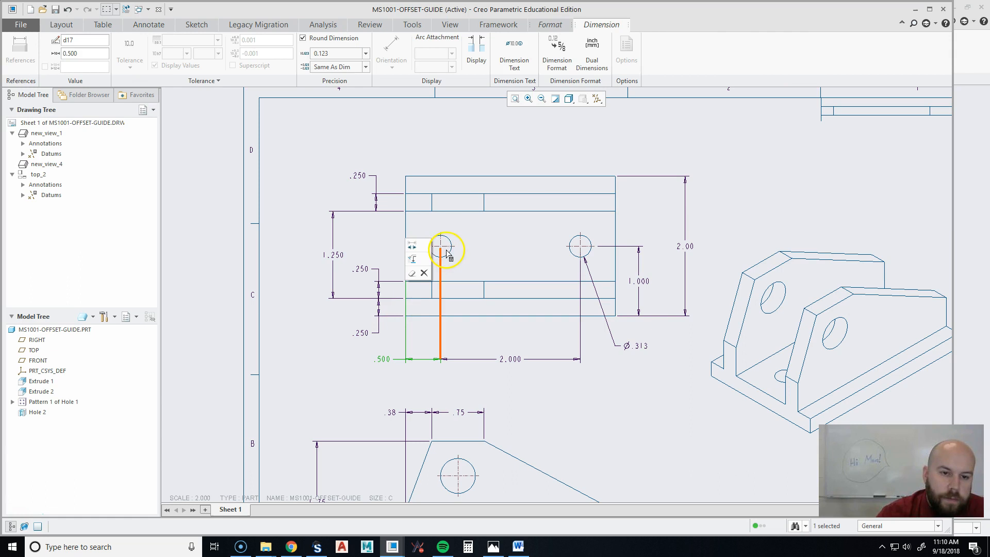
ctrl+click(515, 362)
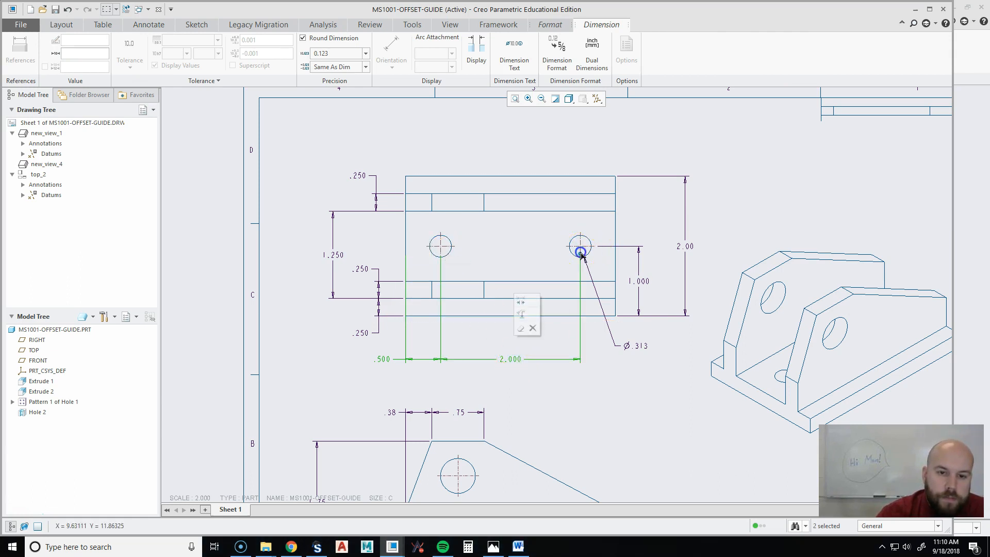
mouse_move(583, 266)
mouse_down()
mouse_move(582, 351)
mouse_move(577, 237)
mouse_move(581, 371)
mouse_move(582, 271)
mouse_up()
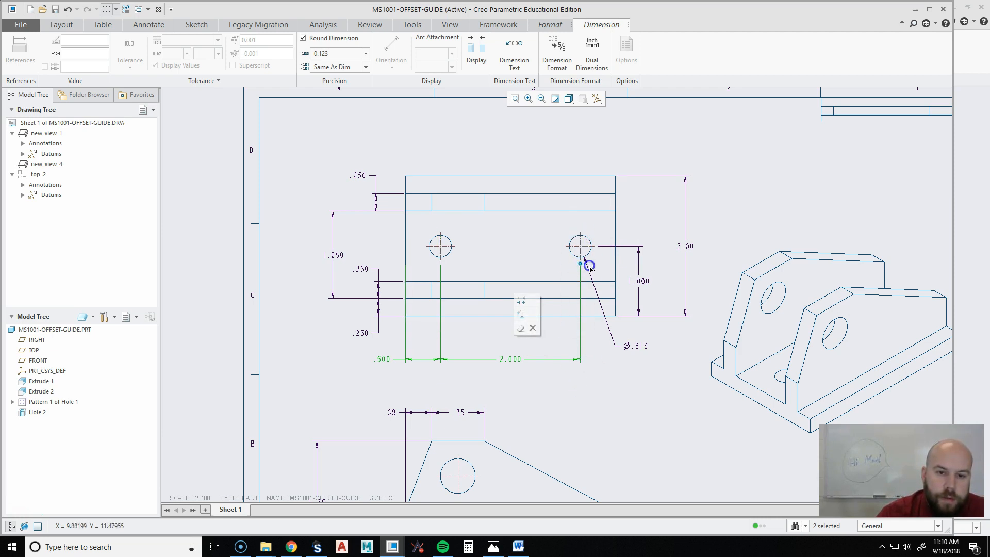
click(369, 235)
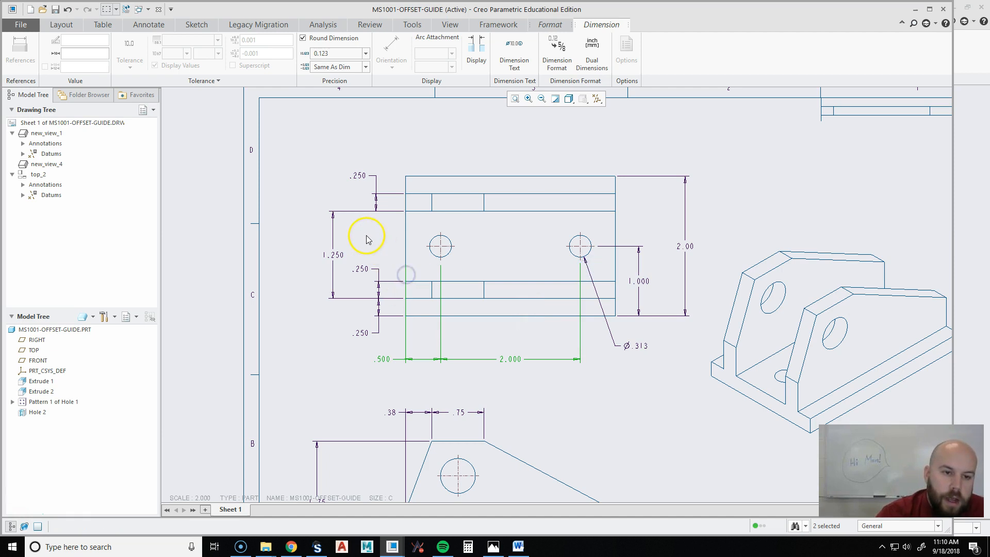
- Shorten the .500 dimension's left witness line so it starts near the top view's lower left corner
click(405, 276)
click(406, 316)
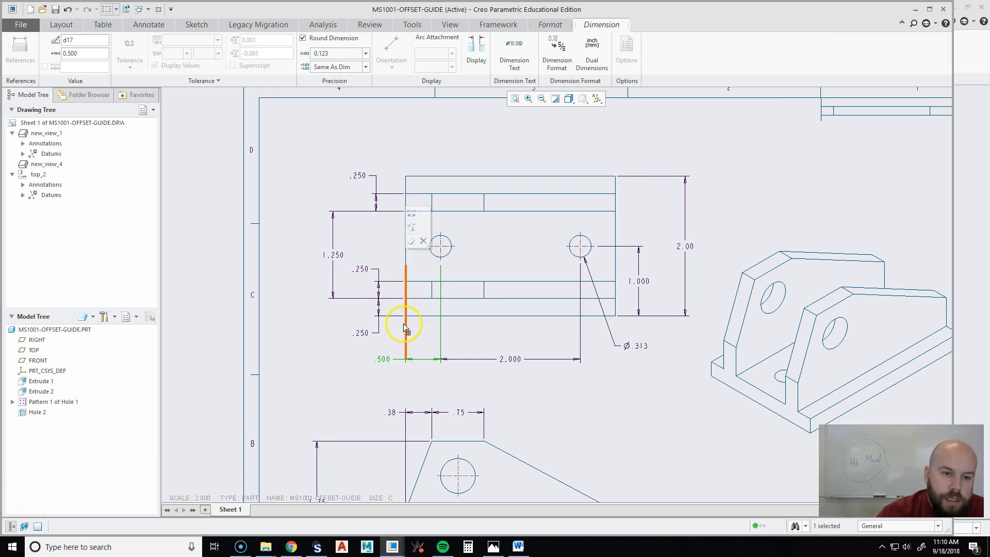
drag(405, 266, 399, 313)
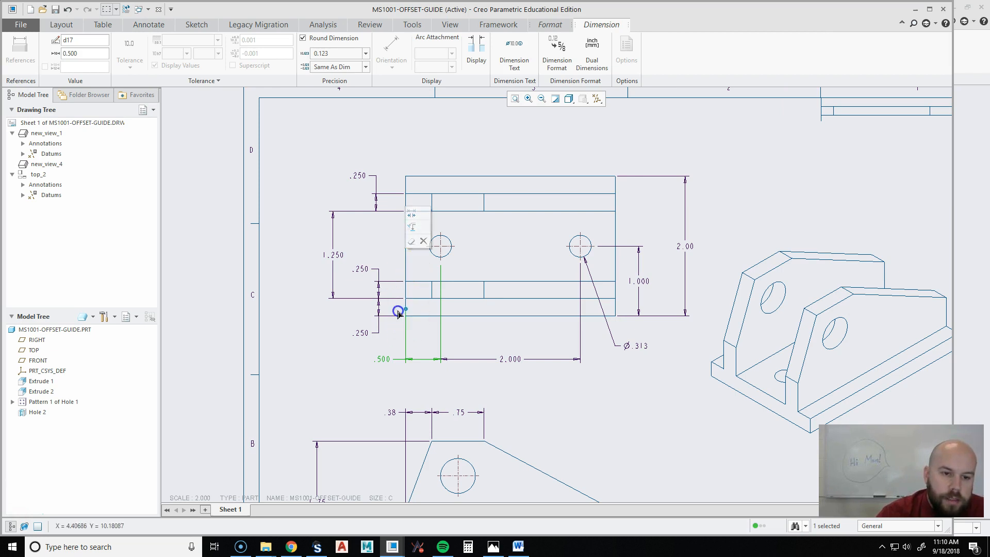
click(660, 400)
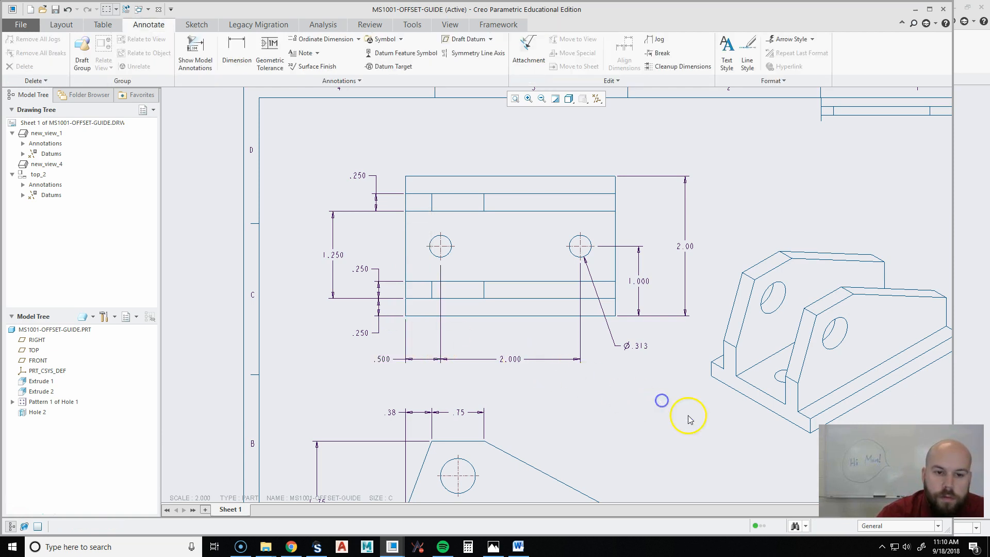
- Show the Ø.500, 1.250 and .750 model dimensions of Hole 2 in the front view
scroll(586, 369, down, 3)
middle_drag(561, 374, 603, 354)
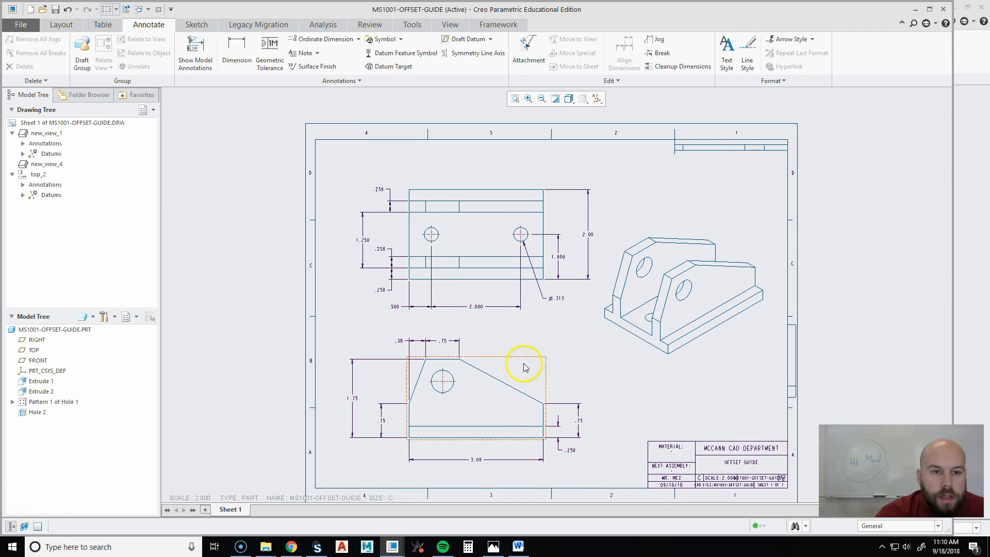
click(201, 58)
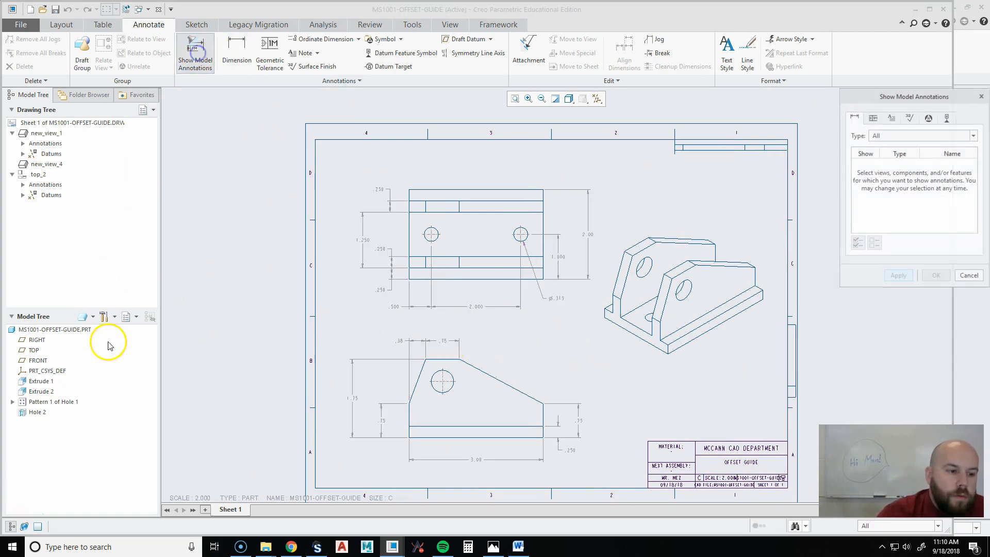
click(37, 412)
scroll(436, 396, up, 2)
scroll(514, 335, down, 2)
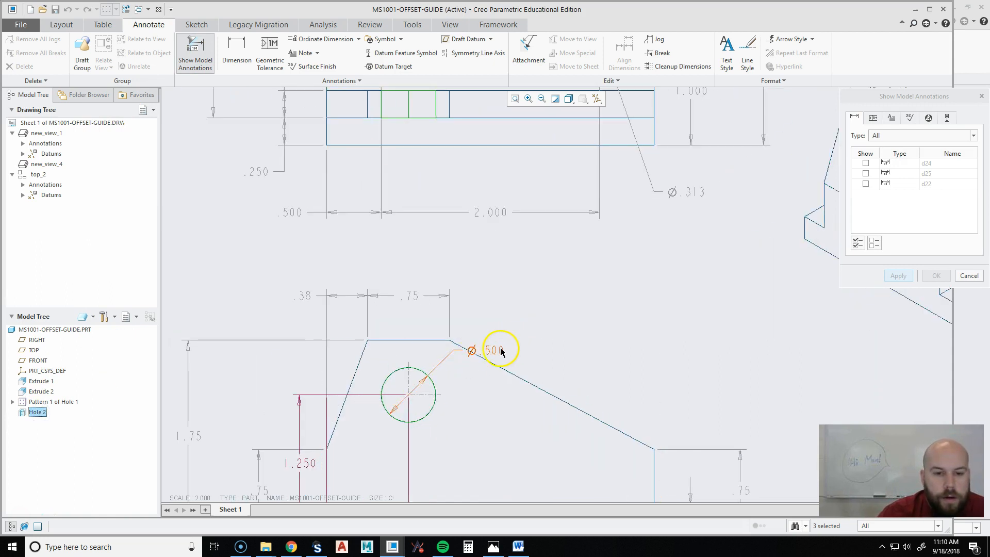
click(495, 353)
middle_drag(514, 434, 533, 307)
click(316, 334)
click(392, 431)
click(937, 275)
click(586, 133)
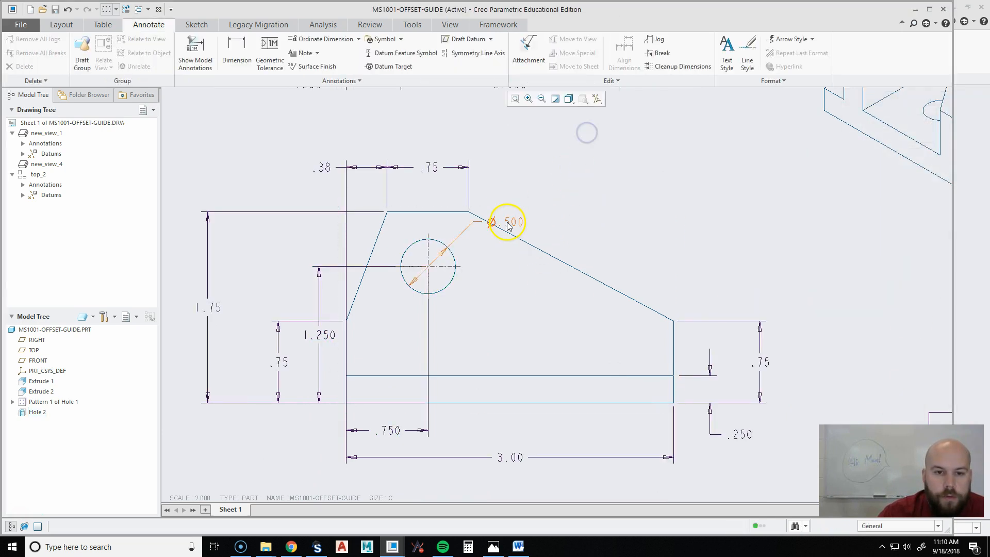
- Place the Ø.500 text outside the front view, above the sloped edge, with a single outside leader pointing to the hole
click(505, 221)
drag(507, 221, 575, 192)
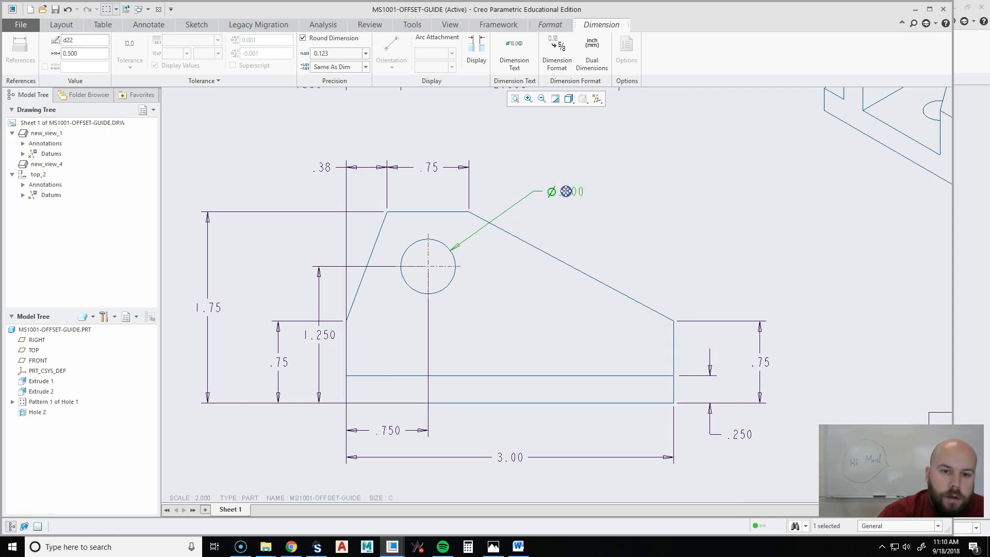
right_click(568, 191)
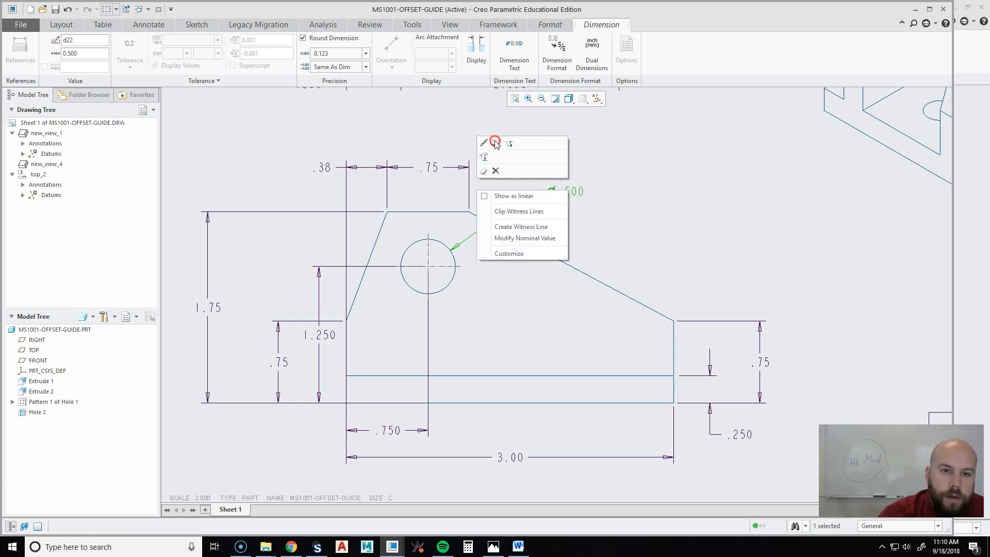
click(719, 235)
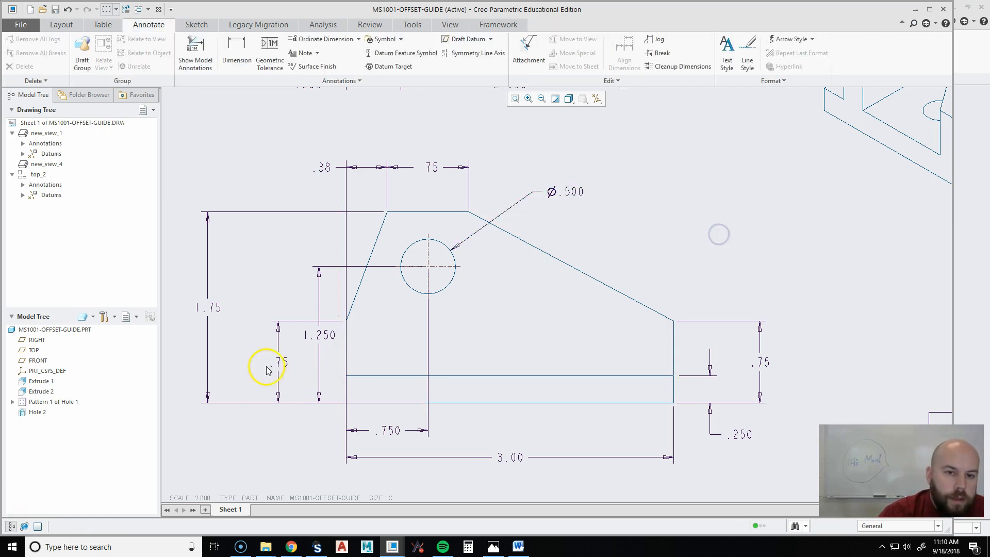
- Space the 1.75 and 1.250 dimensions farther left of the front view and shorten the 1.250 witness lines to clear the hole and lower left corner
drag(320, 337, 182, 305)
click(208, 308)
click(393, 267)
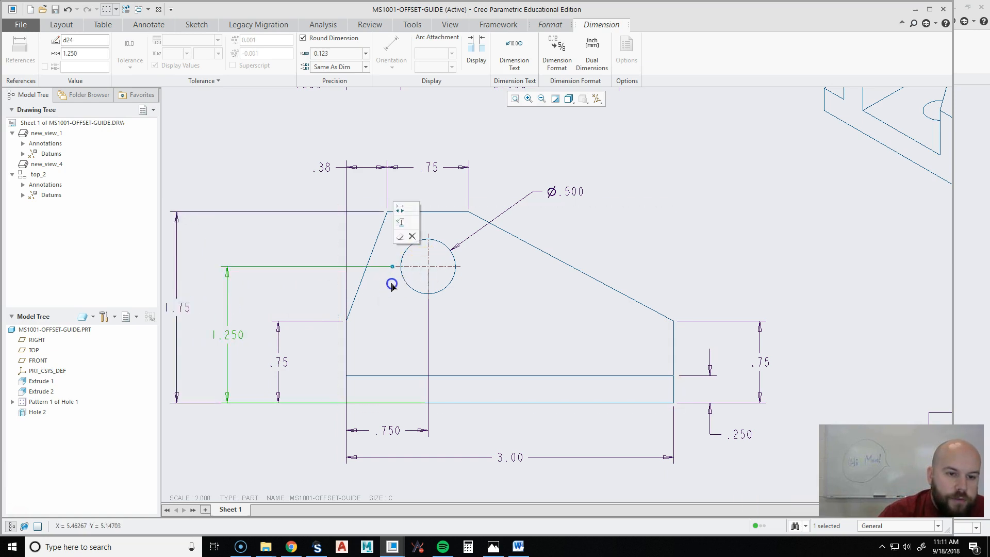
drag(424, 403, 343, 418)
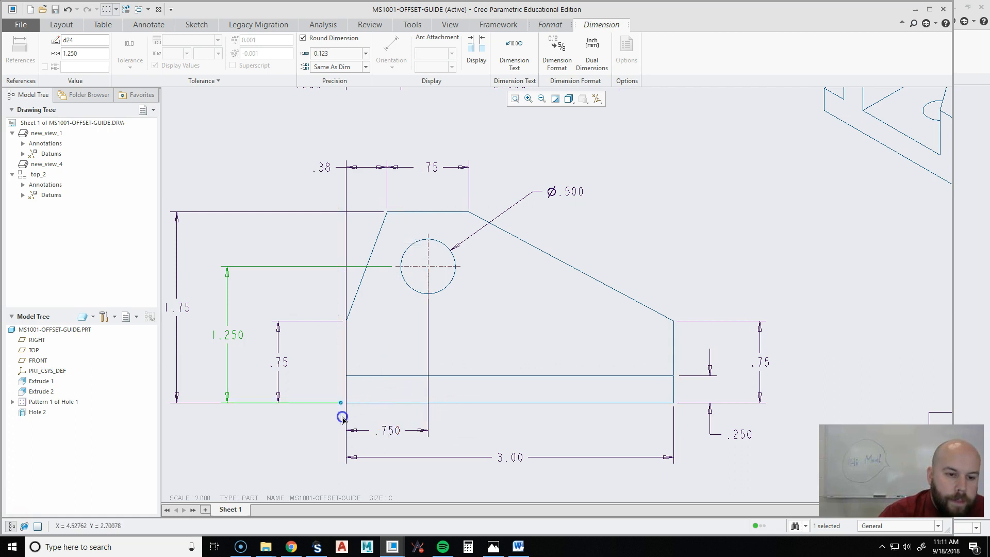
- Shorten the .750 dimension's witness lines so they start just below the hole and just below the front view's lower left corner
click(416, 430)
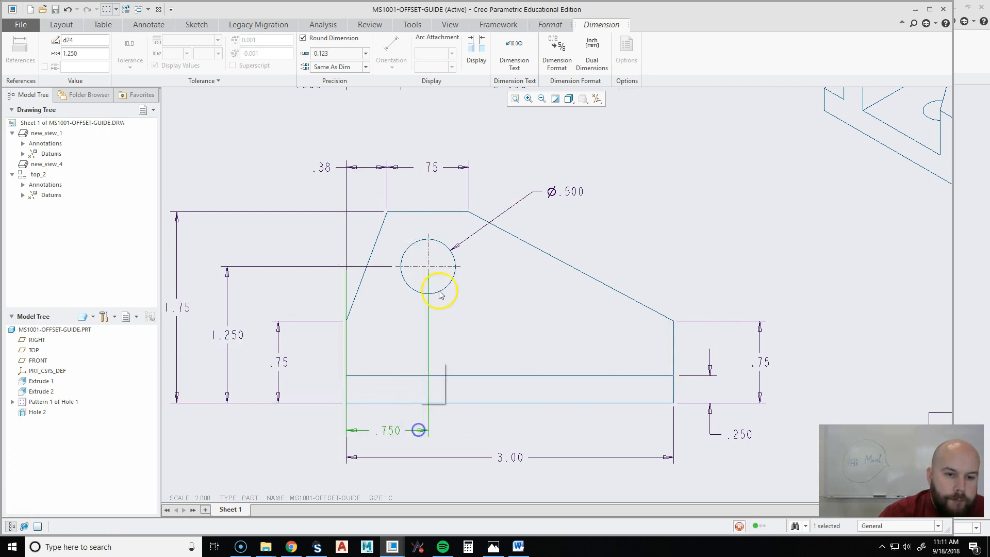
drag(421, 306, 419, 304)
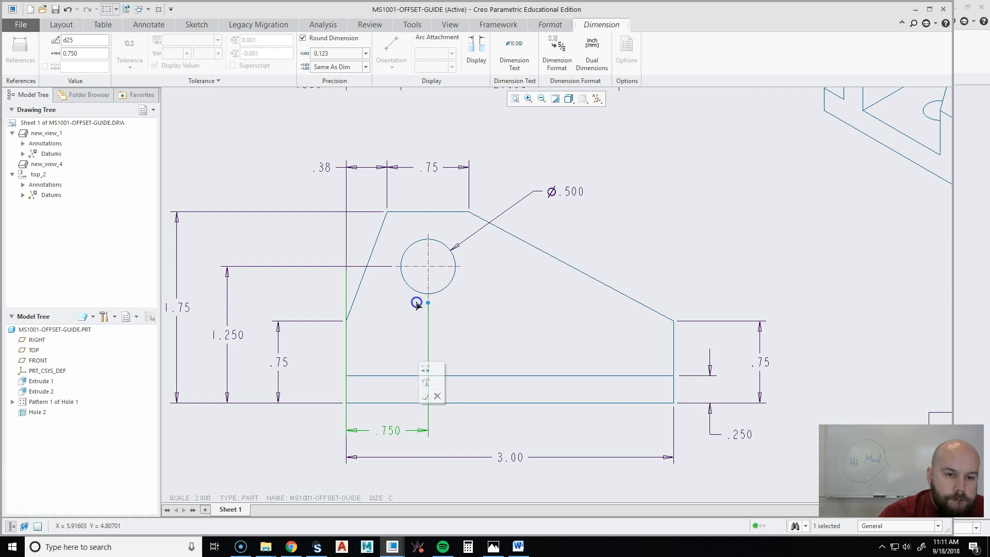
drag(345, 271, 315, 407)
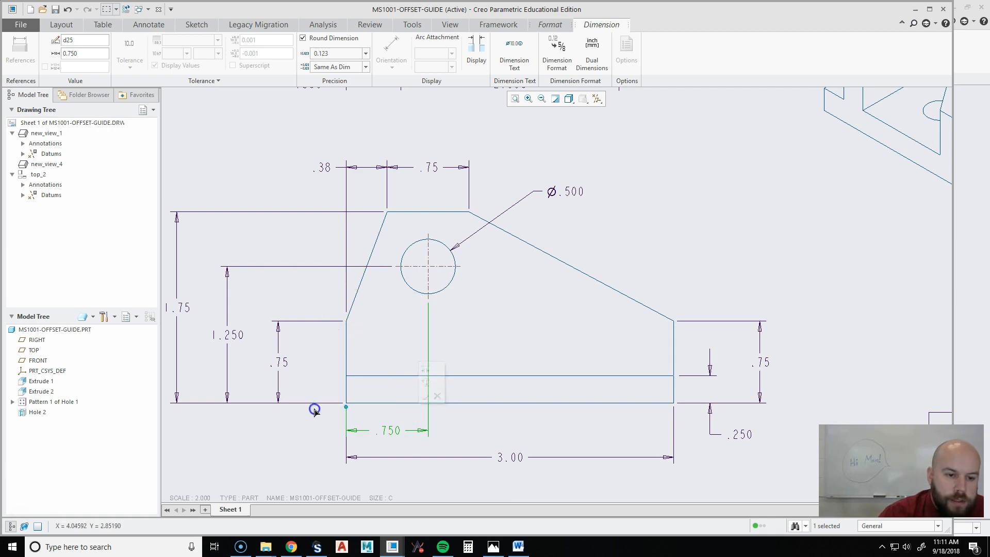
click(303, 438)
- Move the Ø.500 text slightly down and left, closer to the front view's hole
scroll(206, 460, up, 3)
scroll(478, 447, up, 1)
scroll(475, 313, down, 3)
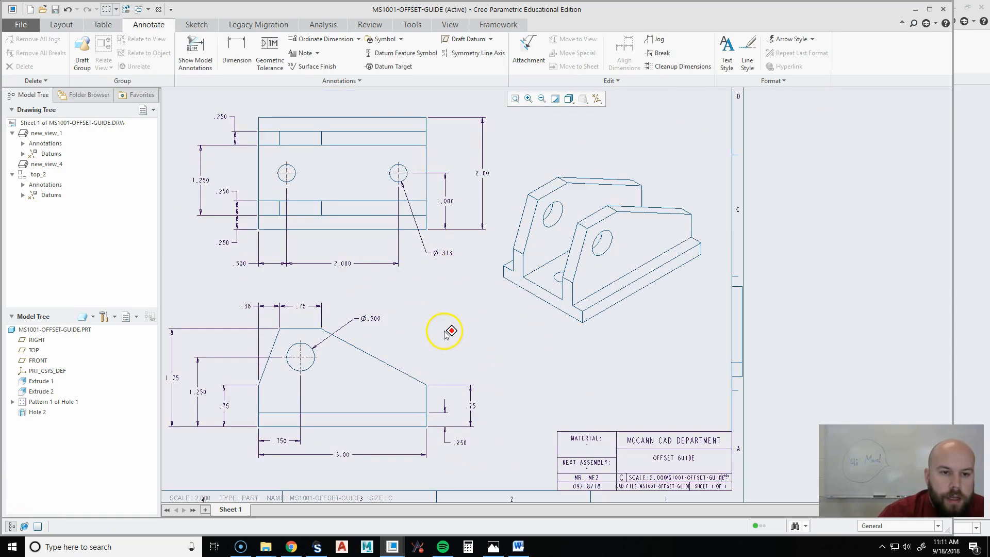
middle_drag(448, 333, 500, 352)
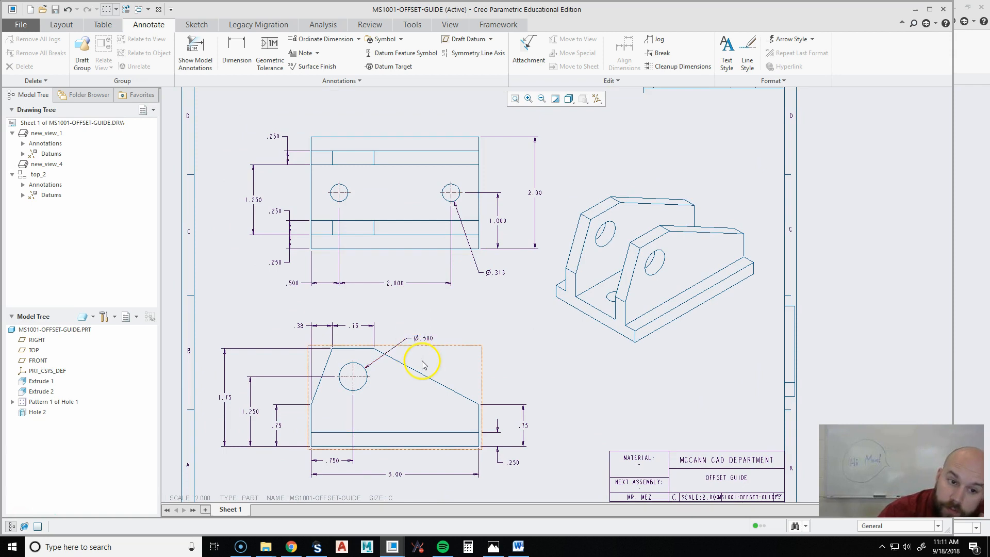
click(426, 338)
drag(426, 337, 418, 343)
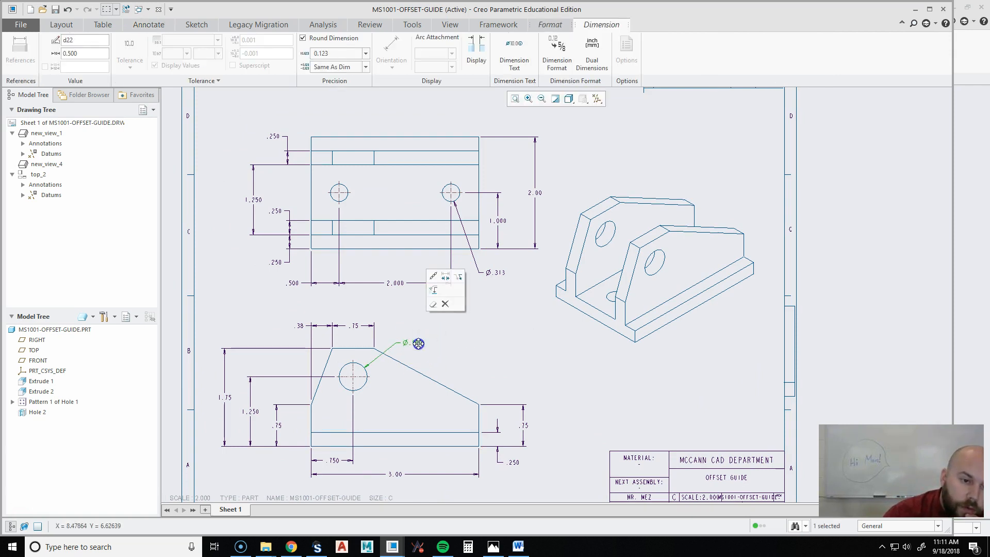
click(581, 393)
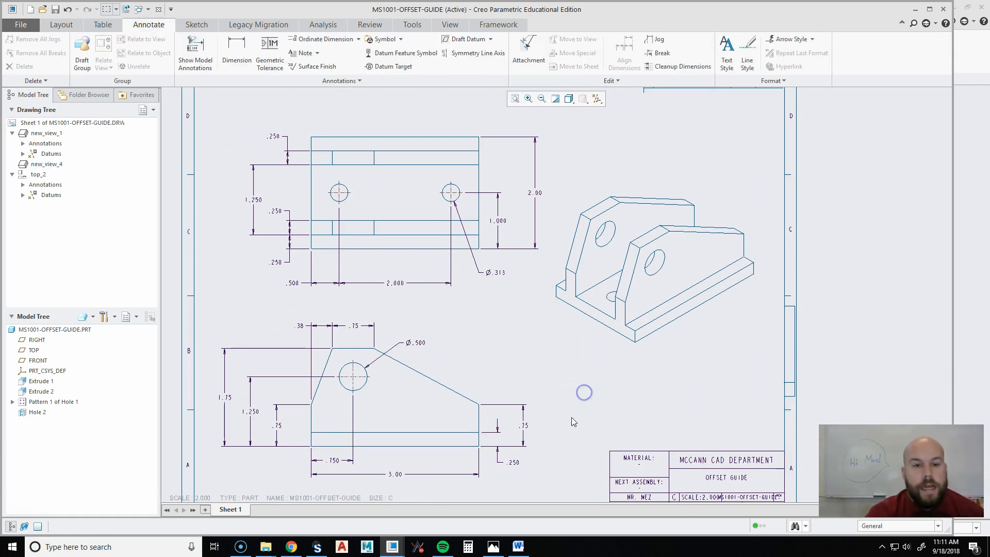
click(499, 276)
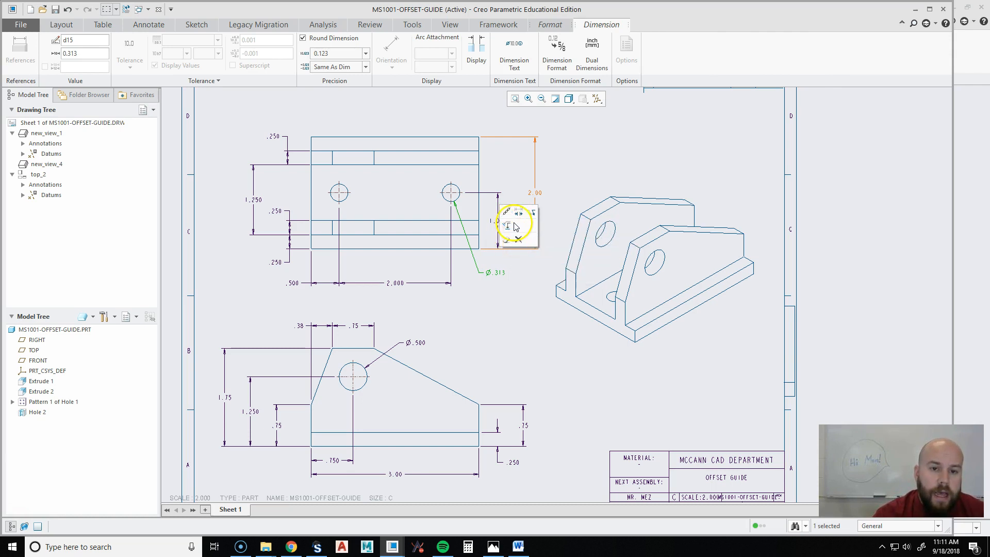
right_click(497, 273)
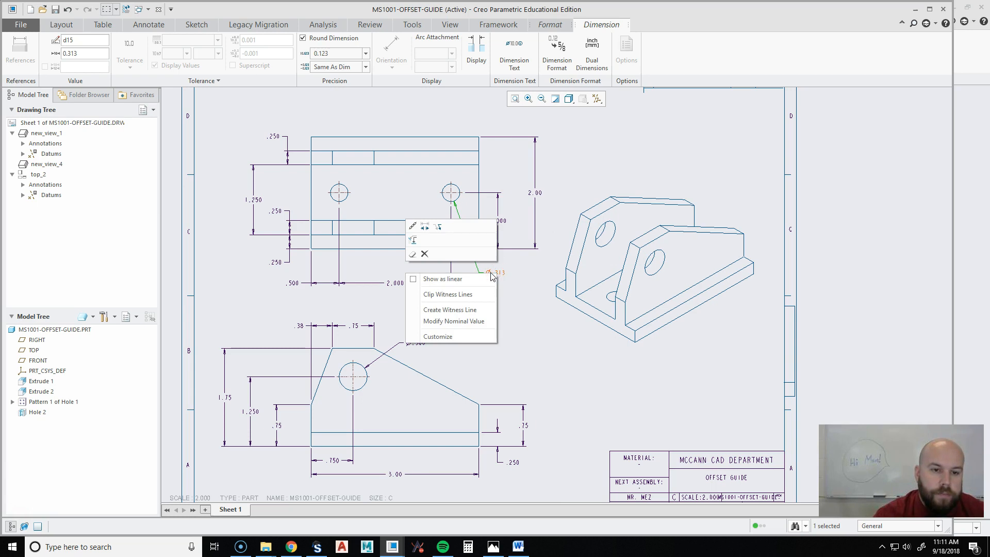
click(489, 279)
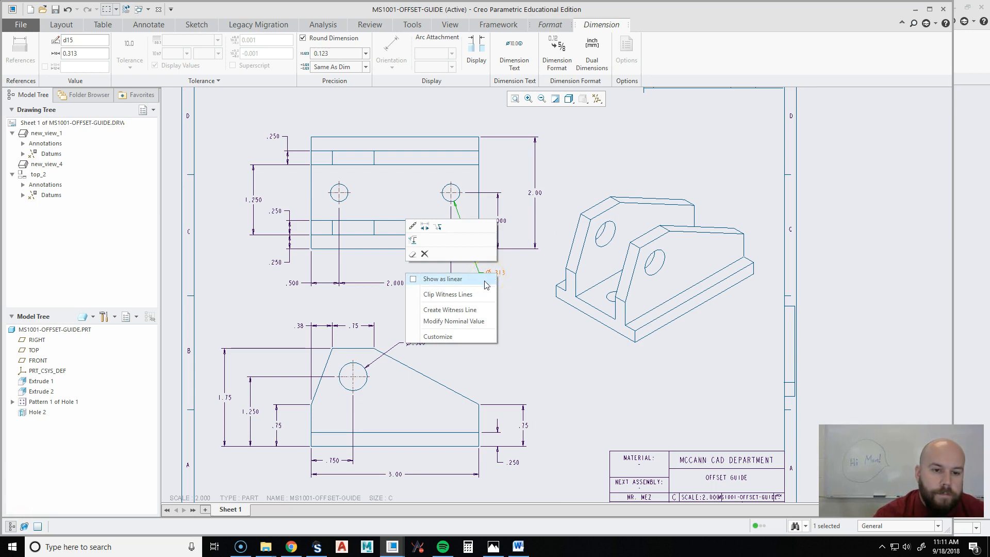
click(449, 336)
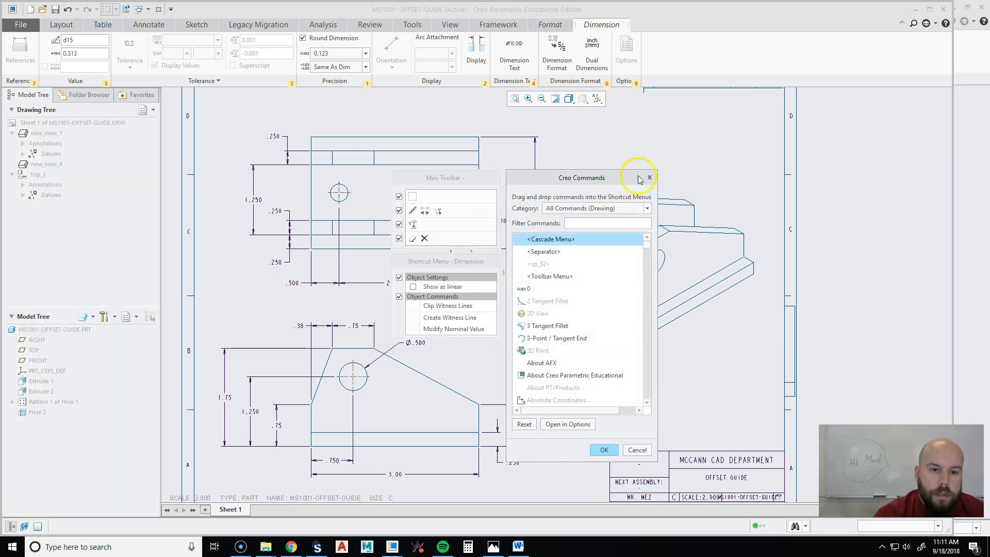
click(650, 178)
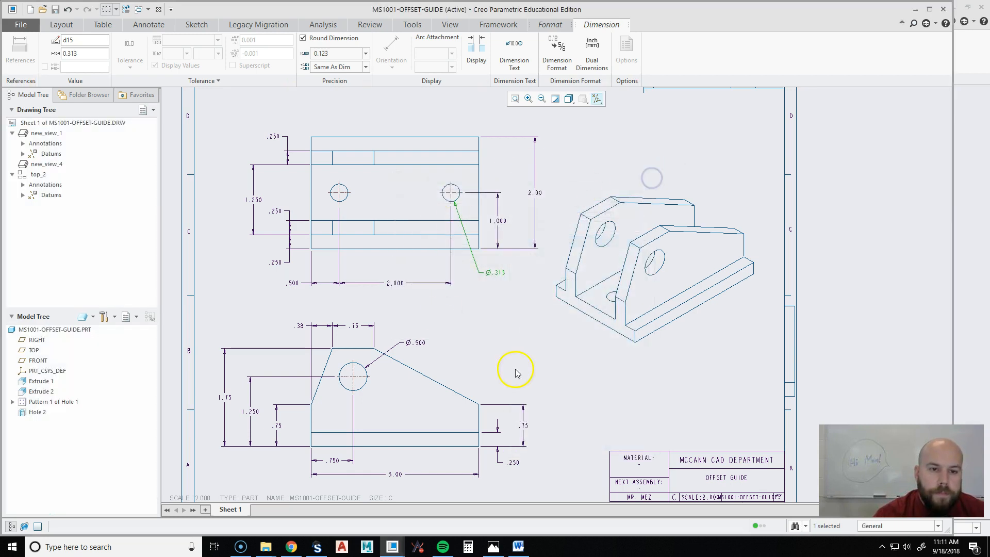
click(516, 302)
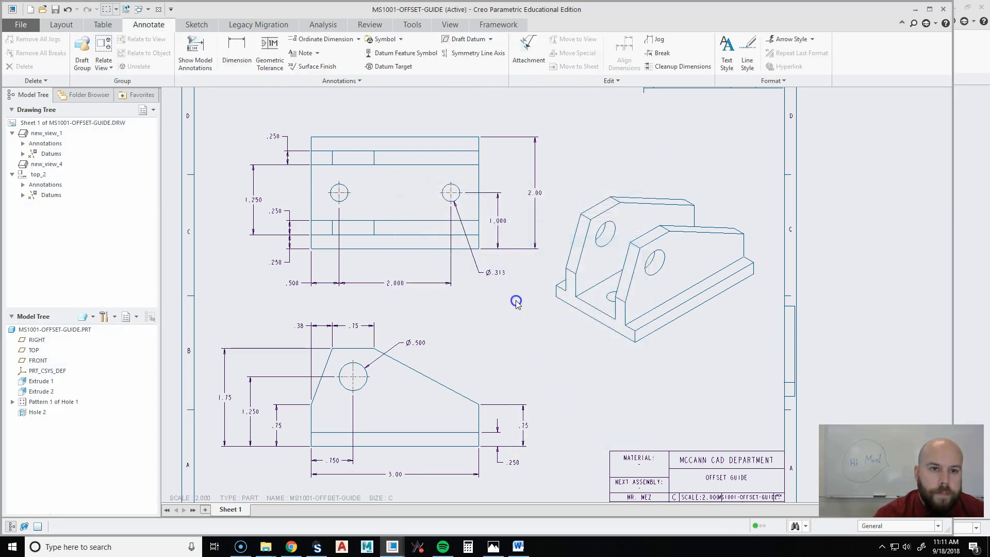
- Add the prefix 2X before the diameter symbol and the suffix THRU to the top view's Ø.313 hole dimension
click(500, 275)
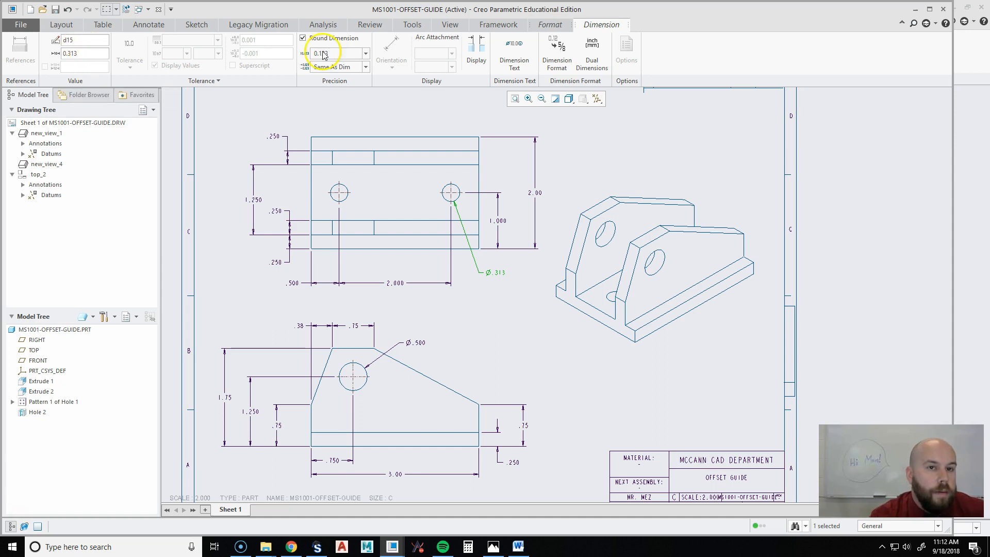
click(514, 66)
click(529, 102)
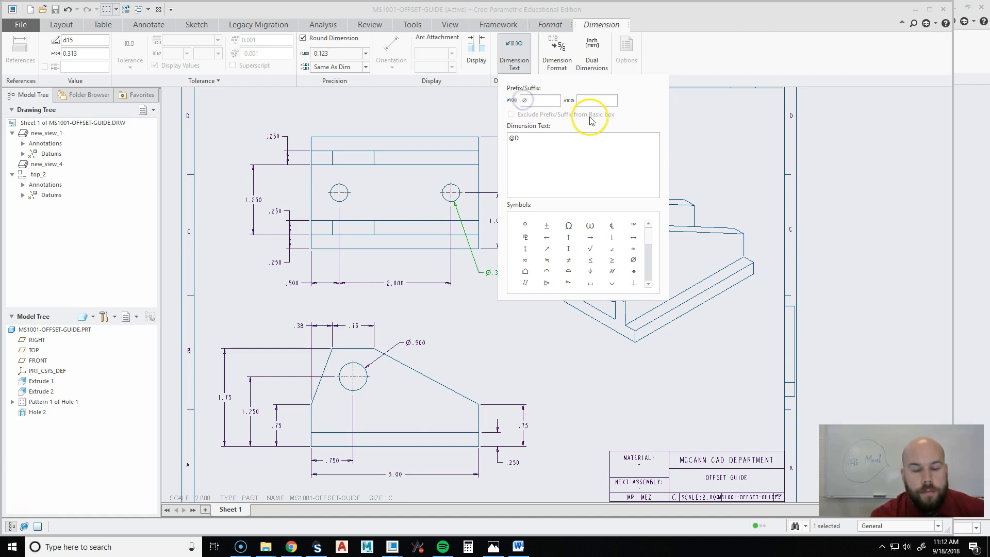
key(Caps_Lock)
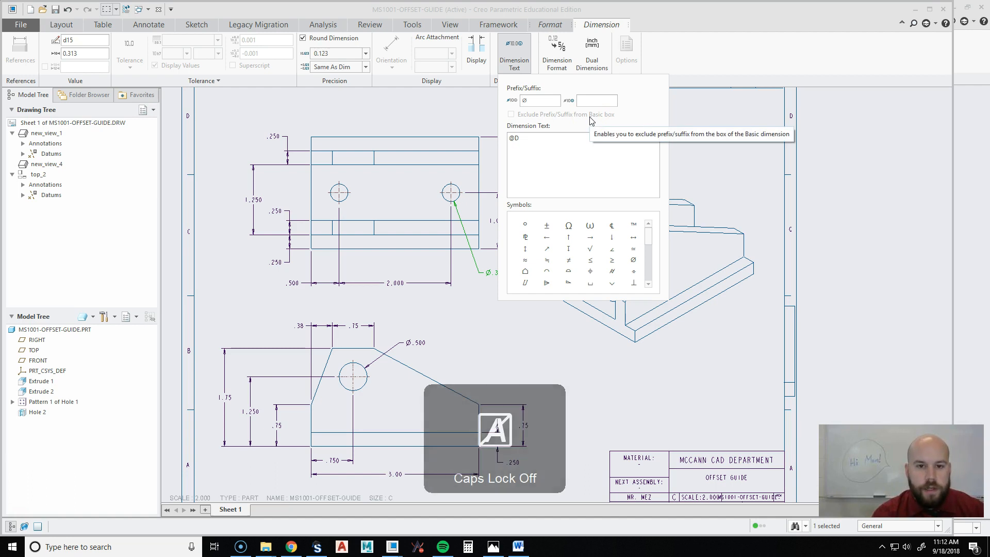
key(Caps_Lock)
text(2X)
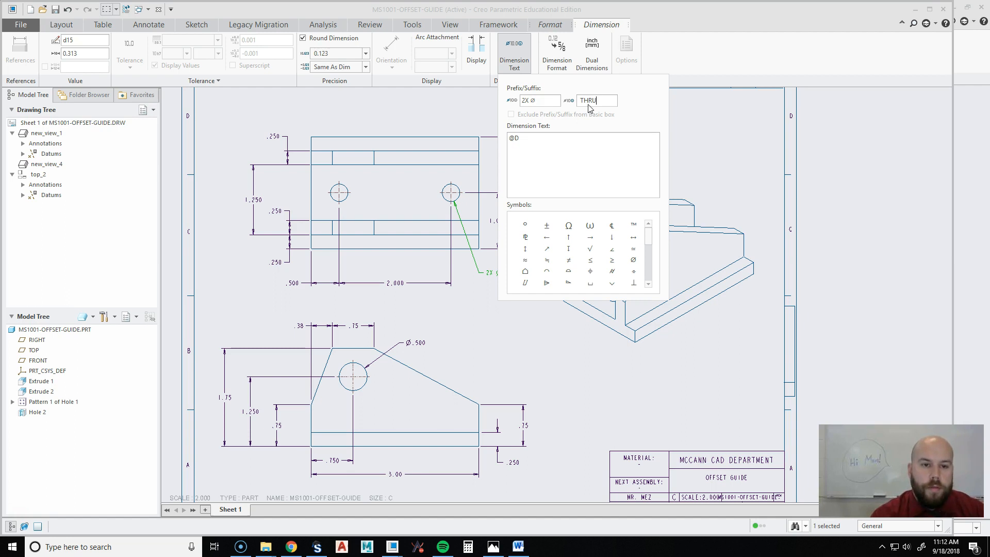
click(515, 55)
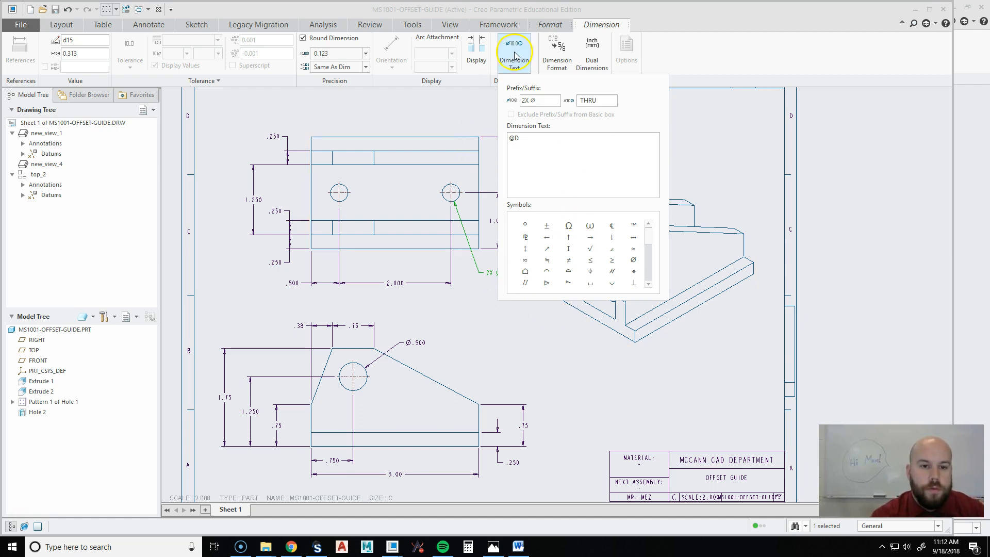
scroll(478, 355, down, 4)
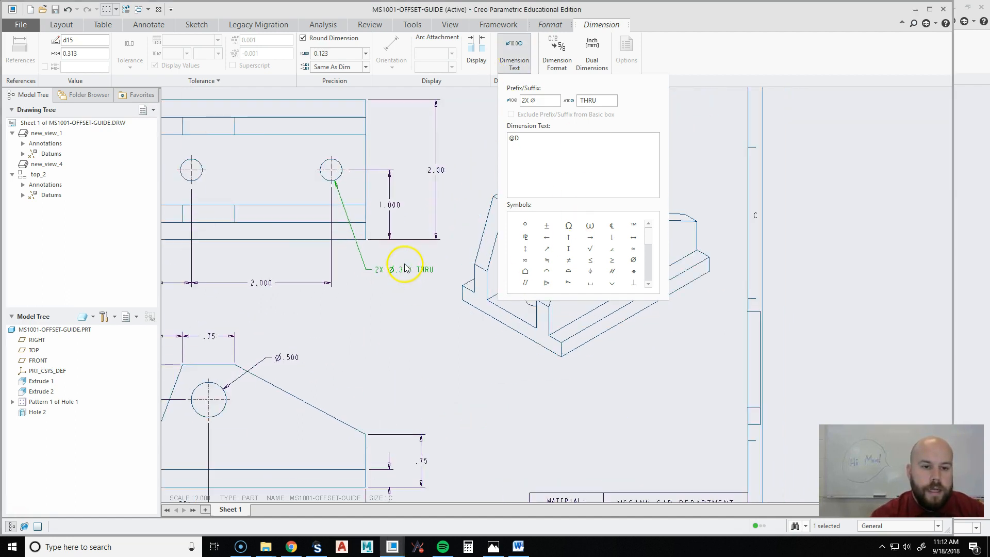
scroll(405, 268, down, 2)
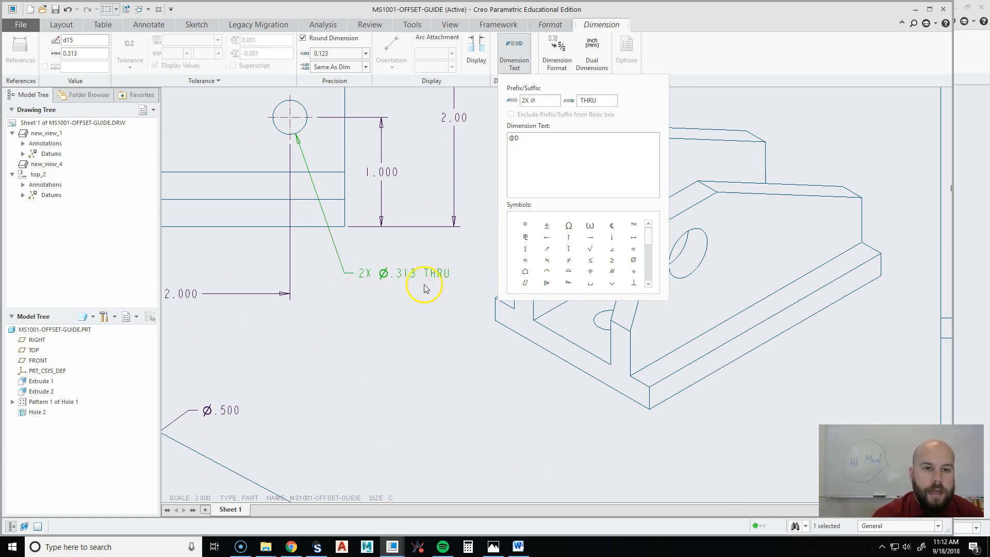
mouse_move(402, 342)
middle_down()
mouse_move(511, 354)
mouse_move(472, 299)
middle_up()
scroll(448, 342, up, 1)
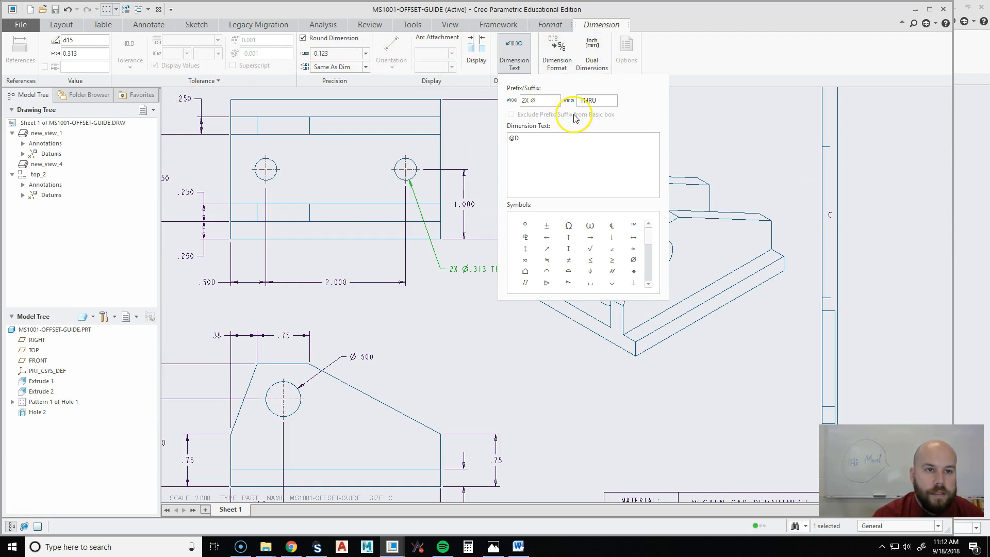
mouse_move(567, 407)
middle_down()
mouse_move(510, 336)
mouse_move(550, 407)
mouse_move(683, 451)
middle_up()
mouse_move(585, 361)
middle_down()
mouse_move(602, 389)
mouse_move(578, 354)
middle_up()
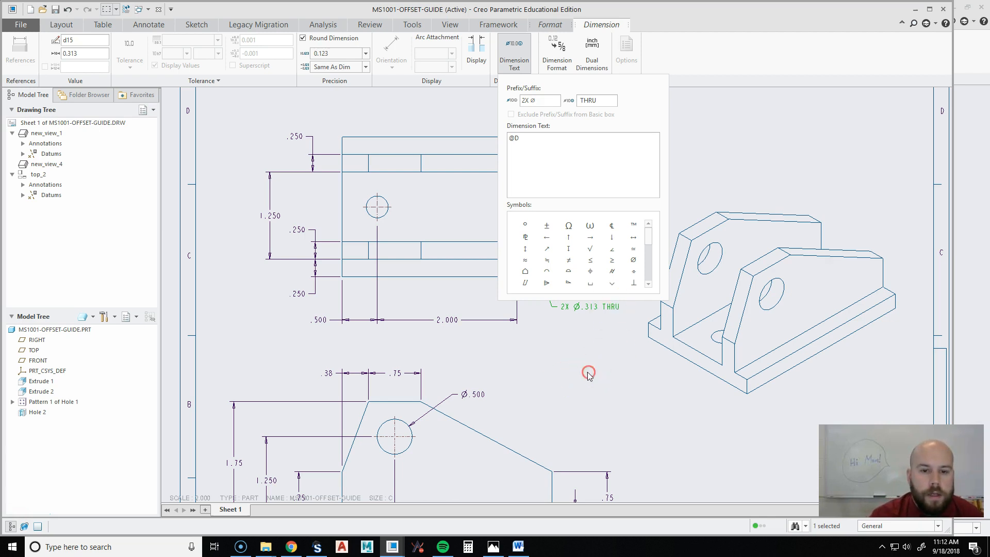
click(560, 356)
- Add the suffix THRU to the front view's Ø.500 hole dimension
middle_drag(593, 375, 599, 334)
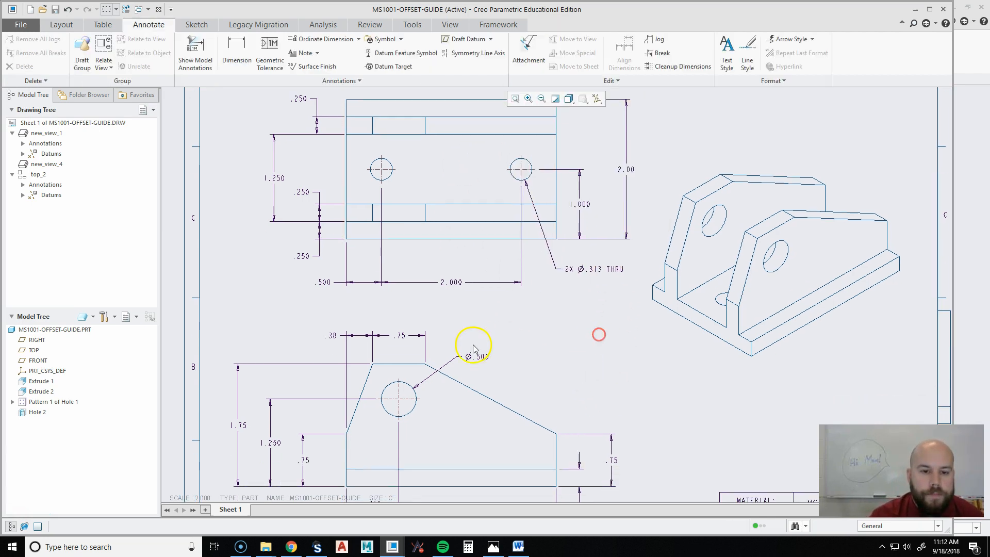
click(475, 355)
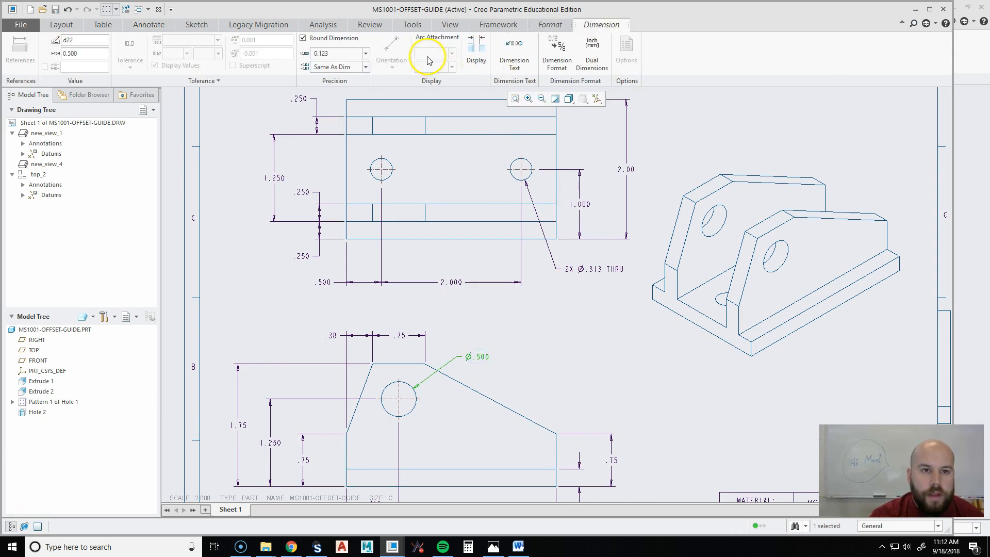
click(515, 51)
click(536, 101)
click(616, 104)
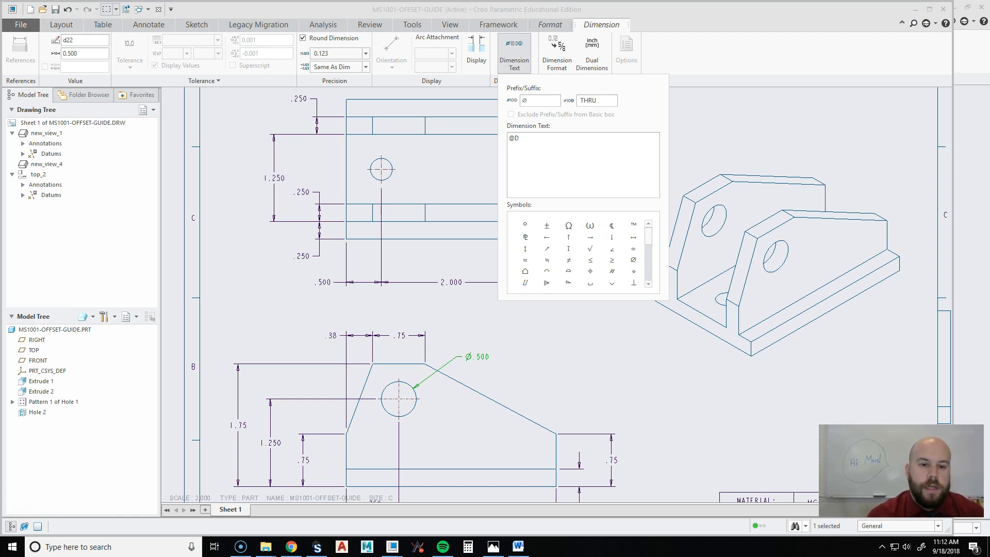
click(598, 365)
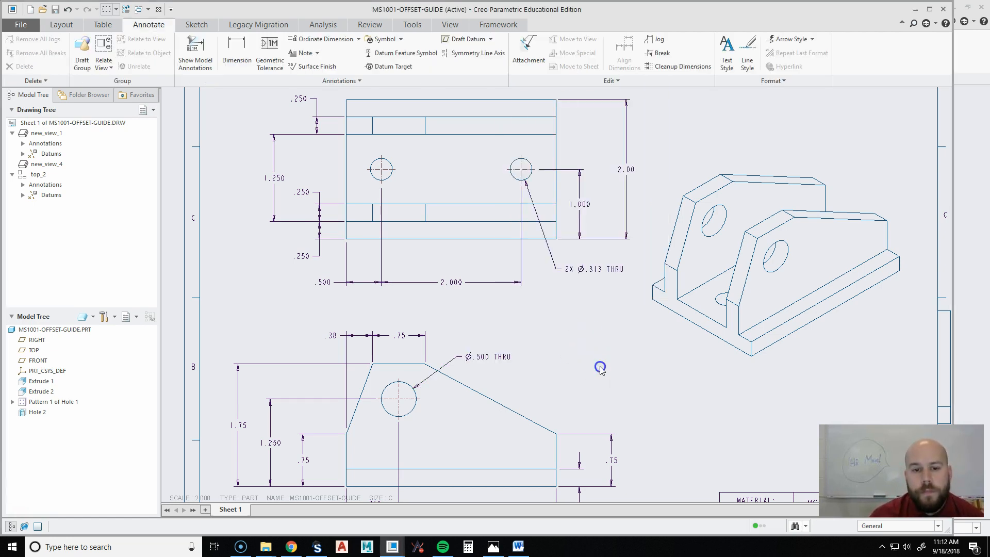
- Move the isometric view down and slightly right, into the space between the sheet's top edge and the title block
middle_drag(602, 364, 655, 325)
mouse_move(722, 355)
middle_down()
mouse_move(707, 305)
mouse_move(636, 292)
middle_up()
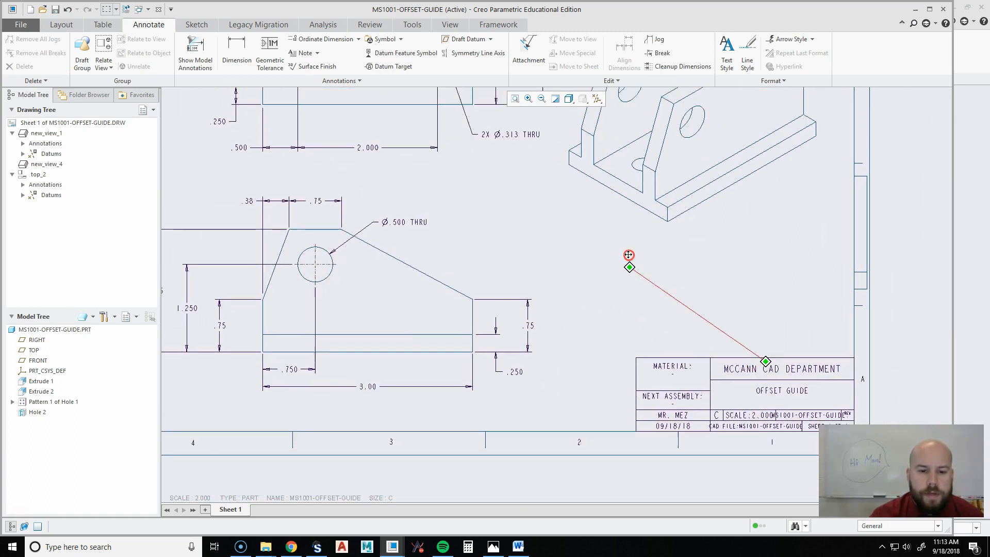
click(516, 99)
click(693, 284)
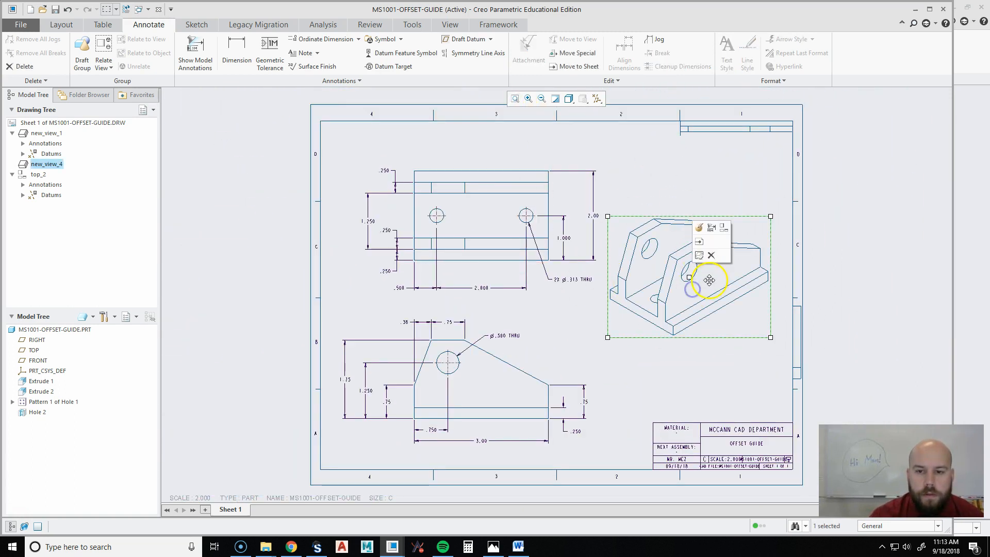
drag(705, 286, 712, 313)
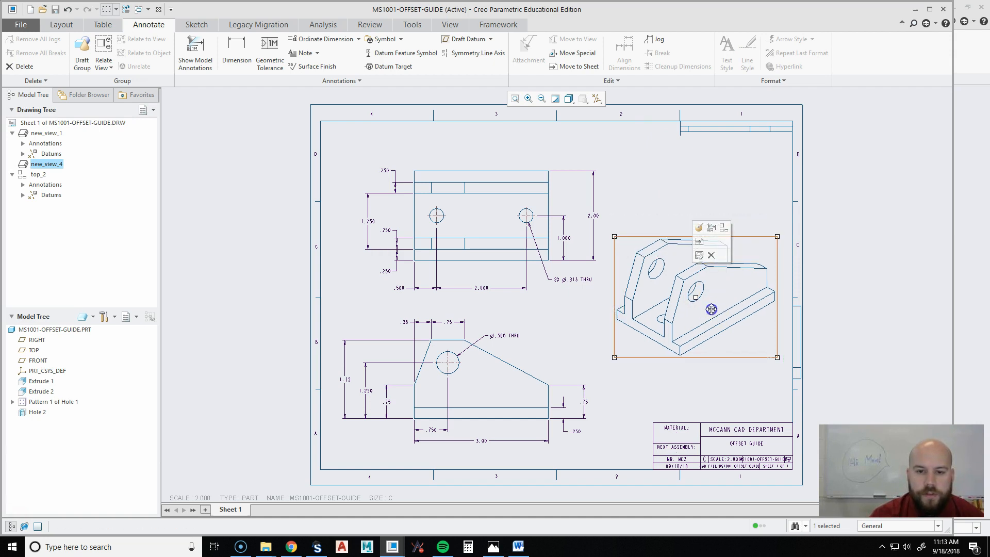
- Shift the aligned front and top views slightly right and raise the top view to widen the gap between them
click(497, 387)
drag(496, 387, 511, 386)
click(470, 205)
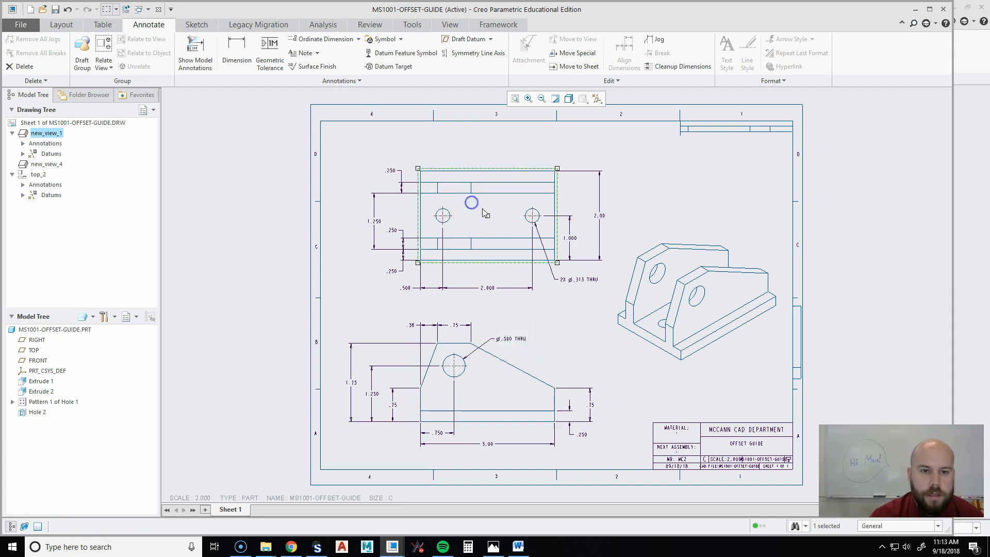
click(531, 322)
click(526, 386)
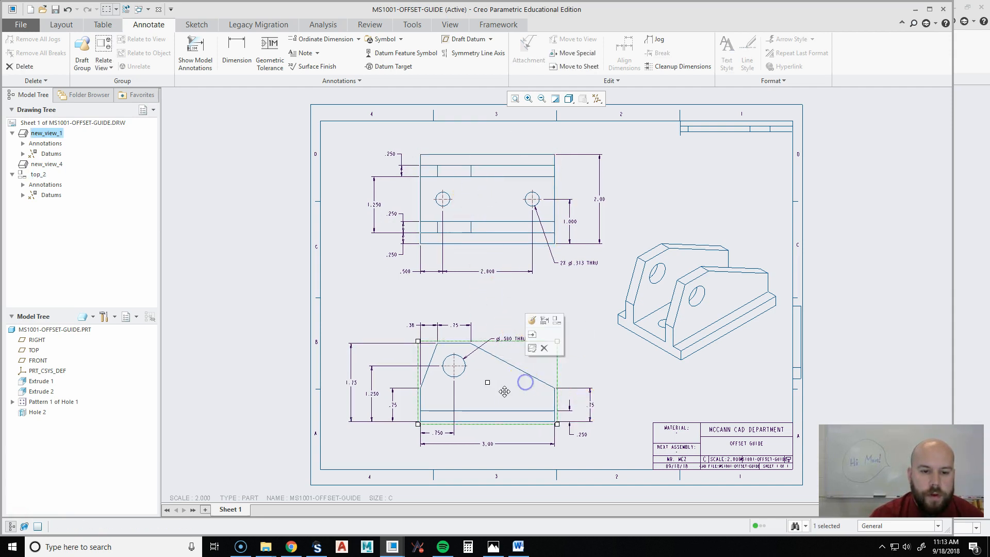
drag(508, 390, 510, 384)
click(644, 398)
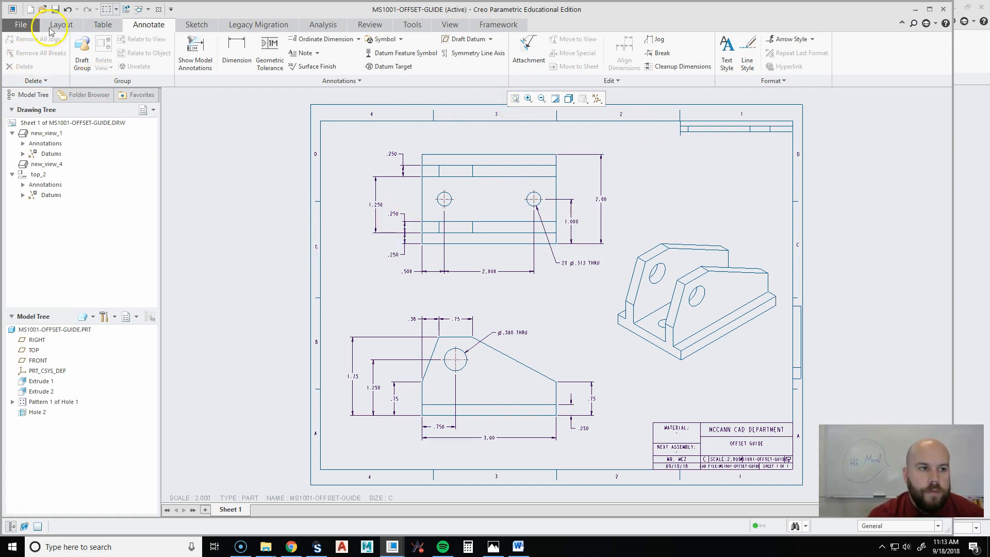
- Save the drawing MS1001-OFFSET-GUIDE.DRW in the working directory, MS1001-OFFSET GUIDE AND YOKE
click(20, 24)
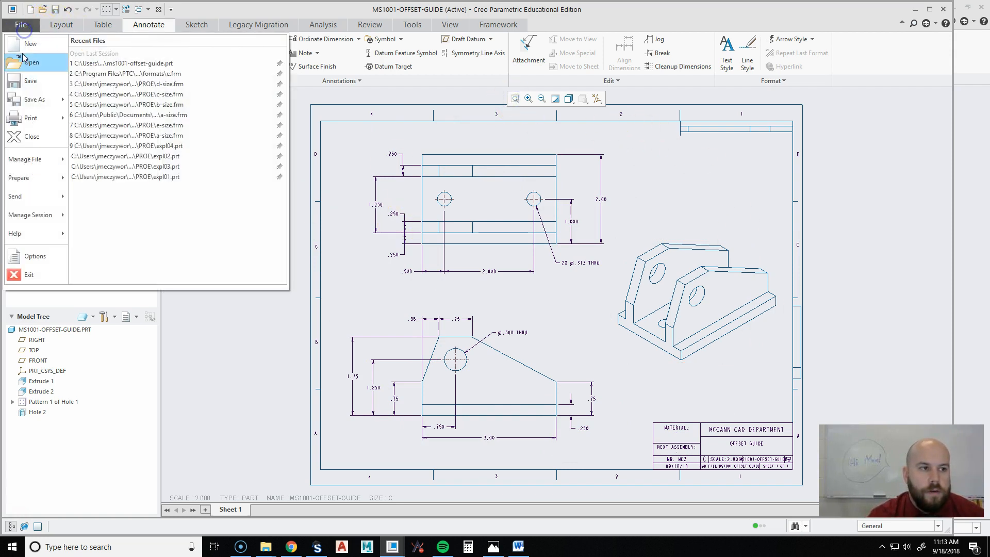
click(35, 82)
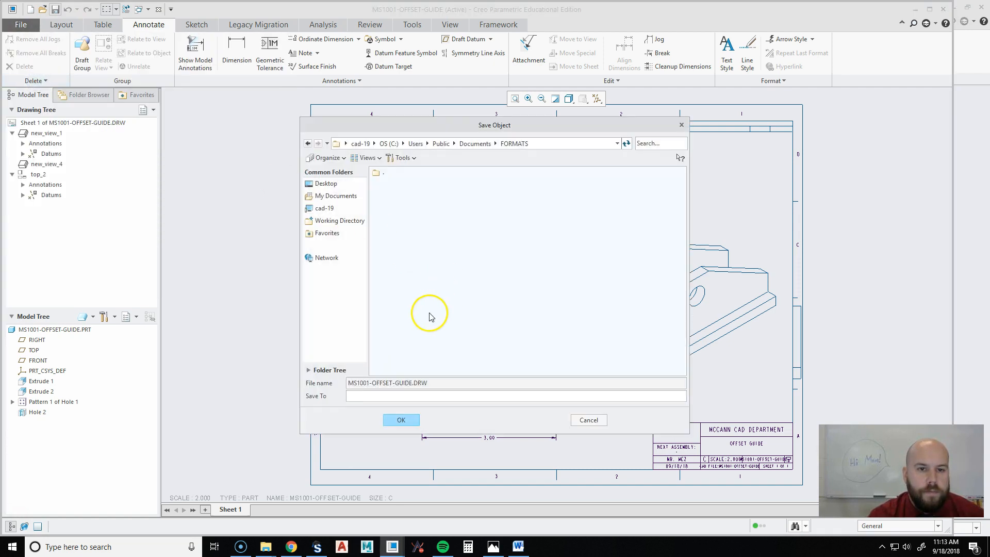
click(330, 220)
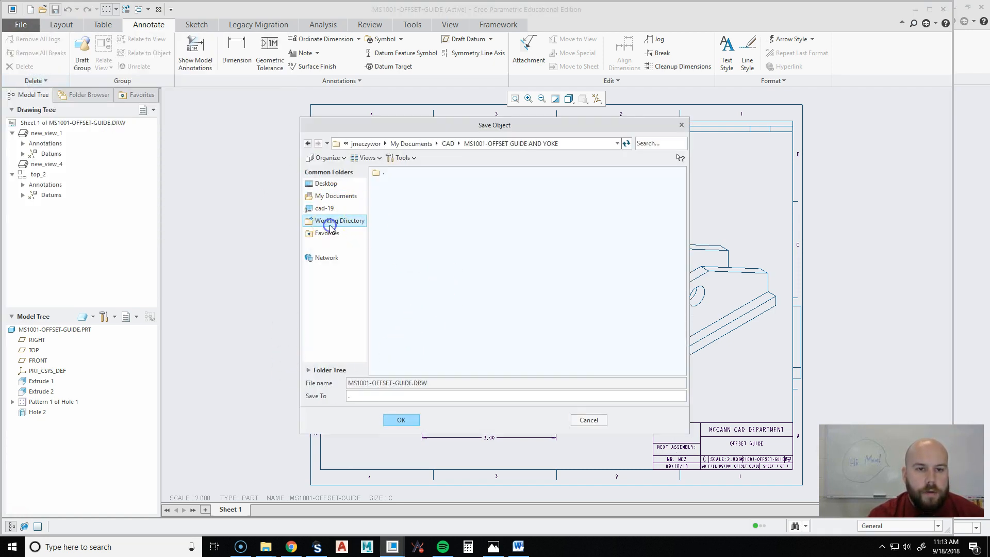
click(415, 422)
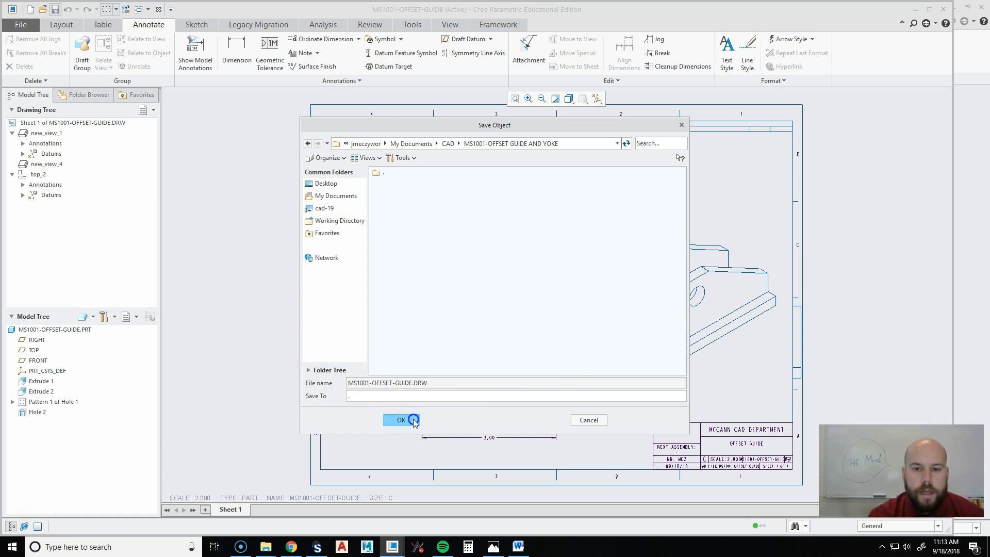